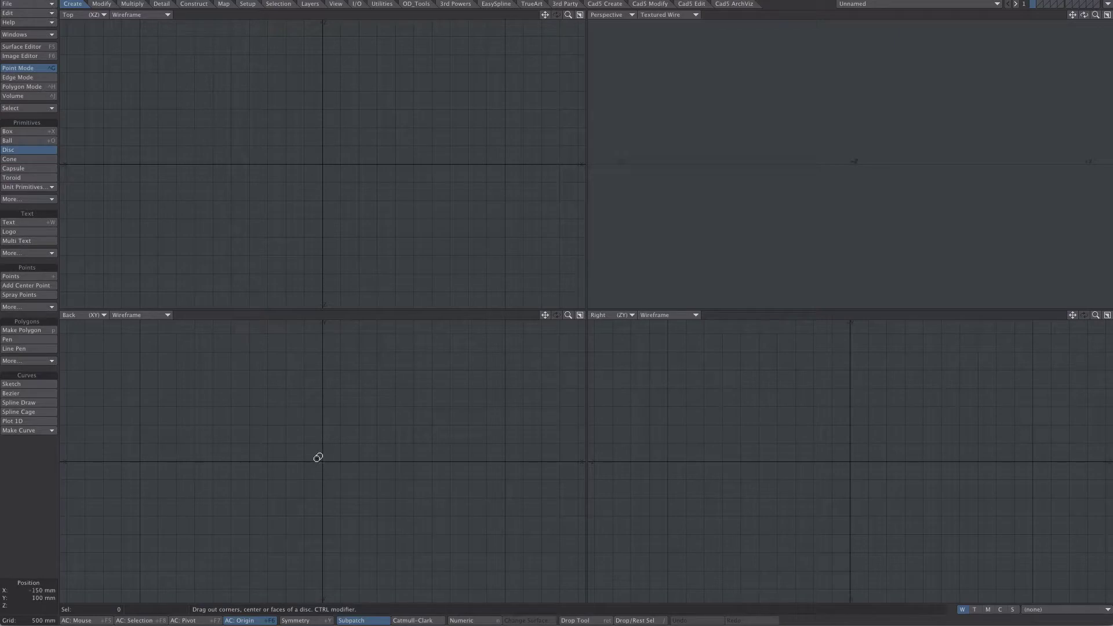
# - Draw a disc around the origin along the Z axis with a radius of about 300 mm and set its top to 50 m
pyautogui.moveTo(306, 448); pyautogui.dragTo(328, 464)
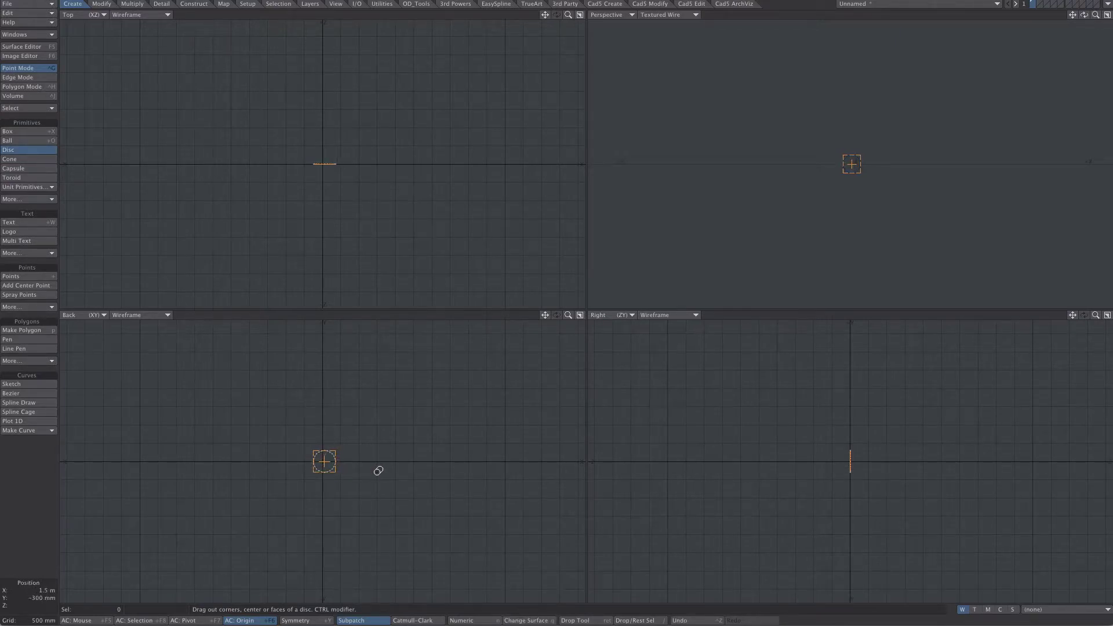
pyautogui.press('n')
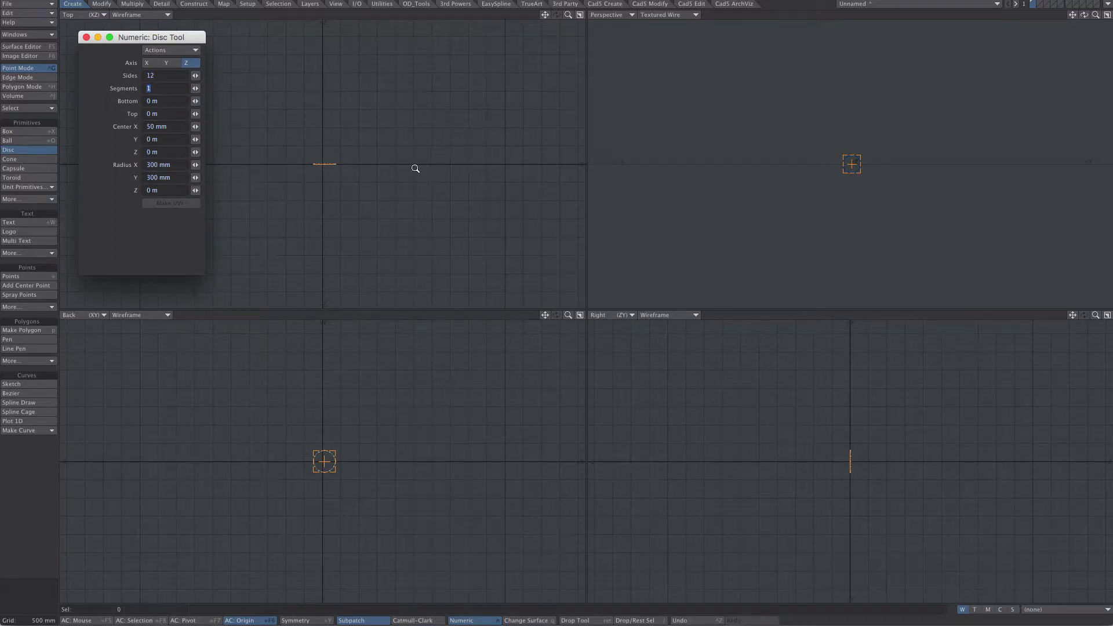
pyautogui.keyDown('ctrl'); pyautogui.keyDown('alt'); pyautogui.moveTo(415, 166); pyautogui.dragTo(266, 182); pyautogui.keyUp('alt'); pyautogui.keyUp('ctrl')
pyautogui.keyDown('alt'); pyautogui.moveTo(359, 140); pyautogui.dragTo(378, 123); pyautogui.keyUp('alt')
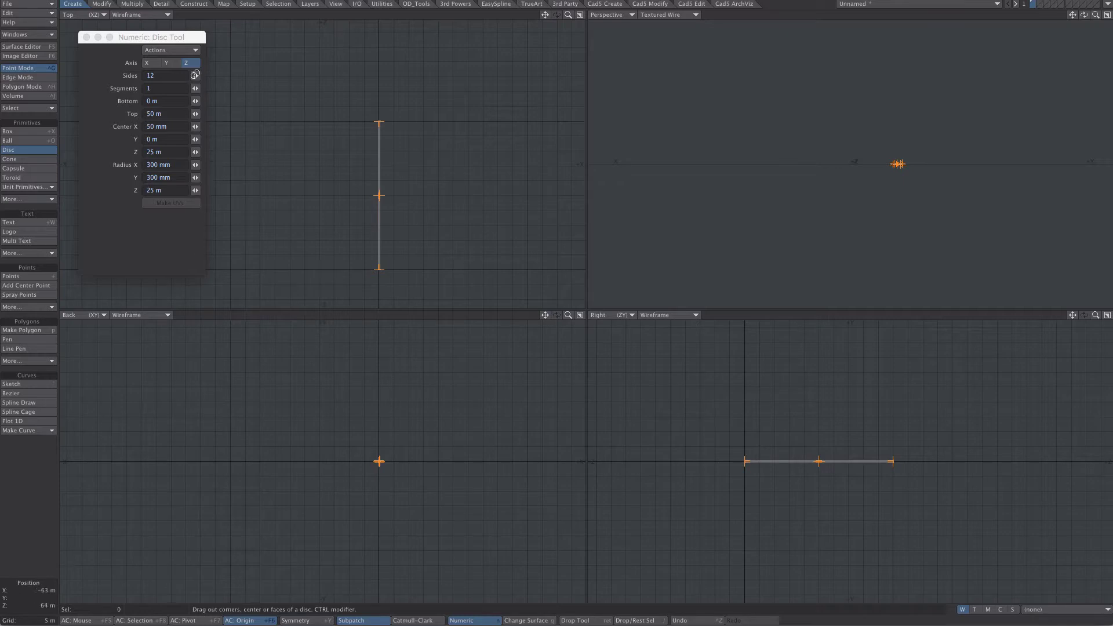
# - Set the disc to 100 segments and create the 50 m tube
pyautogui.click(161, 87)
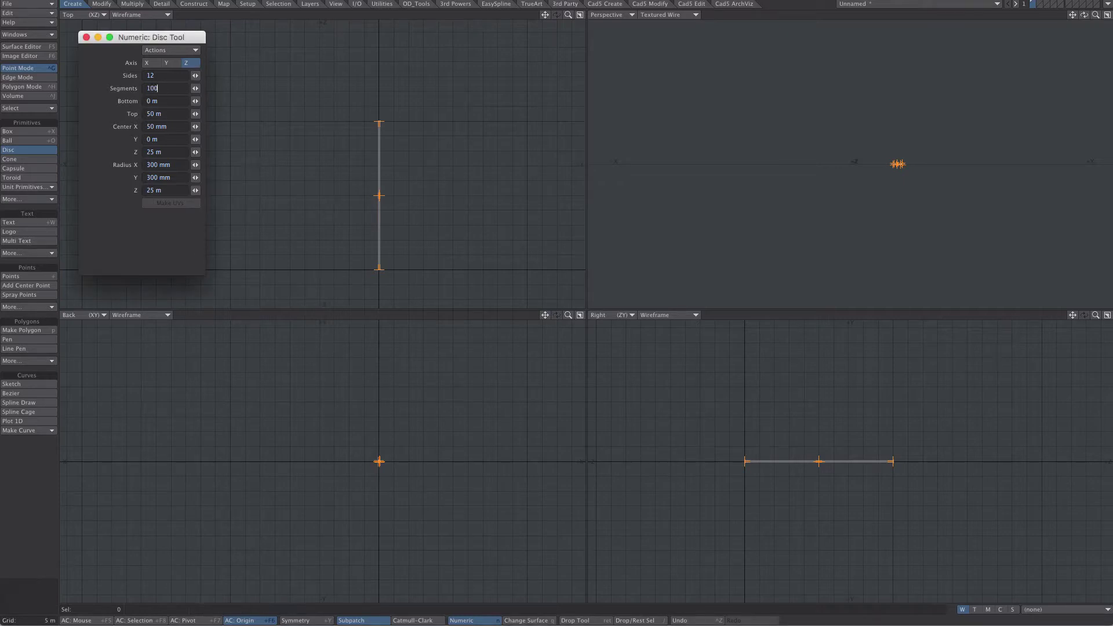
pyautogui.press('Tab')
pyautogui.keyDown('ctrl'); pyautogui.keyDown('alt'); pyautogui.moveTo(379, 211); pyautogui.dragTo(430, 183); pyautogui.keyUp('alt'); pyautogui.keyUp('ctrl')
pyautogui.press('Return')
pyautogui.scroll(-2, 450, 219)
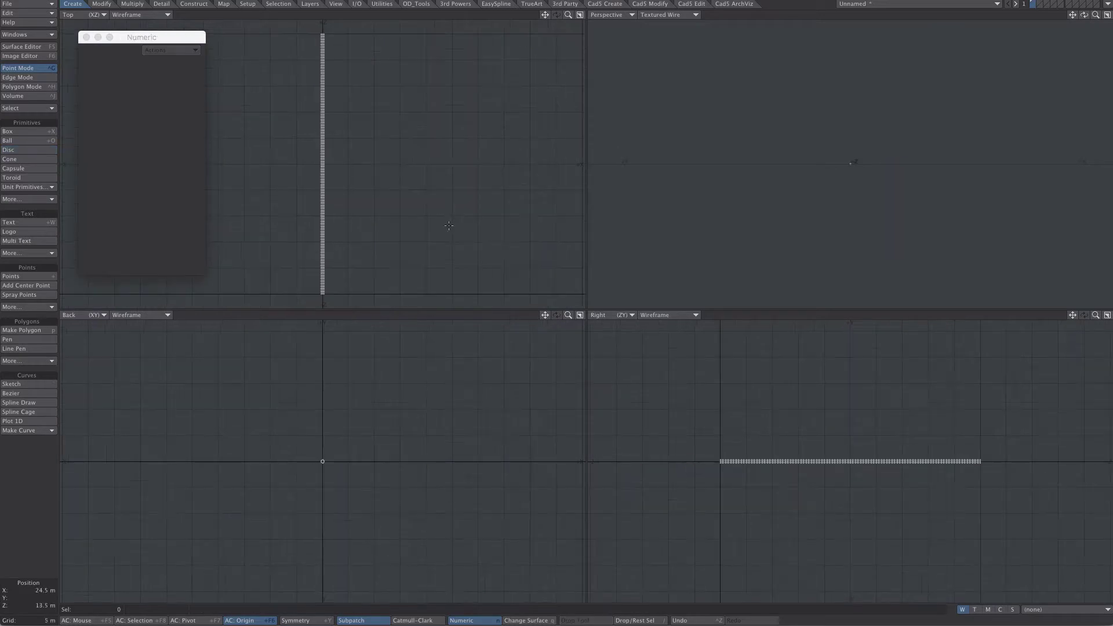
# - Rest the tube on the ground along the Z axis with centering on X, Y and Z
pyautogui.press('F3')
pyautogui.click(601, 83)
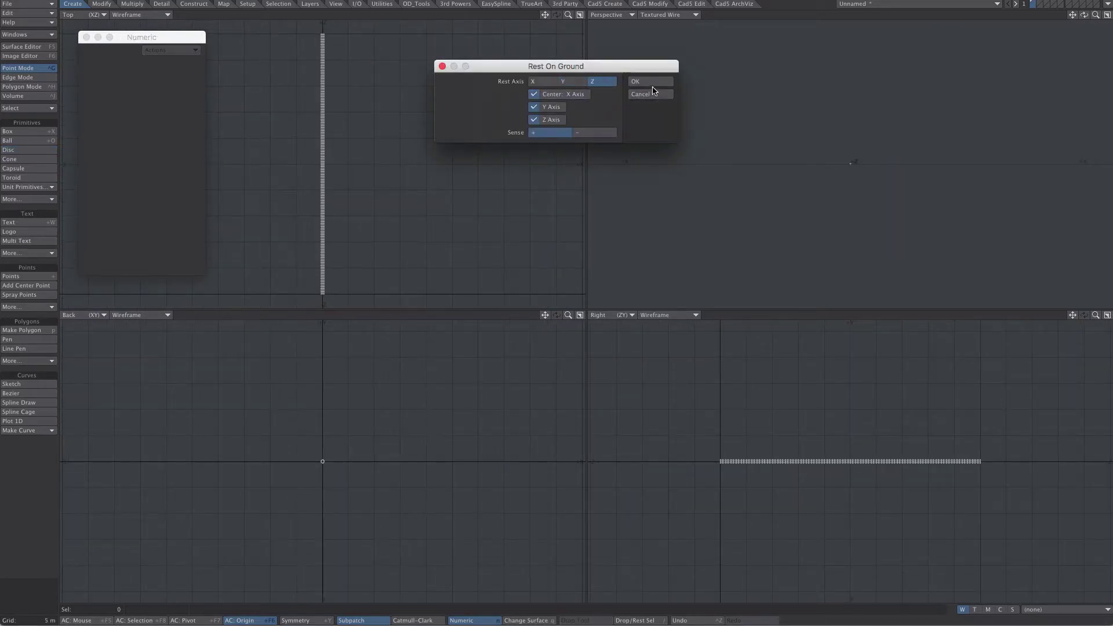
pyautogui.click(654, 86)
pyautogui.keyDown('alt'); pyautogui.moveTo(849, 169); pyautogui.dragTo(821, 187); pyautogui.keyUp('alt')
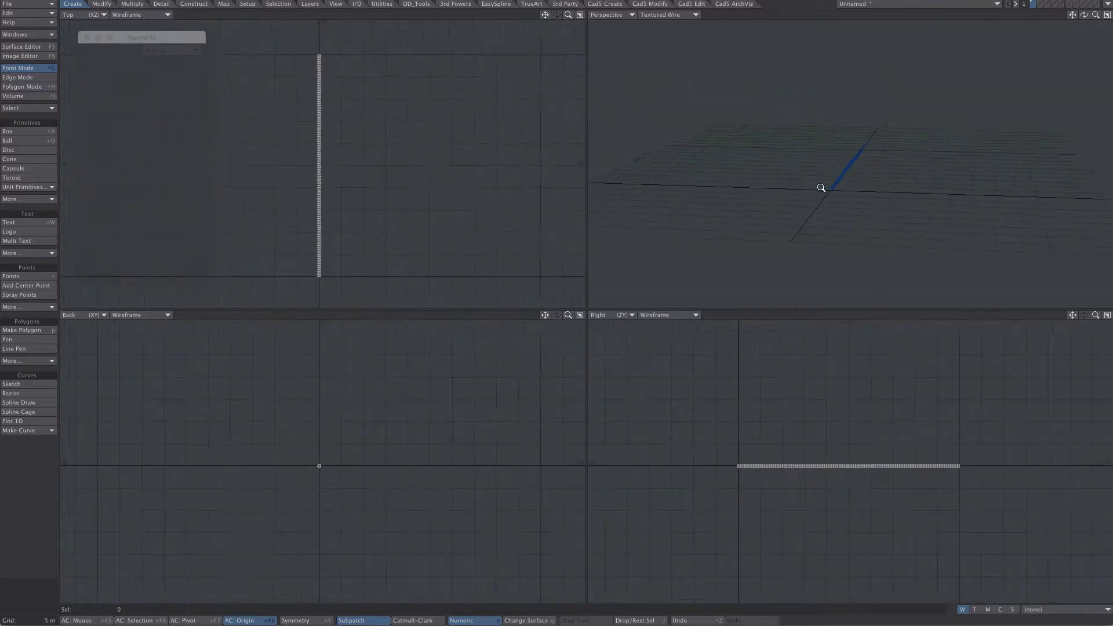
# - In the second layer, with the tube layer as background, create a point centered at the origin and make it a one-point polygon
pyautogui.click(1042, 7)
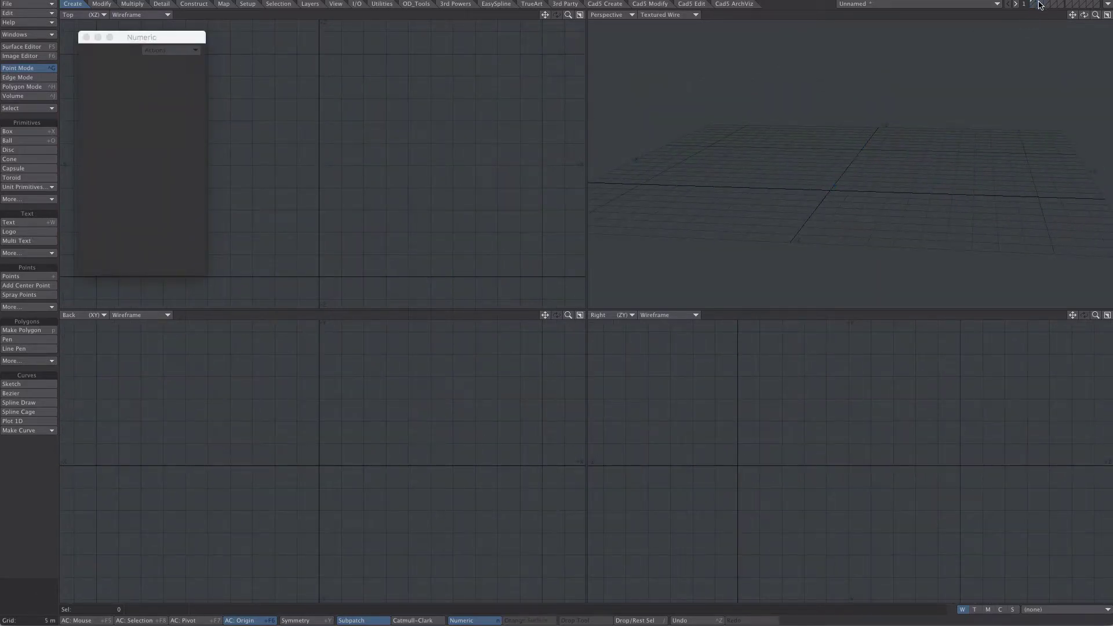
pyautogui.click(1034, 5)
pyautogui.click(29, 277)
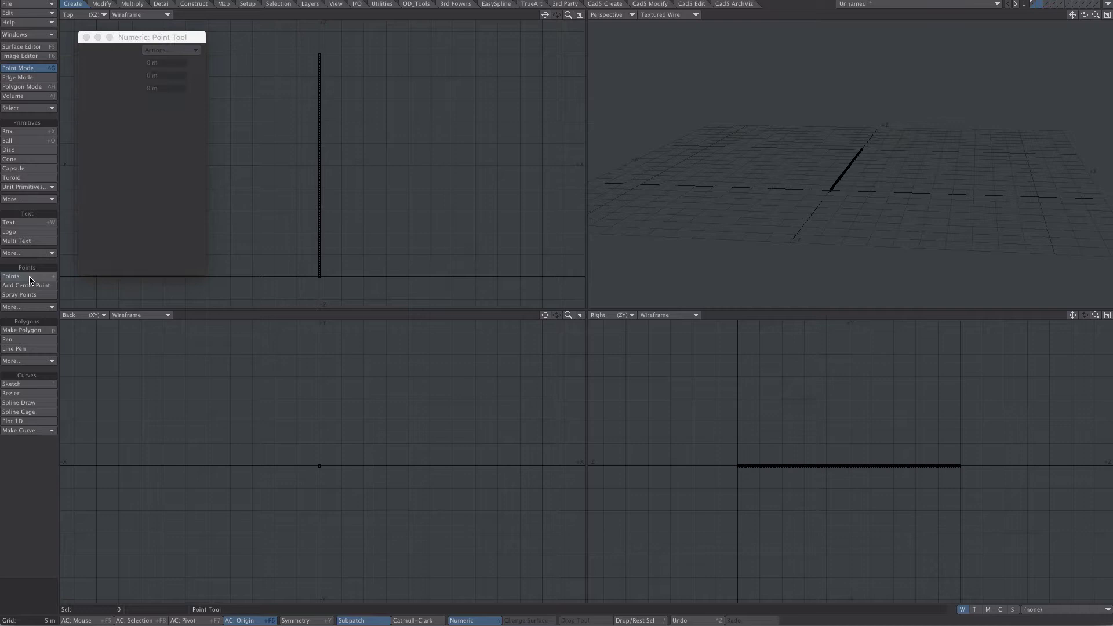
pyautogui.click(283, 253)
pyautogui.press('space')
pyautogui.press('F2')
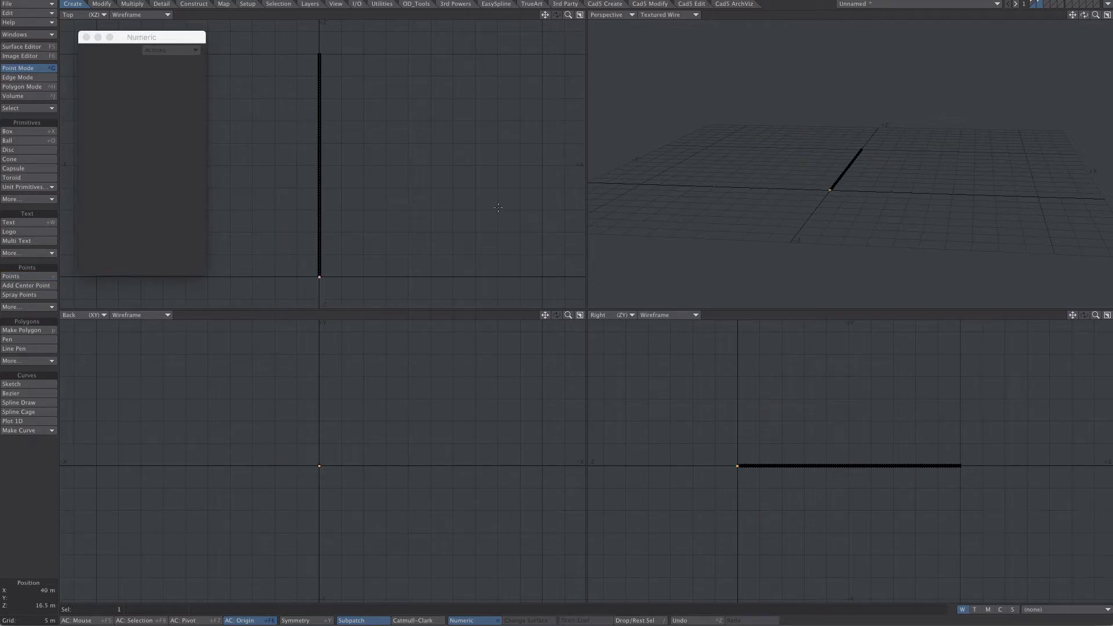
pyautogui.click(50, 334)
# - Extrude the one-point polygon 50 m along Z into a chain following the tube
pyautogui.hotkey('shift', 'e')
pyautogui.moveTo(326, 238); pyautogui.dragTo(342, 17)
pyautogui.click(165, 88)
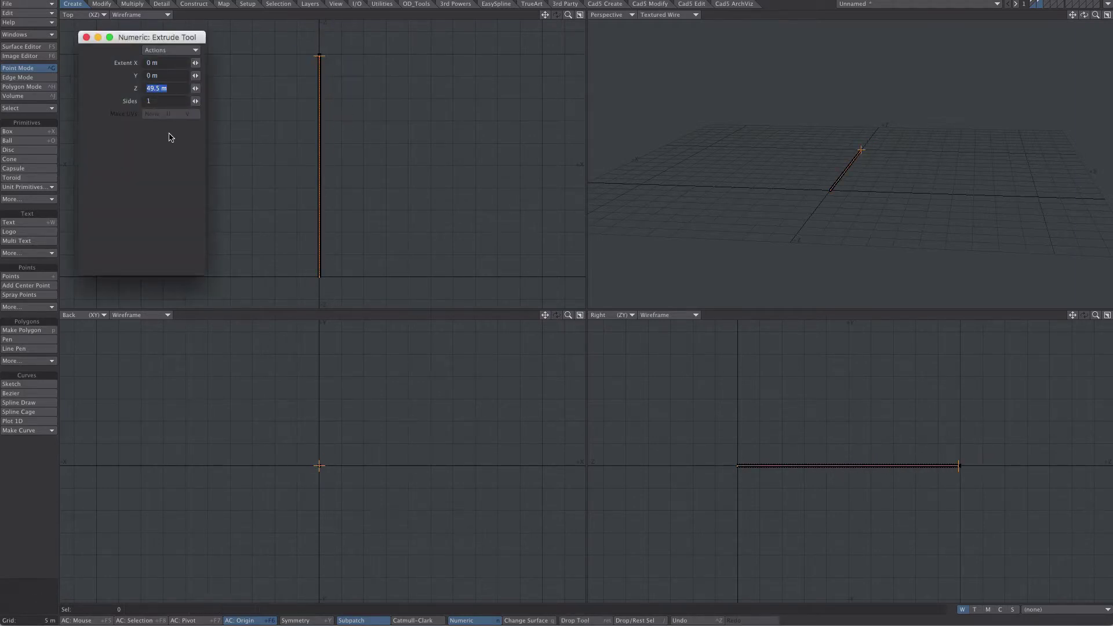
pyautogui.write('50')
pyautogui.press('Tab')
pyautogui.press('Return')
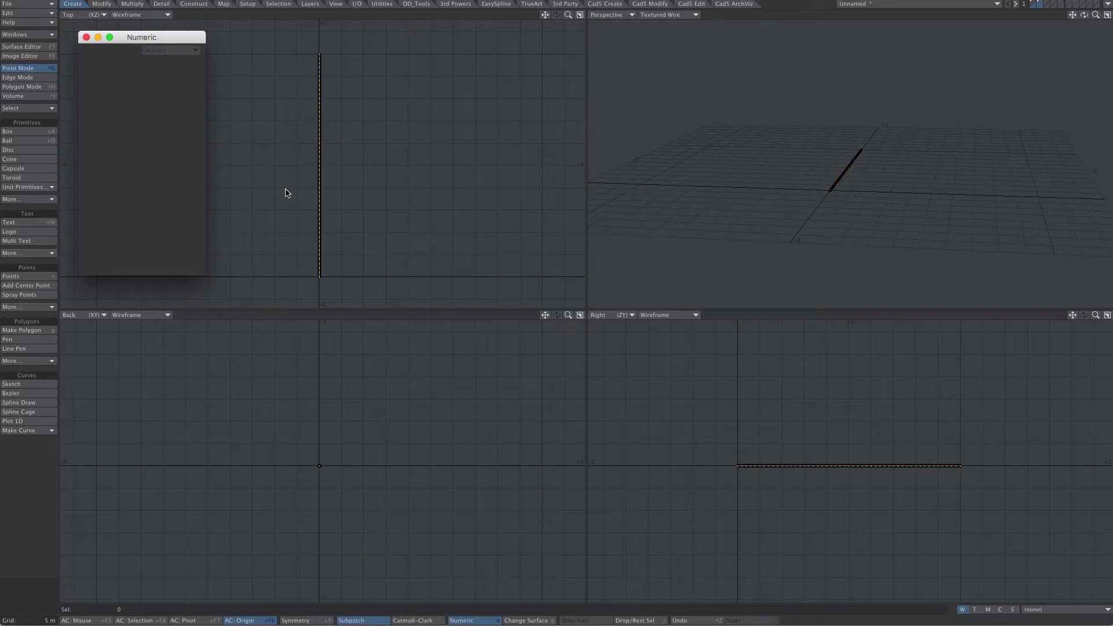
# - Name the first layer "tube" and the second layer "2ppChain"
pyautogui.keyDown('ctrl'); pyautogui.keyDown('alt'); pyautogui.moveTo(317, 55); pyautogui.dragTo(351, 127); pyautogui.keyUp('alt'); pyautogui.keyUp('ctrl')
pyautogui.press('a')
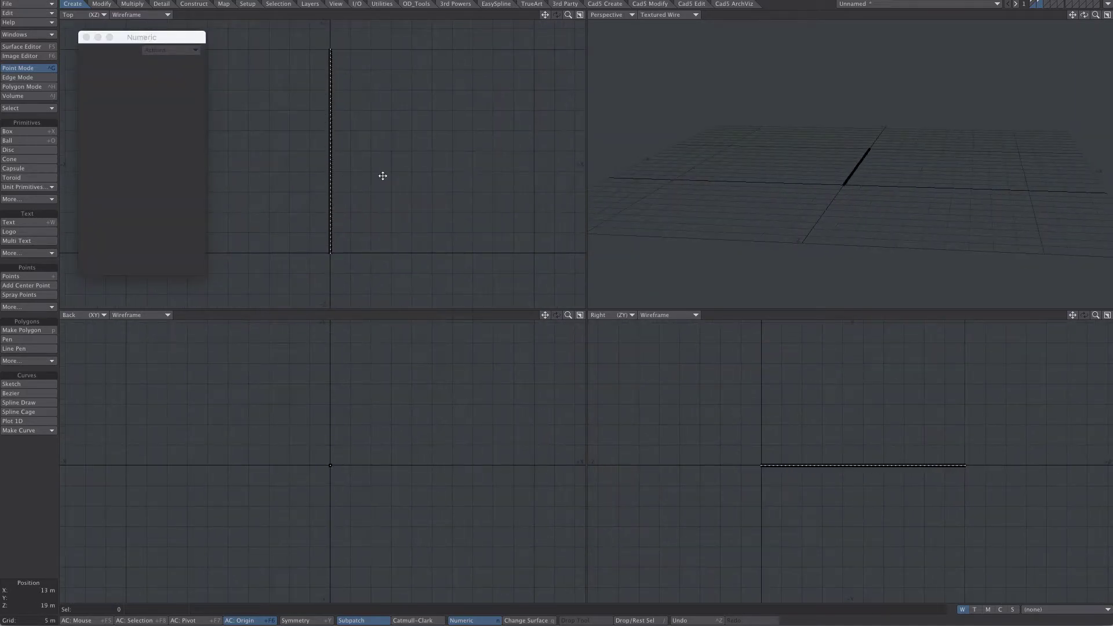
pyautogui.press('F7')
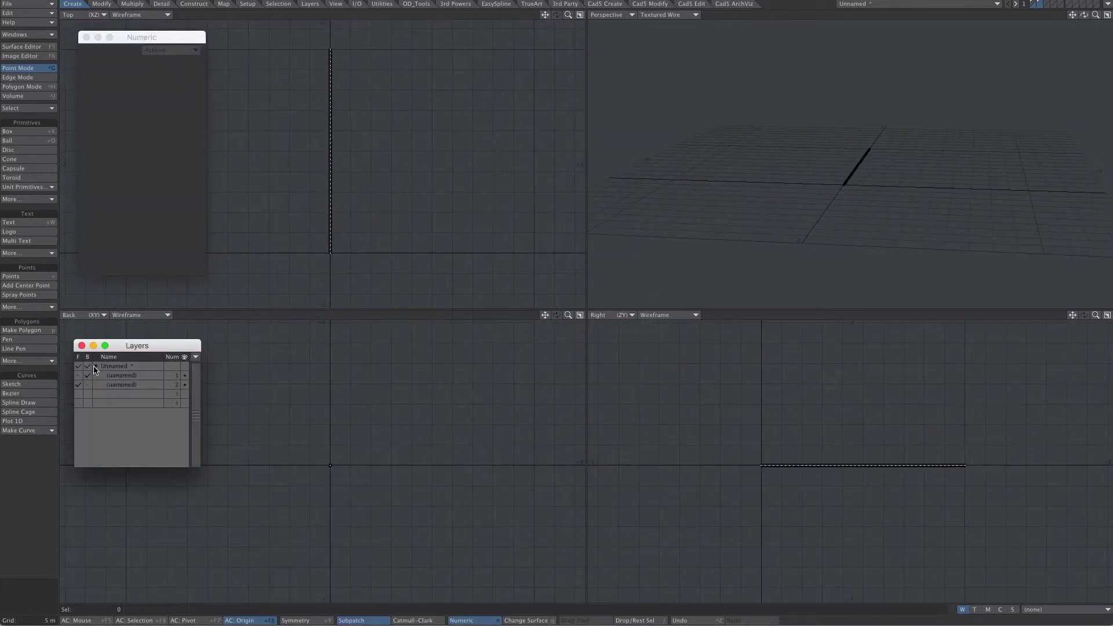
pyautogui.doubleClick(115, 377)
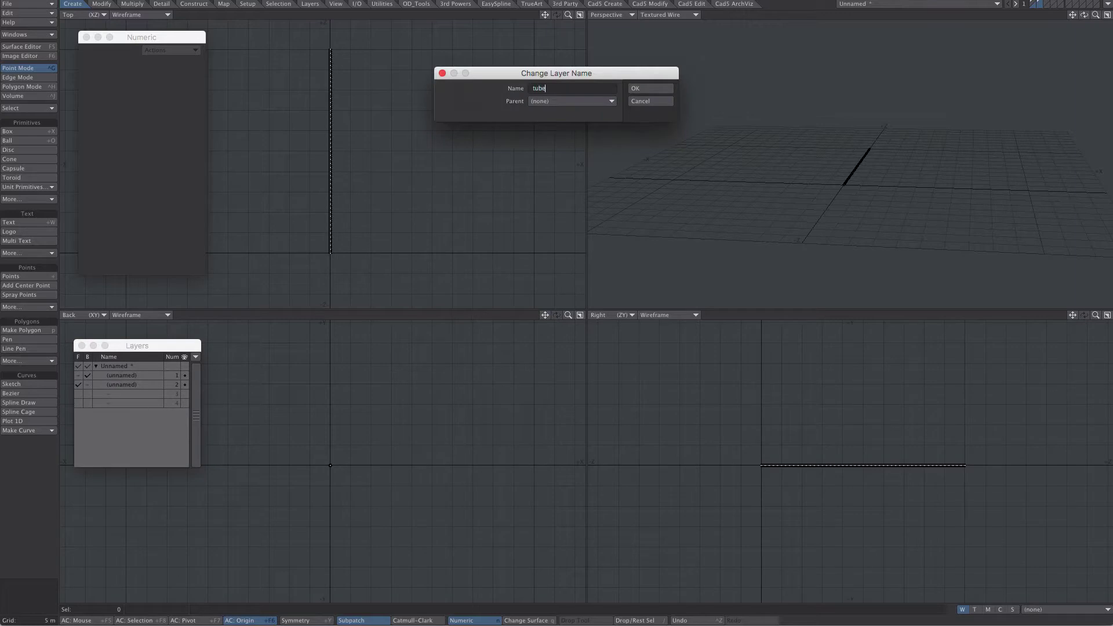
pyautogui.press('Return')
pyautogui.doubleClick(115, 386)
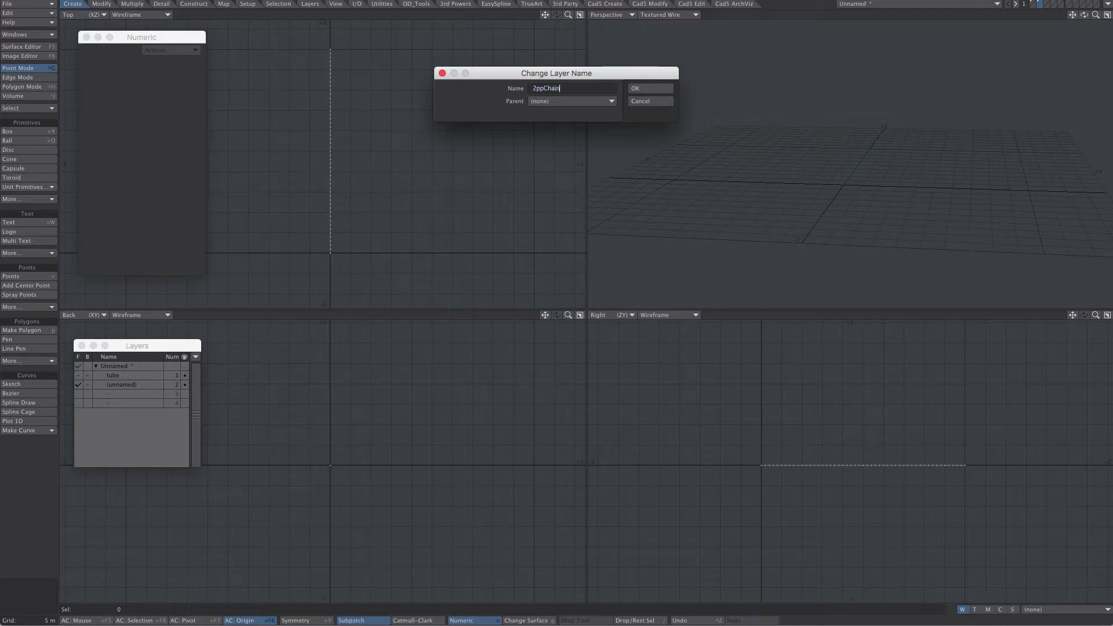
pyautogui.press('Return')
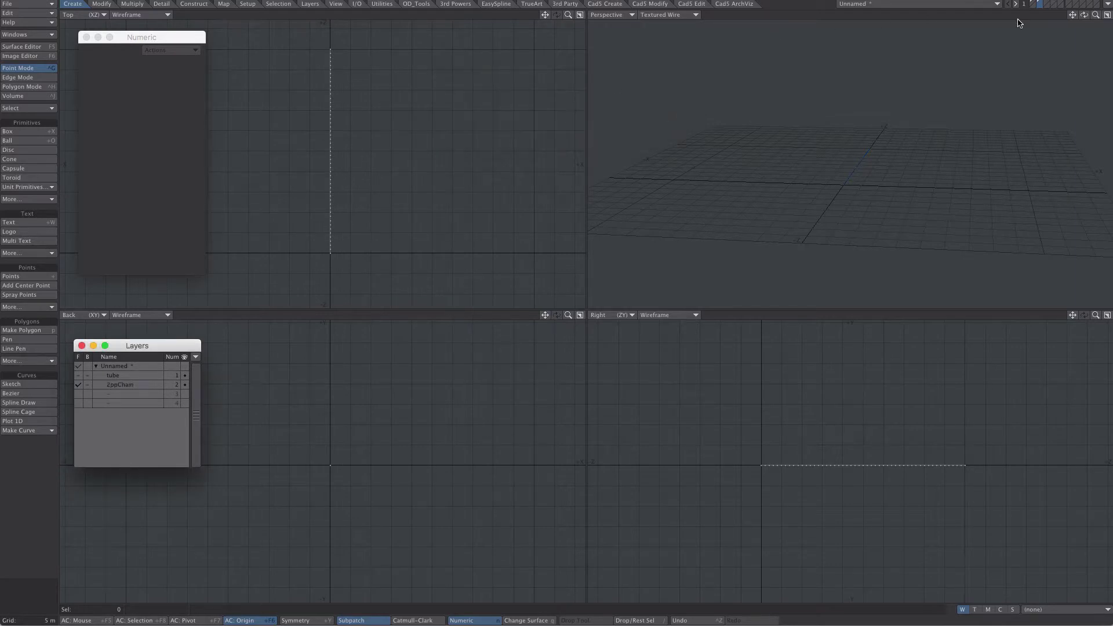
# - Bring the tube layer to the foreground and switch to polygon selection around its front end
pyautogui.click(1034, 5)
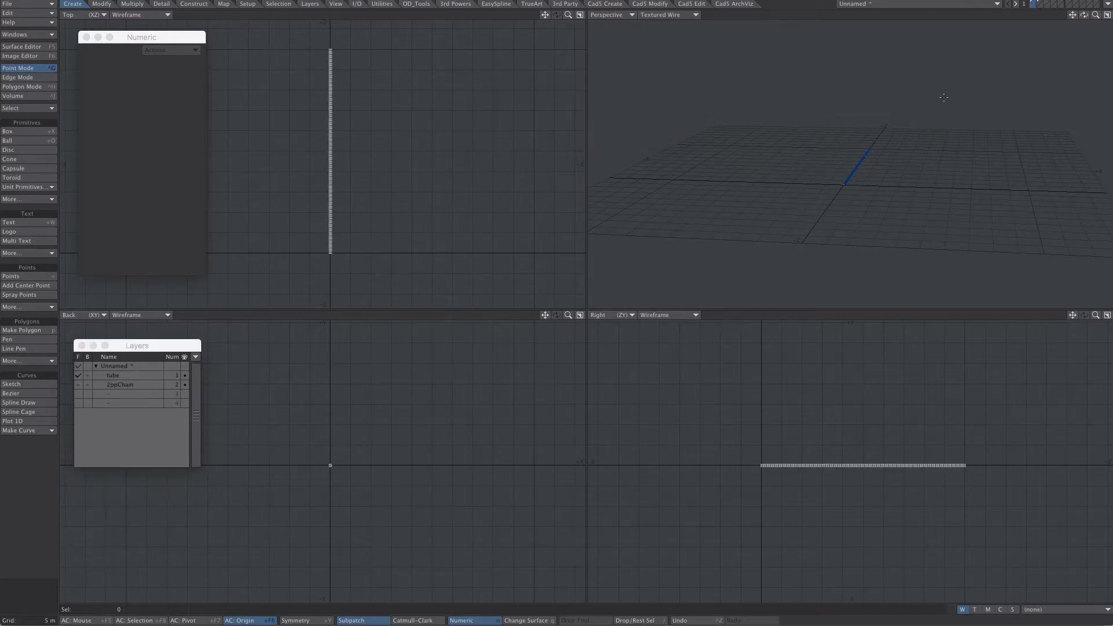
pyautogui.click(159, 5)
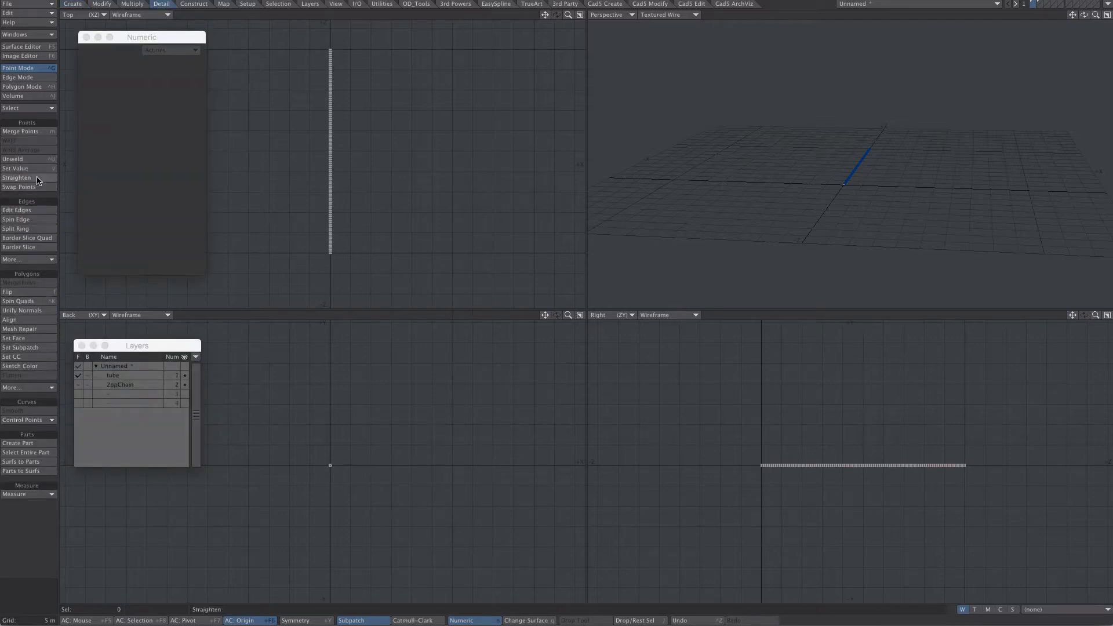
pyautogui.keyDown('ctrl'); pyautogui.keyDown('alt'); pyautogui.moveTo(341, 239); pyautogui.dragTo(580, 210); pyautogui.keyUp('alt'); pyautogui.keyUp('ctrl')
pyautogui.keyDown('alt'); pyautogui.moveTo(718, 224); pyautogui.dragTo(875, 232); pyautogui.keyUp('alt')
pyautogui.keyDown('alt'); pyautogui.keyDown('shift'); pyautogui.moveTo(875, 232); pyautogui.dragTo(746, 218); pyautogui.keyUp('shift'); pyautogui.keyUp('alt')
pyautogui.press('space')
pyautogui.press('space')
# - Check the tube's connectivity by selecting a side polygon near its front end and extending the selection to all connected polygons
pyautogui.click(747, 224)
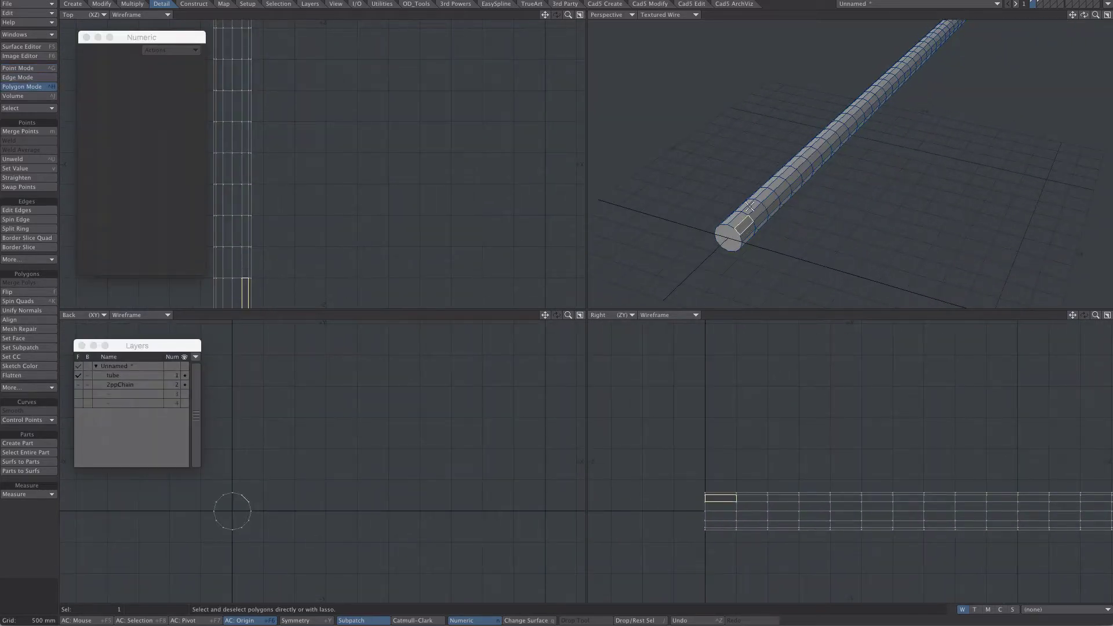
pyautogui.press(']')
pyautogui.click(722, 201)
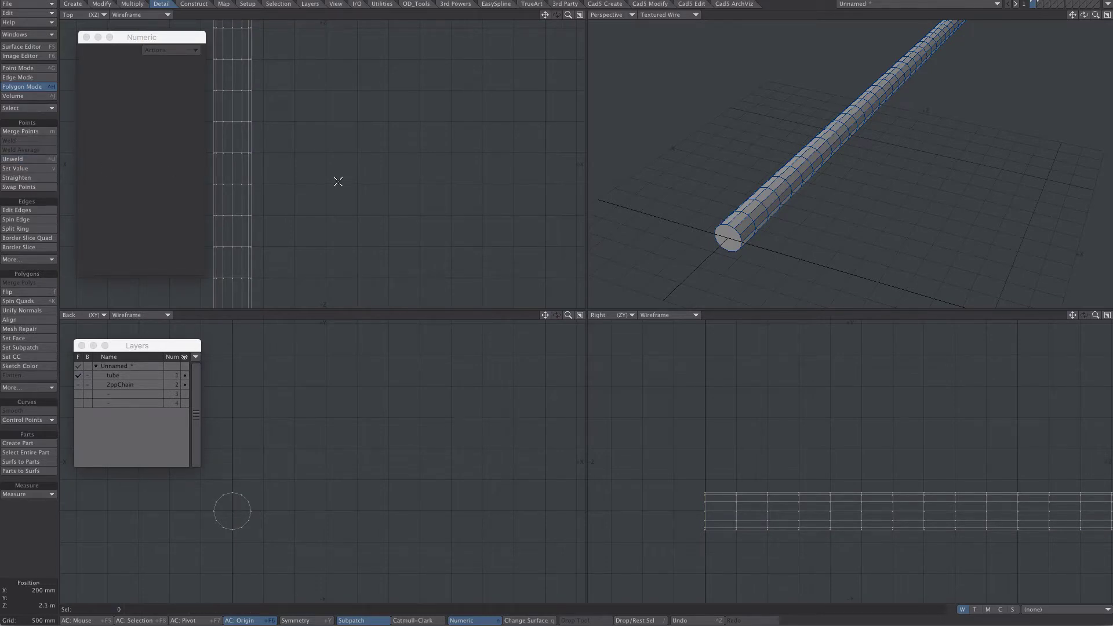
pyautogui.click(744, 232)
pyautogui.click(279, 4)
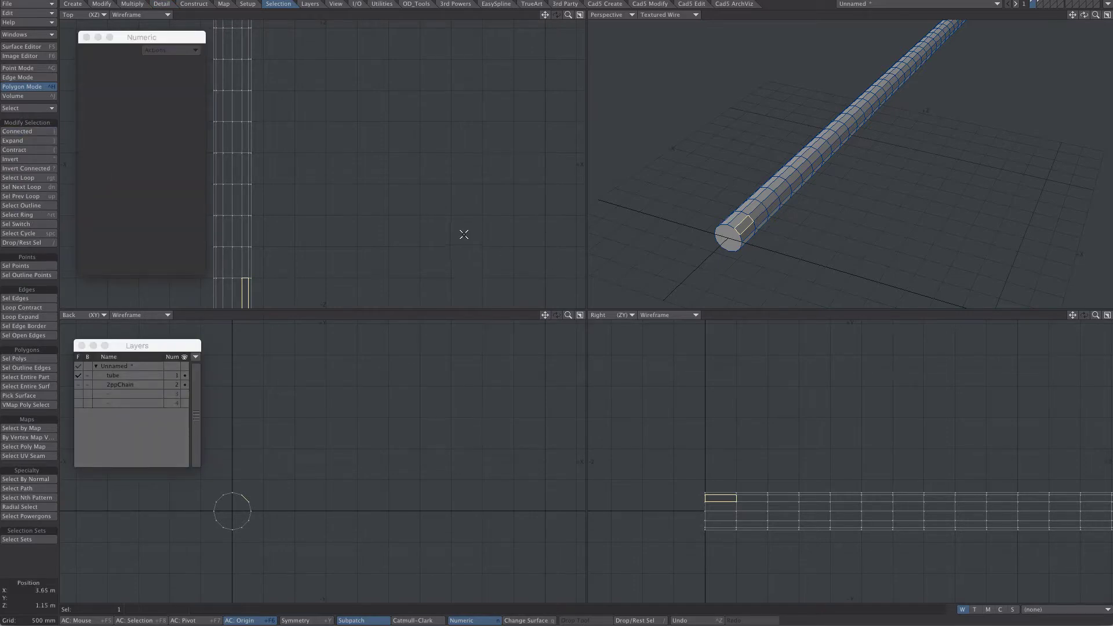
pyautogui.press(']')
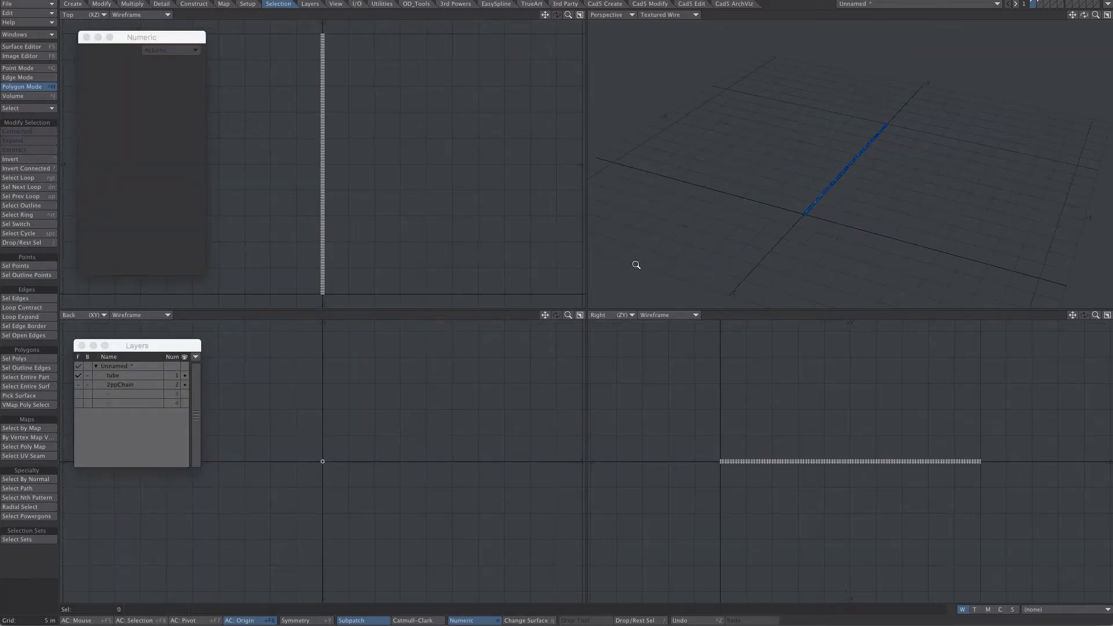
# - Switch to Layout and make the 2ppChain layer of the tube object the current item
pyautogui.press('F12')
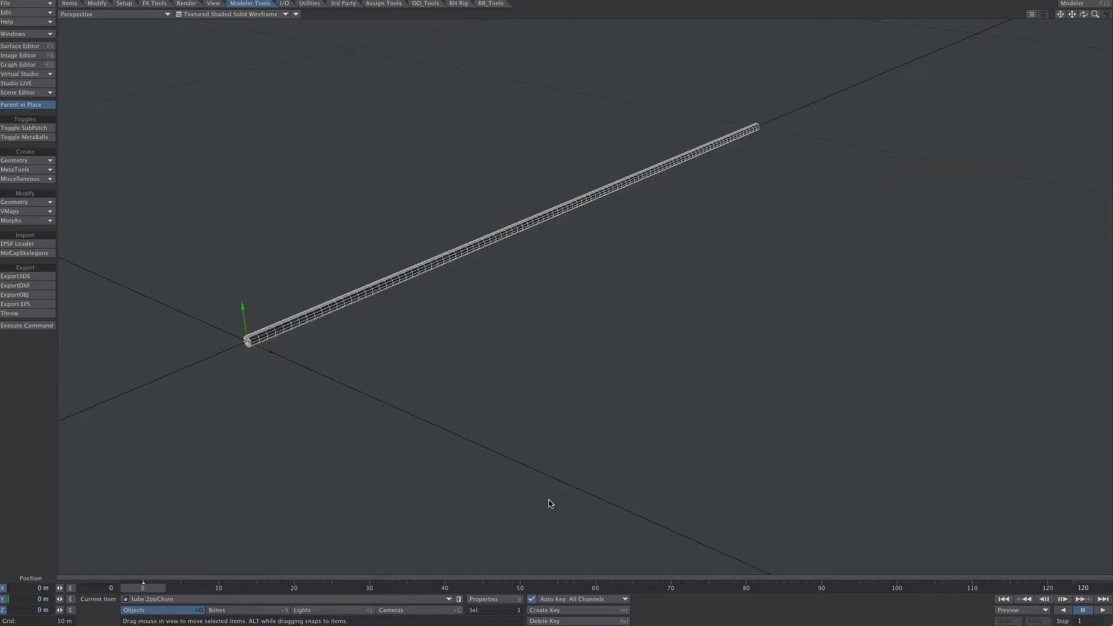
pyautogui.click(577, 230)
pyautogui.scroll(2, 496, 321)
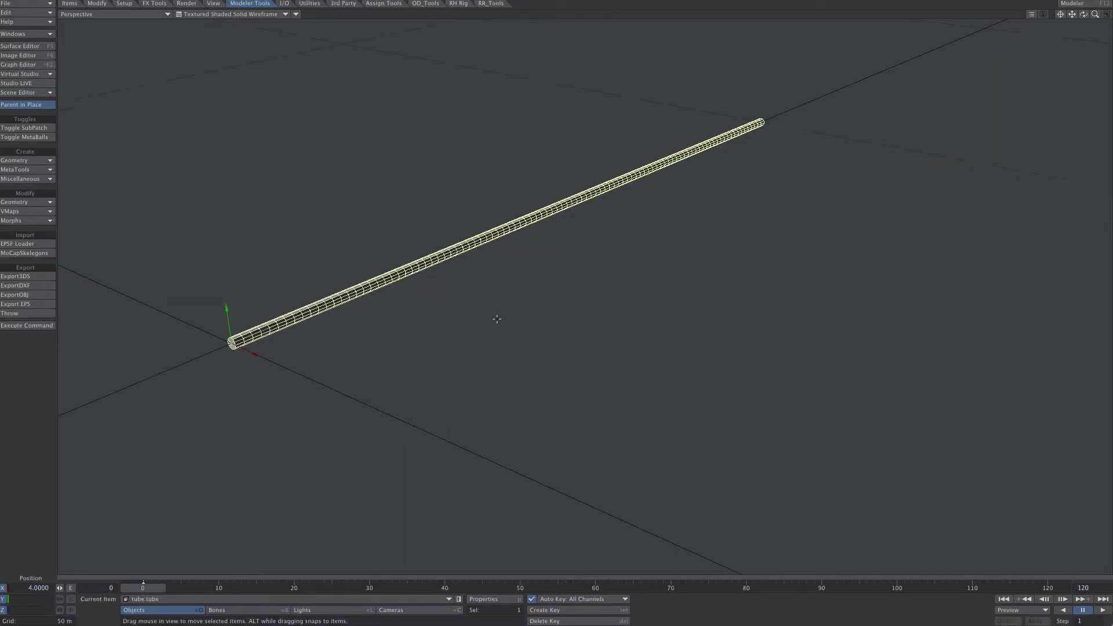
pyautogui.click(175, 599)
pyautogui.click(181, 607)
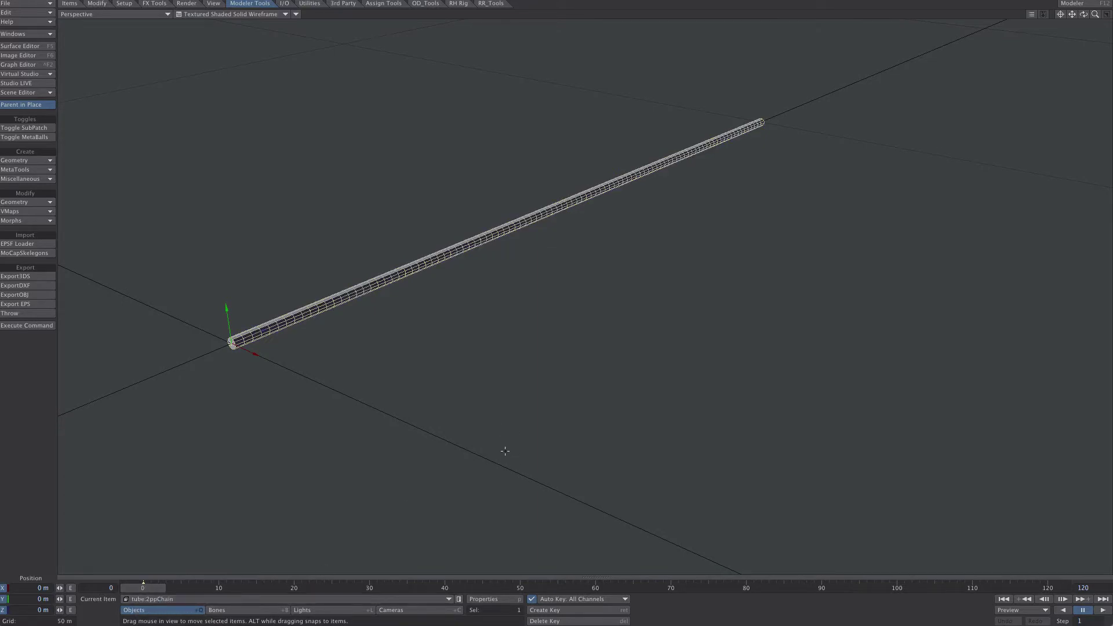
# - Create a ground plane 50 m wide and 50 m deep with 10 segments in X and Z
pyautogui.click(35, 161)
pyautogui.click(40, 161)
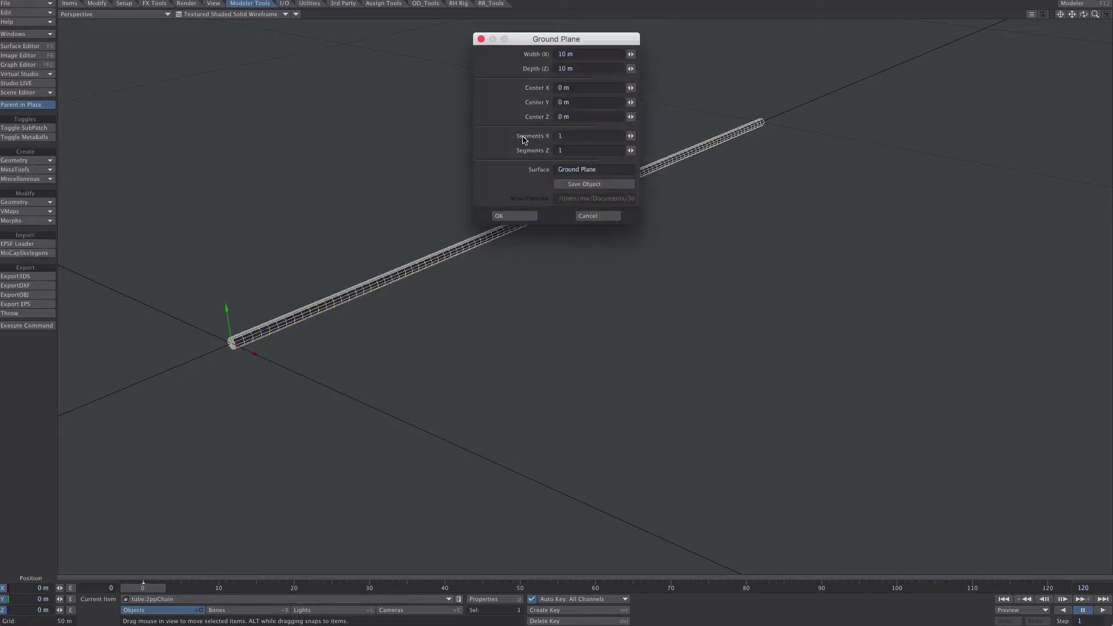
pyautogui.click(577, 57)
pyautogui.write('50')
pyautogui.press('Tab')
pyautogui.write('50')
pyautogui.press('Tab')
pyautogui.press('Tab')
pyautogui.press('Tab')
pyautogui.press('Tab')
pyautogui.press('Tab')
pyautogui.click(514, 215)
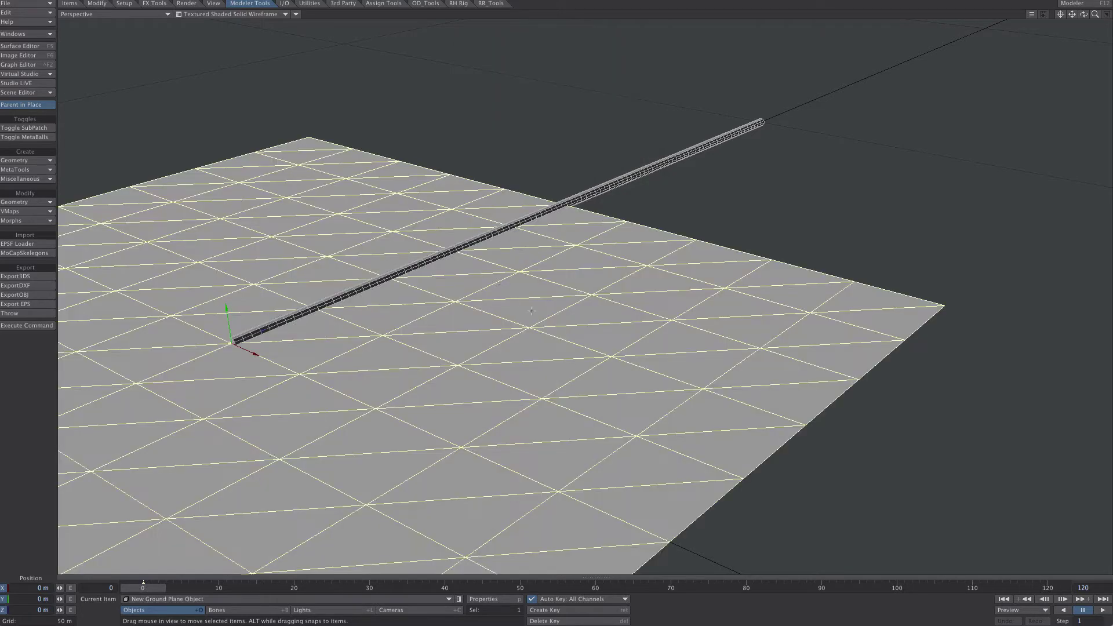
# - Move the ground plane along the tube and set its Z position to 25 m
pyautogui.moveTo(262, 331); pyautogui.dragTo(589, 193)
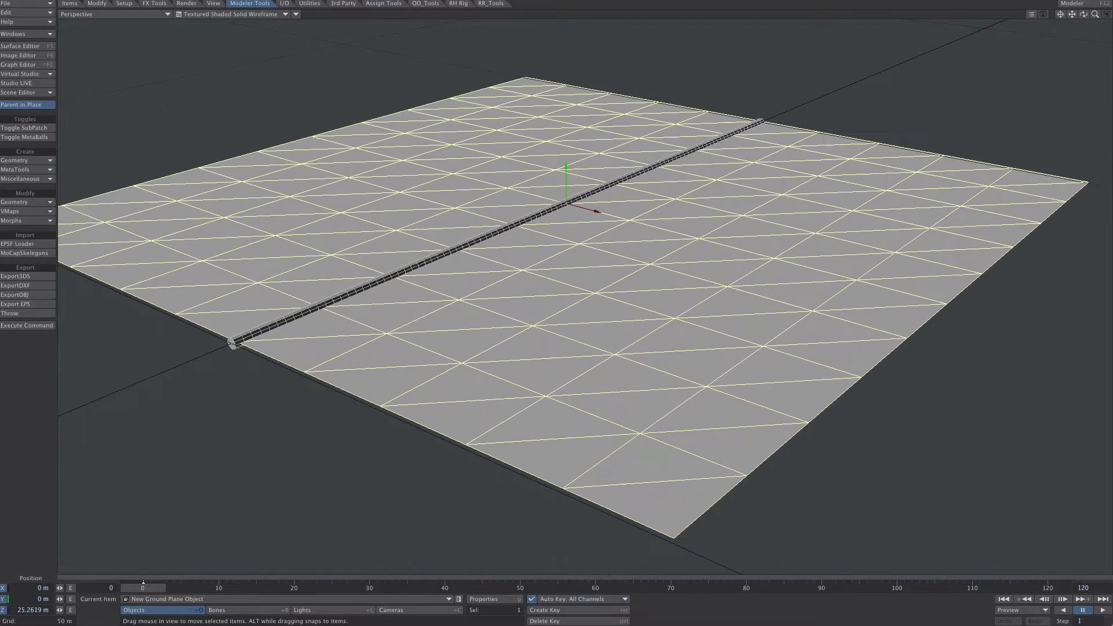
pyautogui.click(29, 610)
pyautogui.write('25')
pyautogui.press('Return')
# - Lower the ground plane to about -4.36 m in Y and shift it to about 3.95 m in X
pyautogui.moveTo(562, 170); pyautogui.dragTo(565, 304)
pyautogui.keyDown('alt'); pyautogui.moveTo(565, 304); pyautogui.dragTo(580, 273); pyautogui.keyUp('alt')
pyautogui.moveTo(557, 383); pyautogui.dragTo(556, 344, button='right')
pyautogui.keyDown('alt'); pyautogui.moveTo(591, 291); pyautogui.dragTo(592, 242); pyautogui.keyUp('alt')
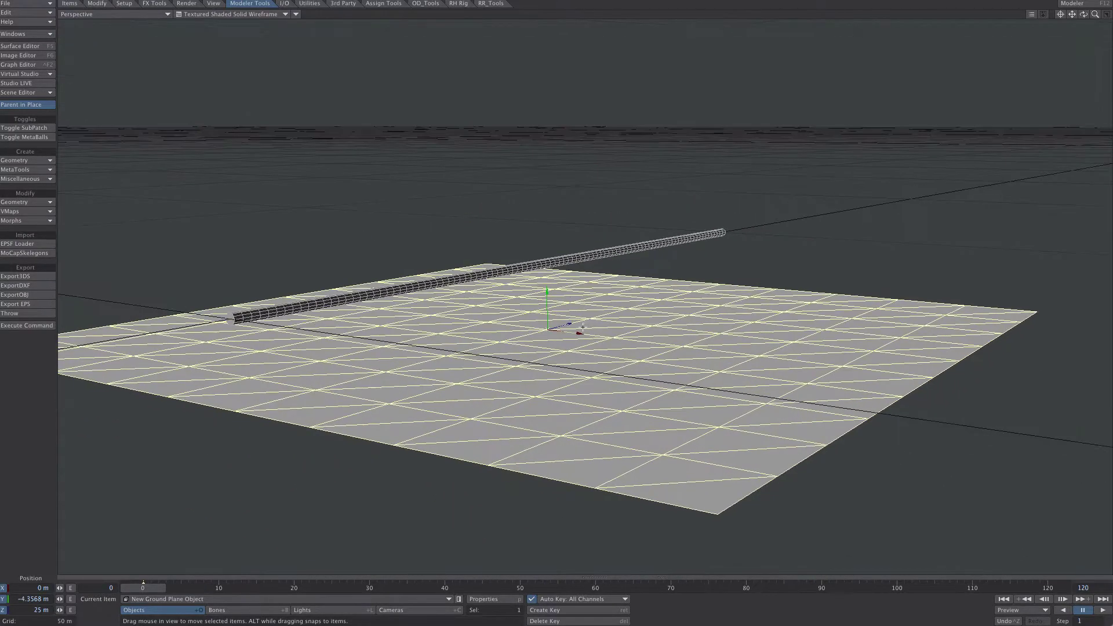
pyautogui.moveTo(579, 333)
pyautogui.mouseDown()
pyautogui.moveTo(639, 330)
pyautogui.moveTo(648, 251)
pyautogui.moveTo(627, 311)
pyautogui.moveTo(597, 332)
pyautogui.mouseUp()
# - Add a displacement map to the ground plane and make its texture layer a Turbulence procedural texture
pyautogui.press('p')
pyautogui.click(863, 232)
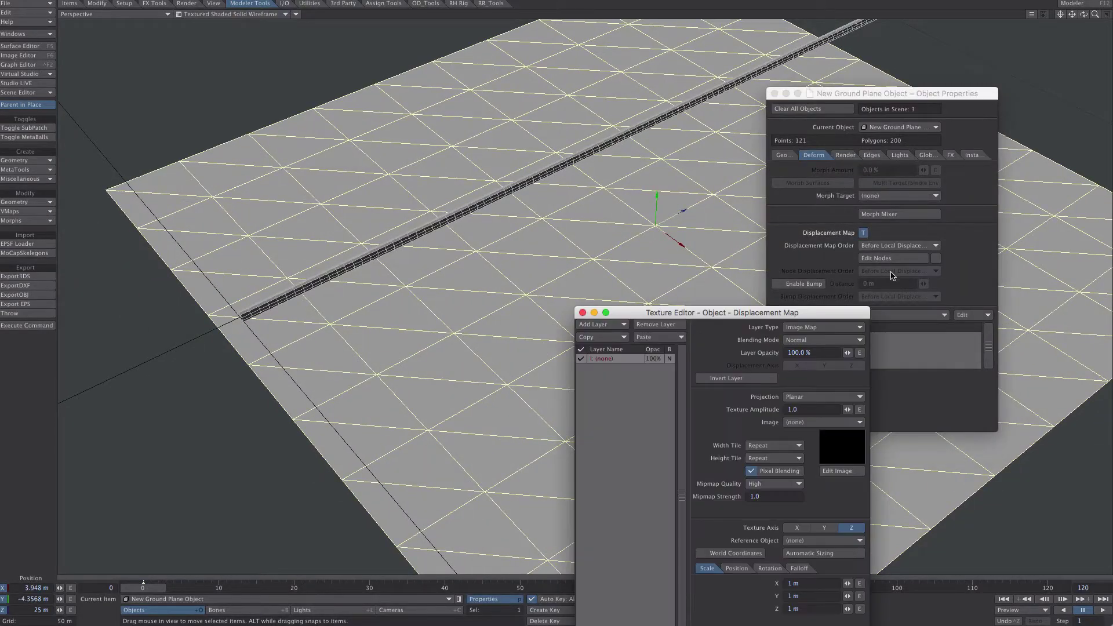
pyautogui.moveTo(749, 313); pyautogui.dragTo(864, 174)
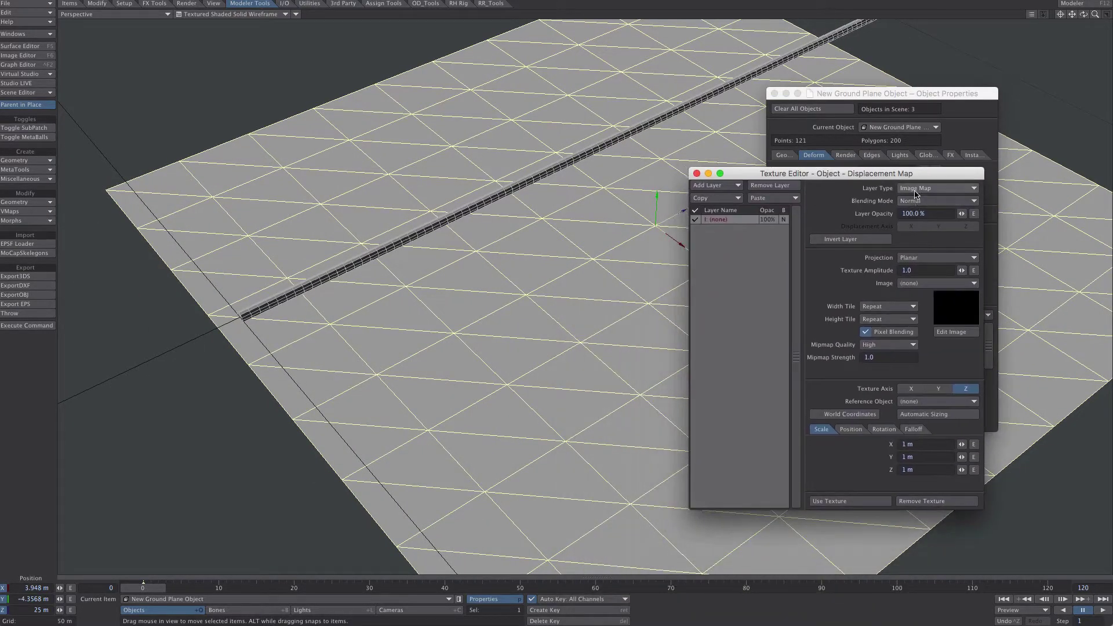
pyautogui.click(938, 188)
pyautogui.click(916, 194)
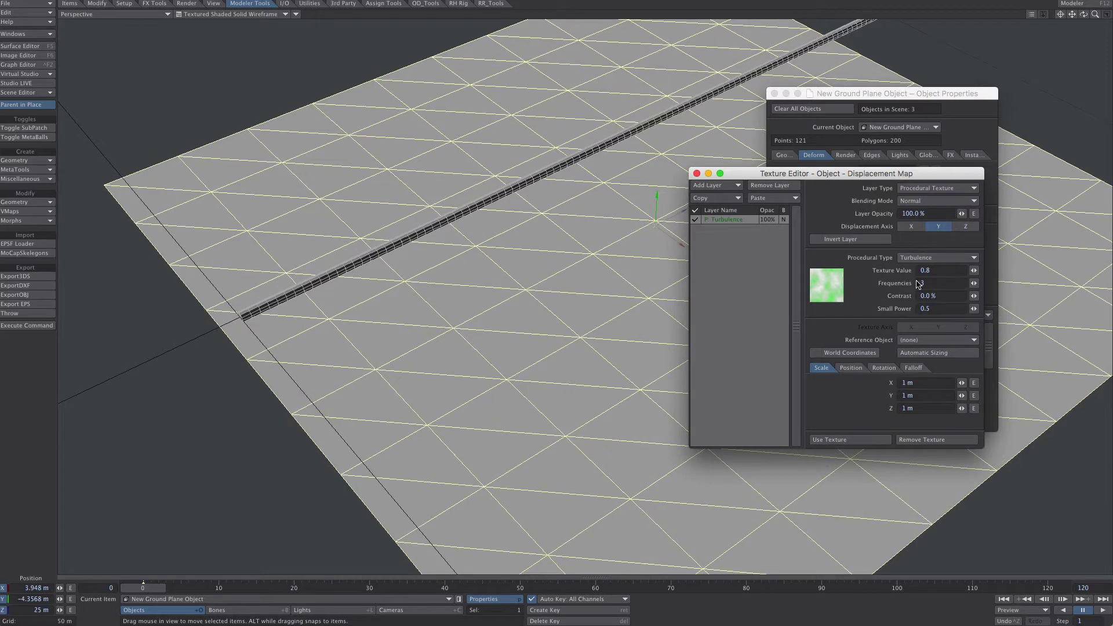
# - Set the Turbulence layer's opacity to 2000% and its scale to 3 m in X, Y and Z
pyautogui.click(916, 214)
pyautogui.write('2000')
pyautogui.press('Return')
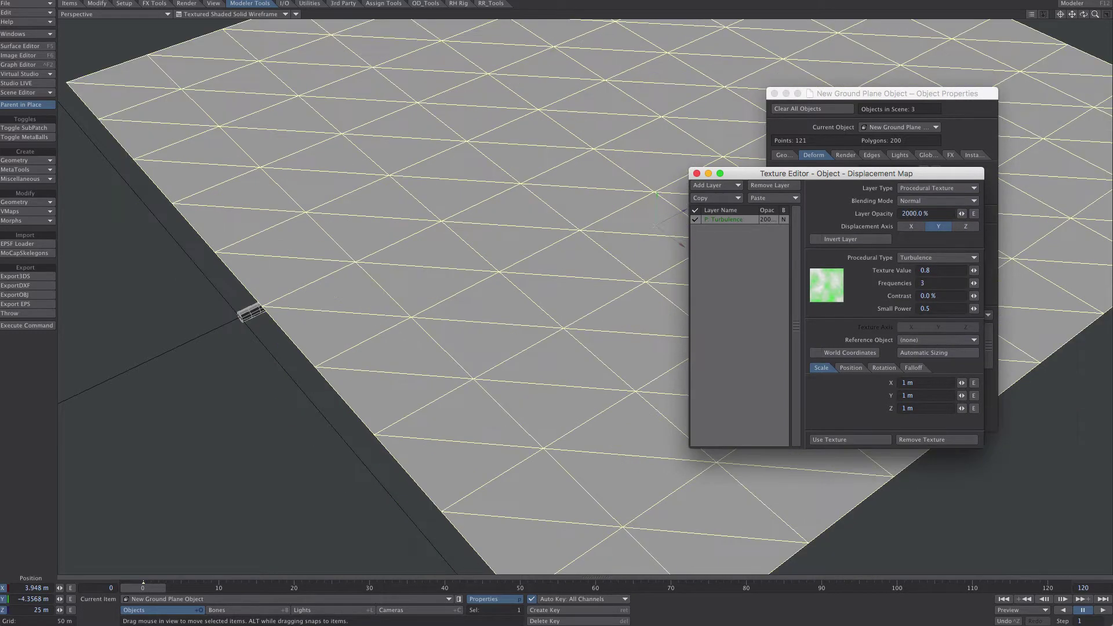
pyautogui.write('3')
pyautogui.press('Tab')
pyautogui.write('3')
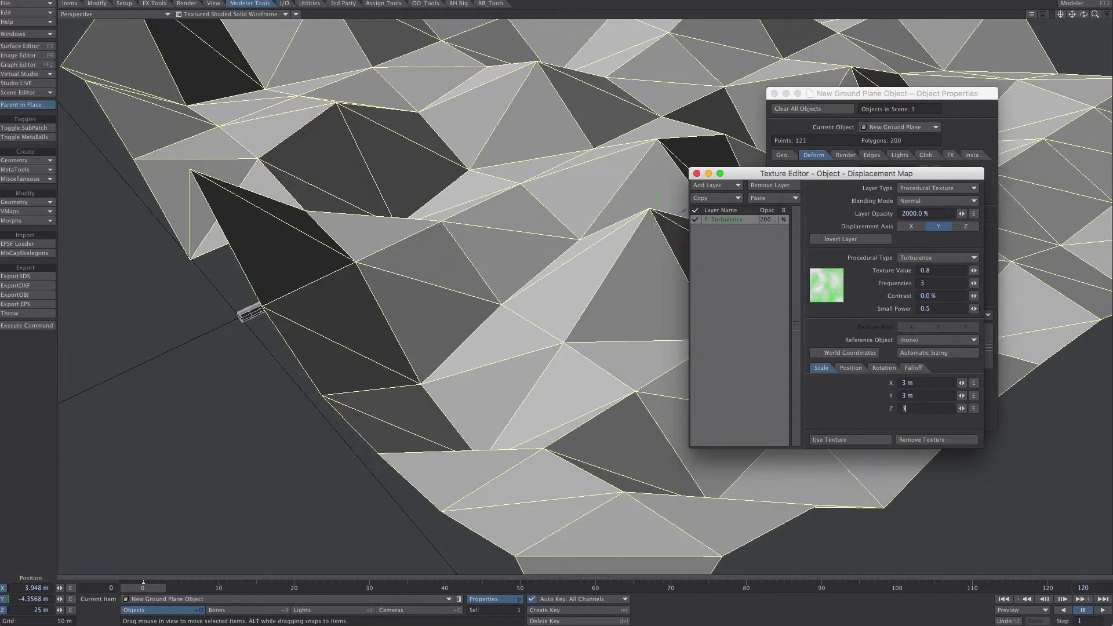
pyautogui.press('Return')
# - Set the Turbulence layer's opacity to 1000% and lower the ground plane to about -9.78 m in Y
pyautogui.keyDown('alt'); pyautogui.moveTo(596, 271); pyautogui.dragTo(797, 193); pyautogui.keyUp('alt')
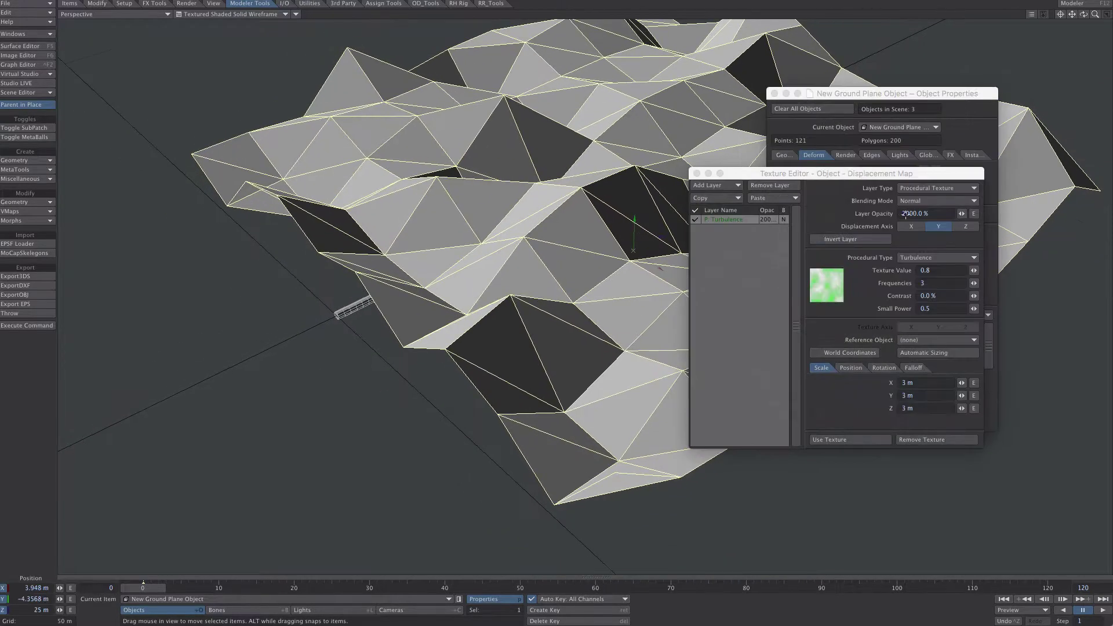
pyautogui.moveTo(907, 214); pyautogui.dragTo(901, 214)
pyautogui.write('1')
pyautogui.press('Return')
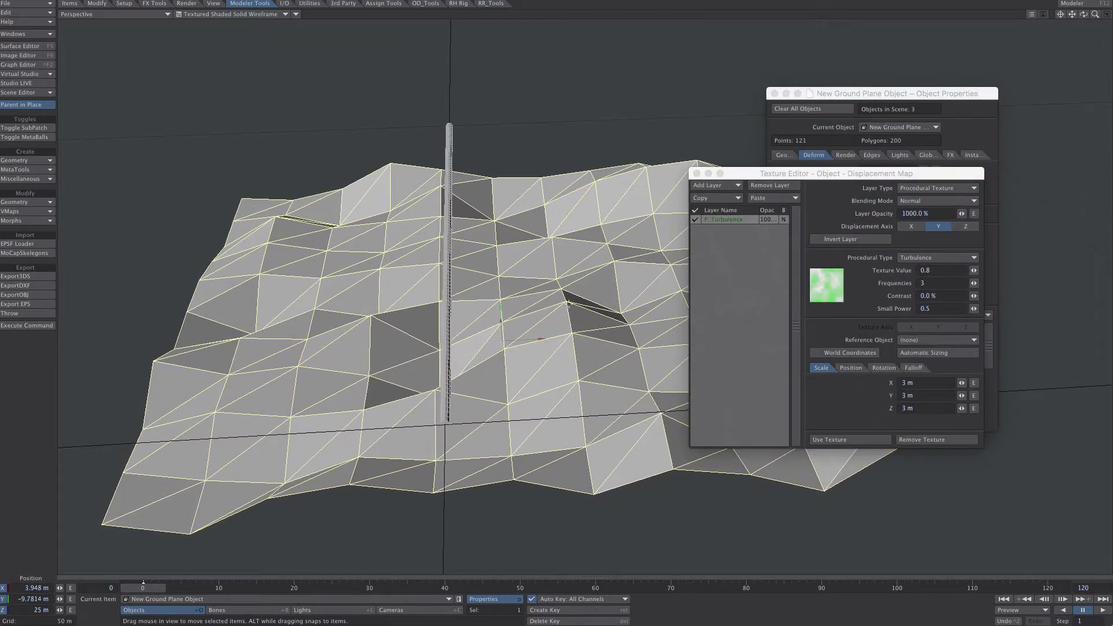
# - Rotate the ground plane to about 38.6° heading and close its texture and object property windows
pyautogui.press('y')
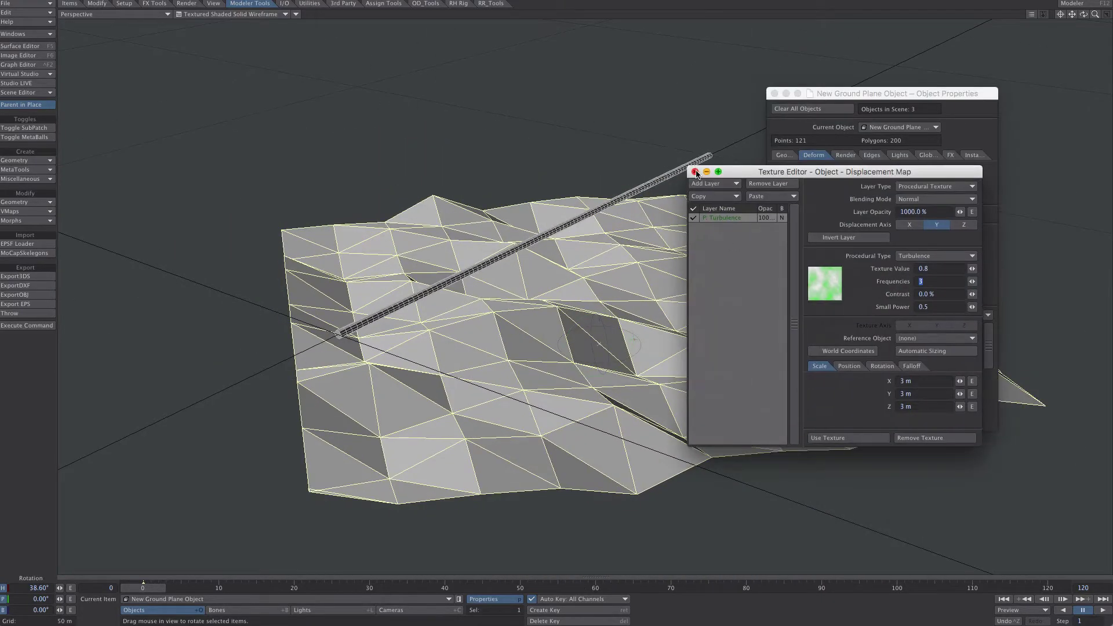
pyautogui.click(695, 172)
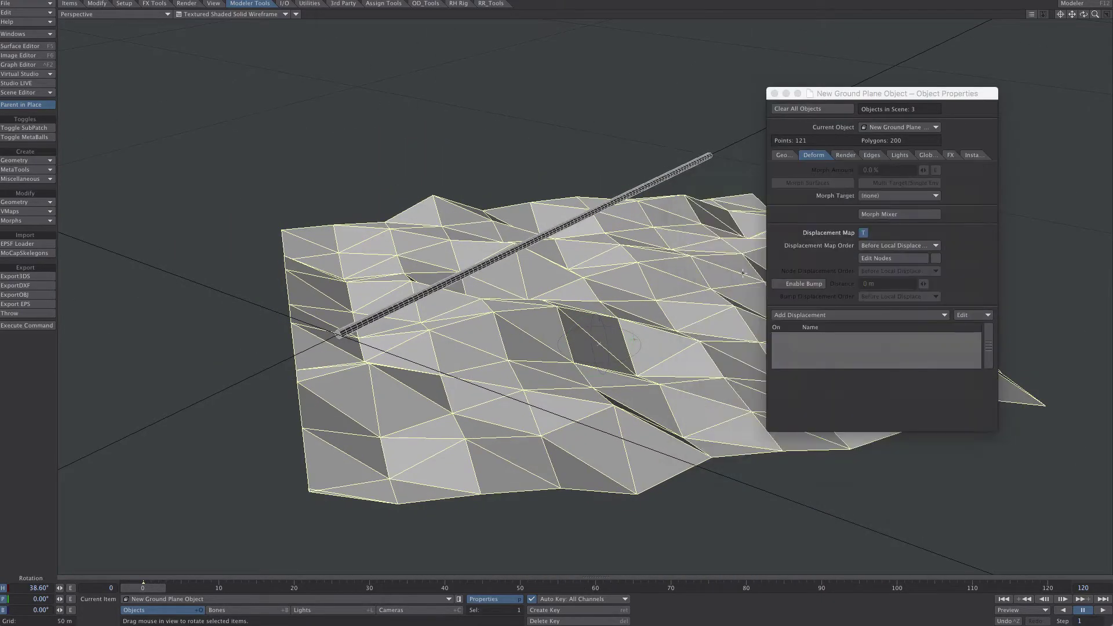
pyautogui.click(774, 94)
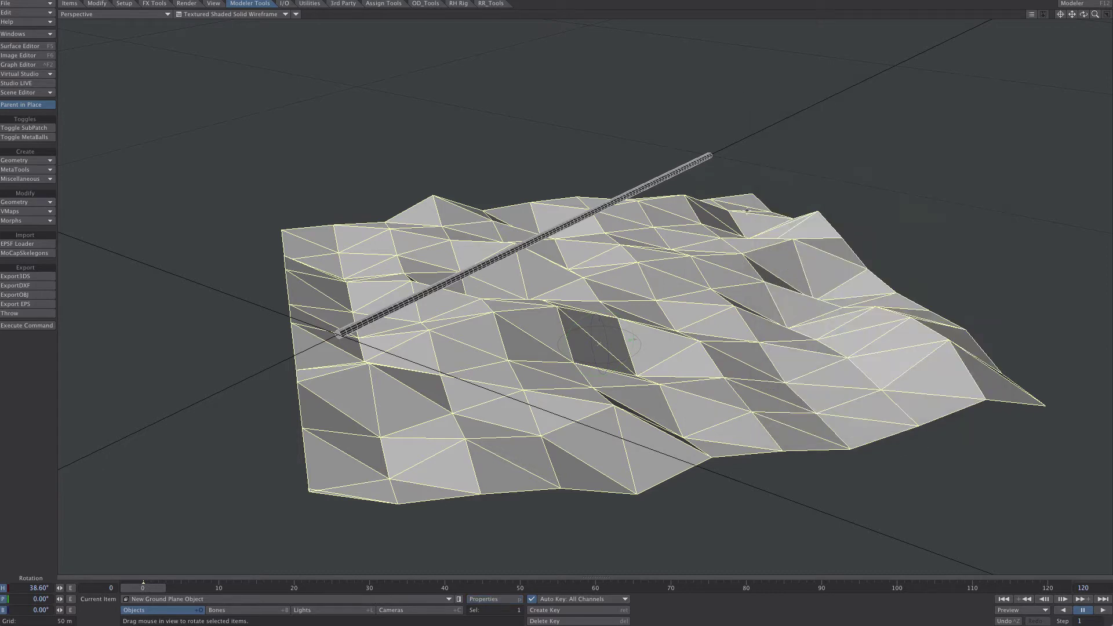
# - Make the tube:2ppChain object a Bullet deforming body and the ground plane a static body
pyautogui.click(160, 4)
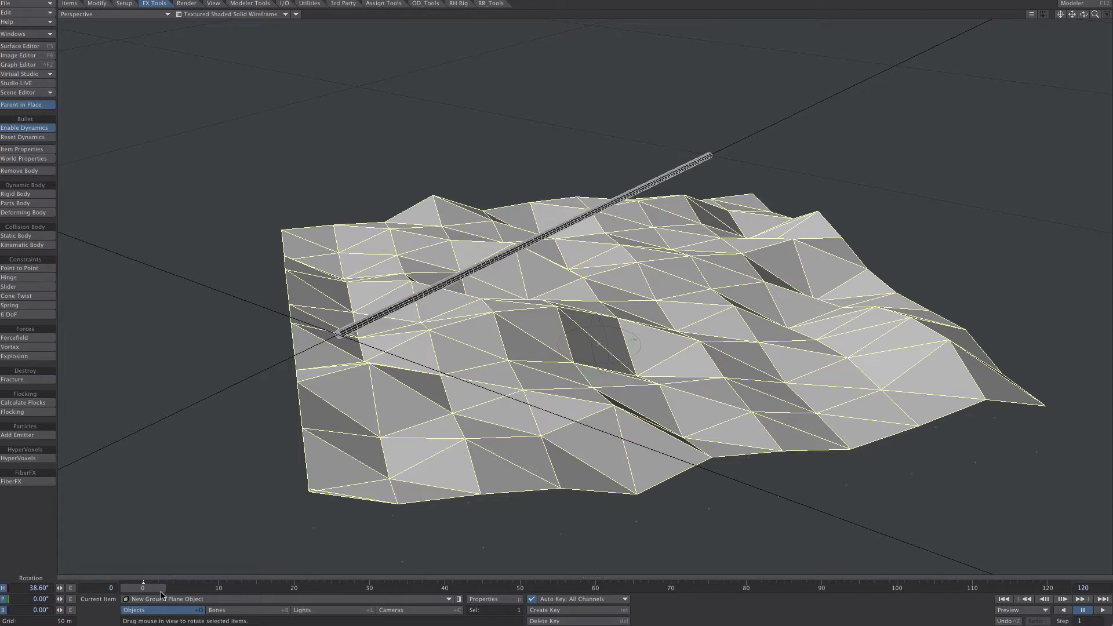
pyautogui.click(163, 599)
pyautogui.click(152, 587)
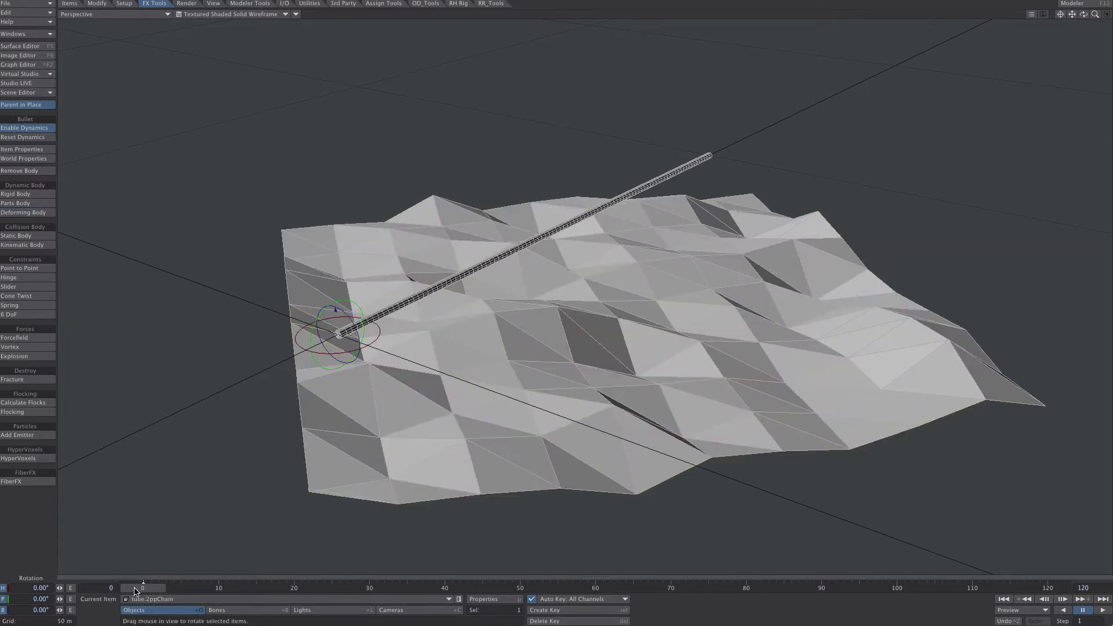
pyautogui.moveTo(136, 590)
pyautogui.mouseDown()
pyautogui.moveTo(415, 588)
pyautogui.moveTo(143, 588)
pyautogui.mouseUp()
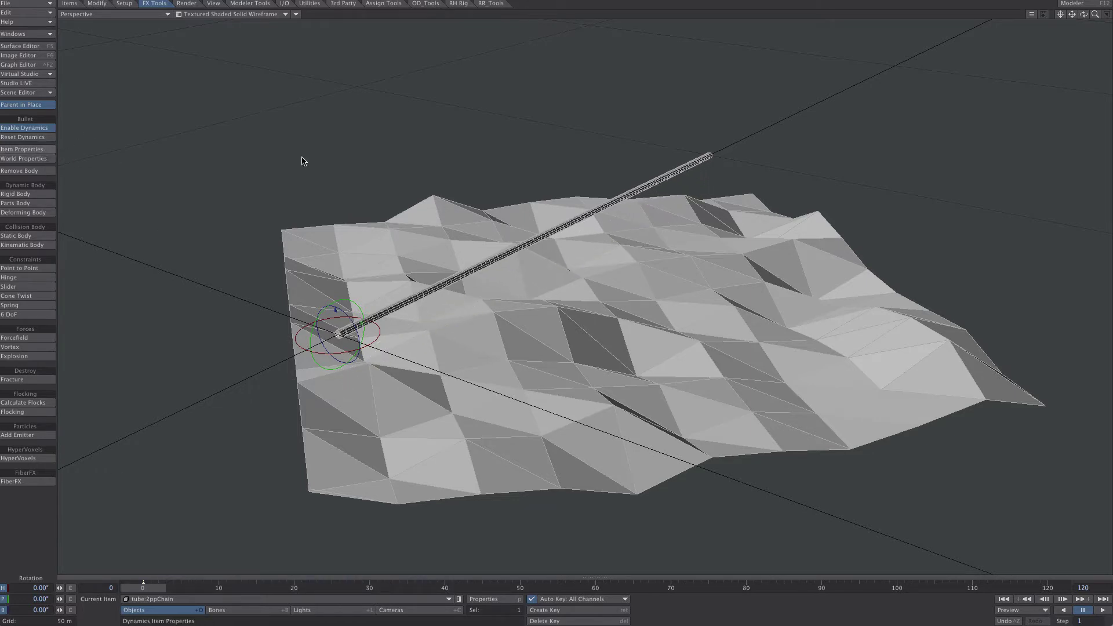
# - Change the ground plane's dynamics type to Deforming
pyautogui.click(708, 156)
pyautogui.click(945, 159)
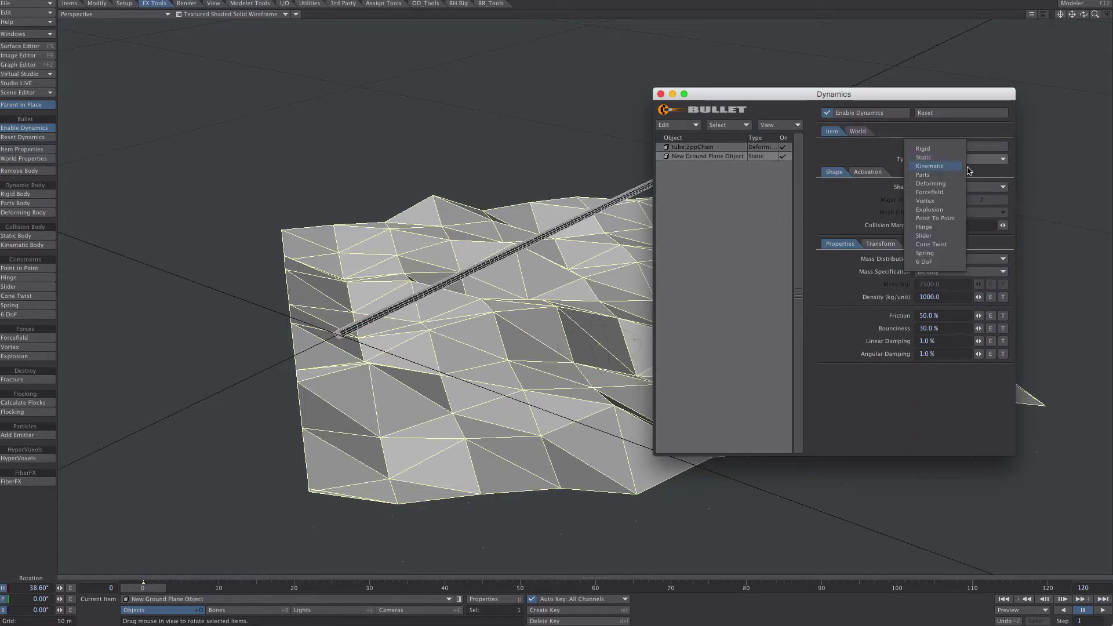
pyautogui.click(954, 184)
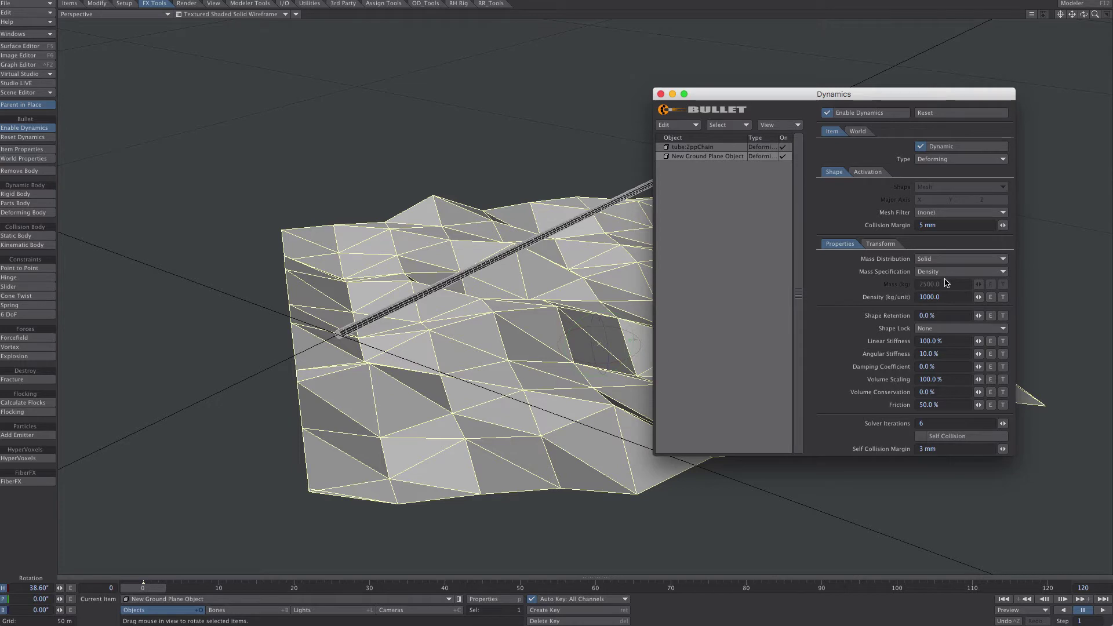
# - Set the ground plane's shape retention to 100%, shape lock to Translation & Rotation, and linear and angular stiffness to 0%
pyautogui.click(941, 315)
pyautogui.write('10')
pyautogui.click(974, 328)
pyautogui.click(979, 359)
pyautogui.click(952, 341)
pyautogui.write('0')
pyautogui.press('Tab')
pyautogui.write('0')
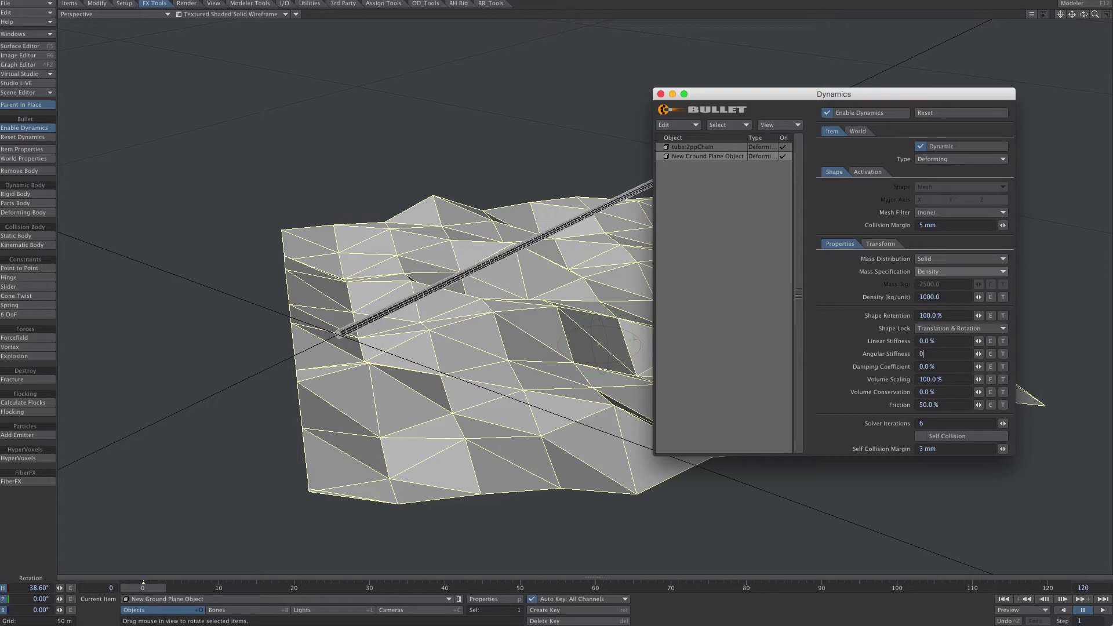
pyautogui.press('Tab')
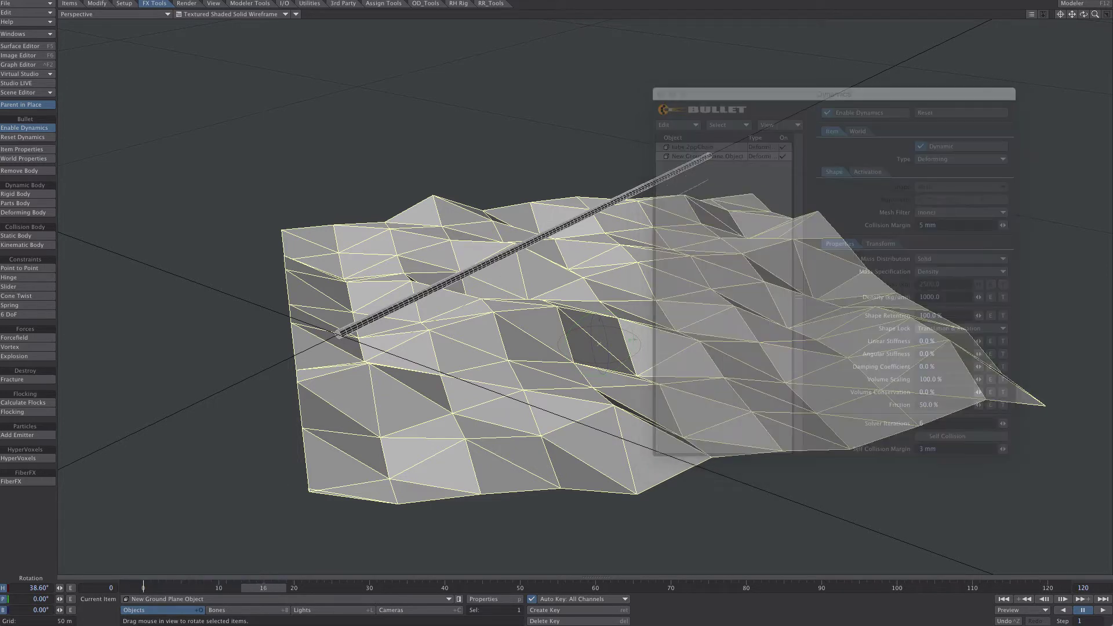
# - Run the simulation with tube:2ppChain selected, inspect the chain draping over the terrain, and stop at frame 46
pyautogui.click(261, 600)
pyautogui.click(267, 592)
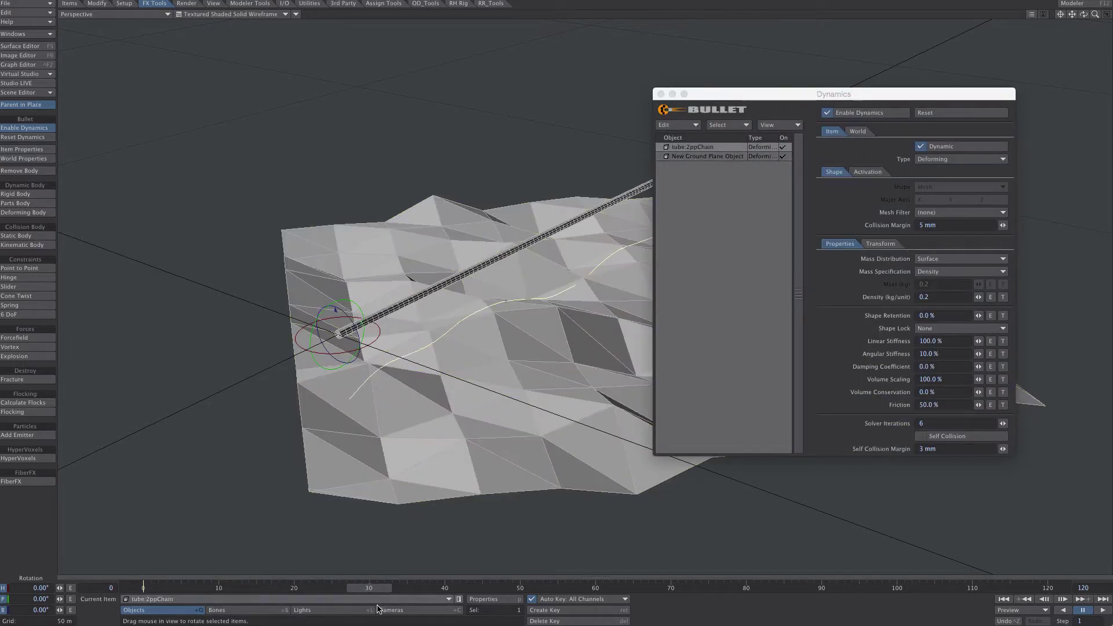
pyautogui.moveTo(369, 588); pyautogui.dragTo(557, 588)
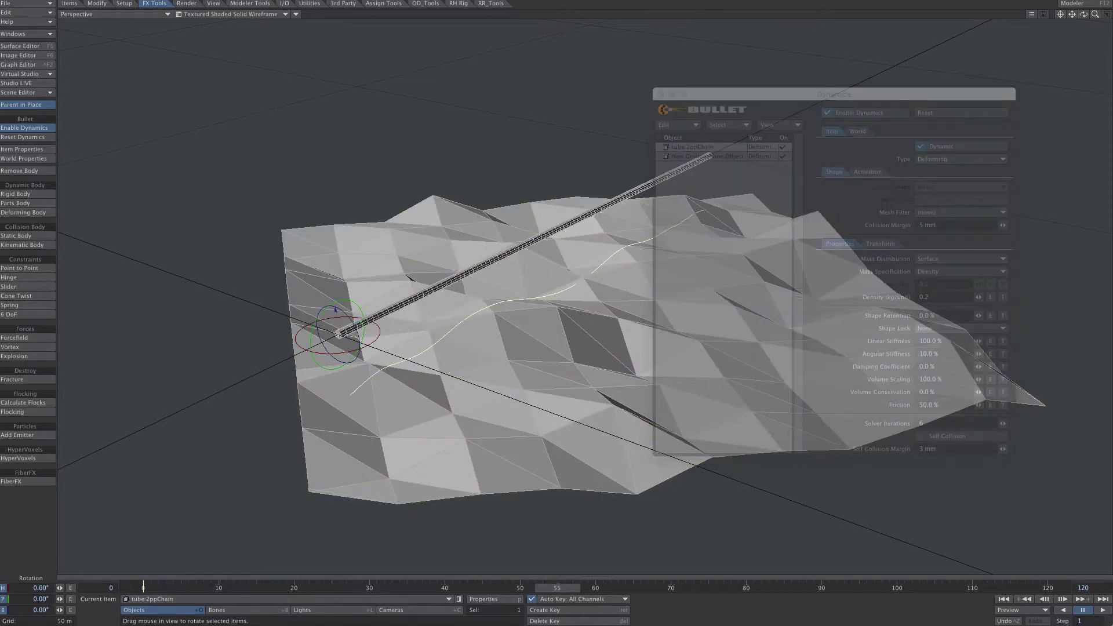
pyautogui.click(661, 94)
pyautogui.keyDown('alt'); pyautogui.moveTo(660, 127); pyautogui.dragTo(751, 162); pyautogui.keyUp('alt')
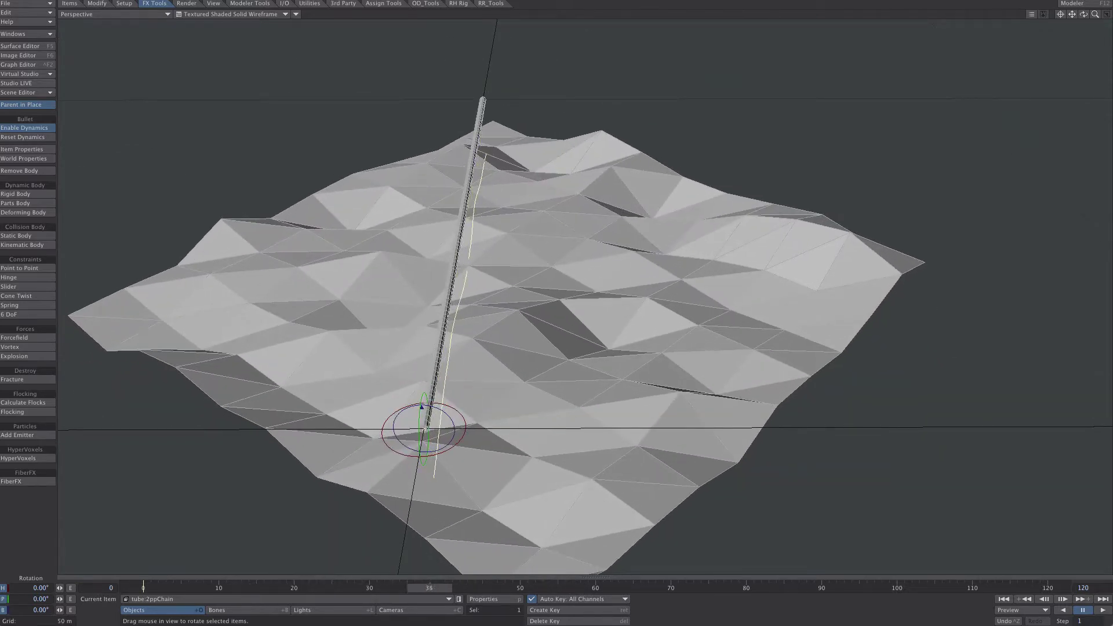
pyautogui.keyDown('alt'); pyautogui.moveTo(751, 162); pyautogui.dragTo(603, 168); pyautogui.keyUp('alt')
pyautogui.keyDown('alt'); pyautogui.moveTo(504, 360); pyautogui.dragTo(485, 450); pyautogui.keyUp('alt')
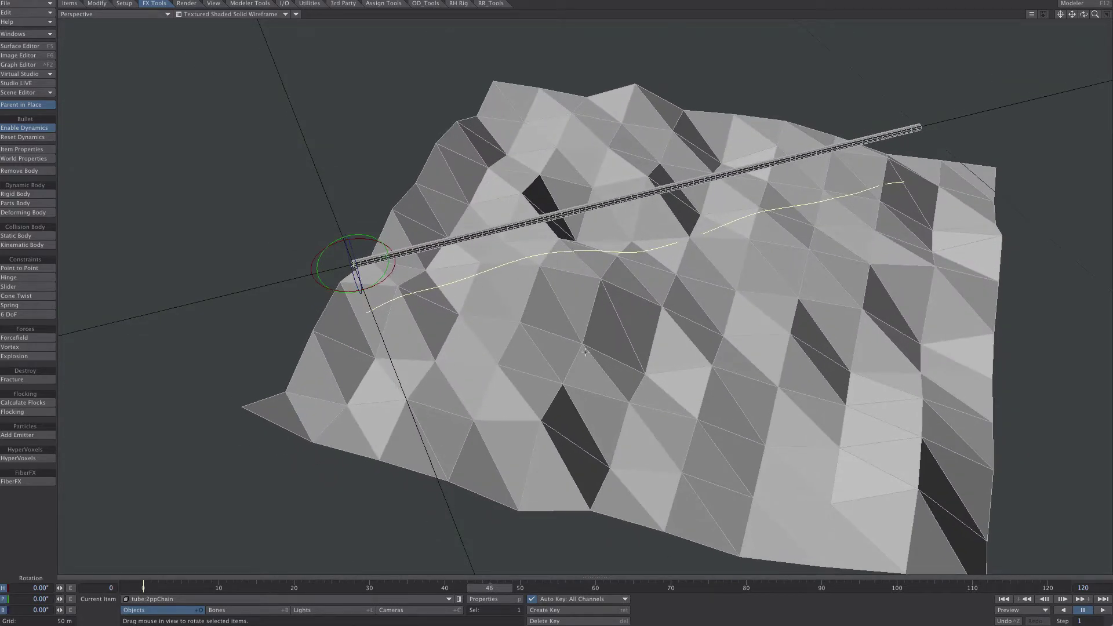
# - Save the chain's simulated shape at frame 46 as an endomorph named bend
pyautogui.click(24, 4)
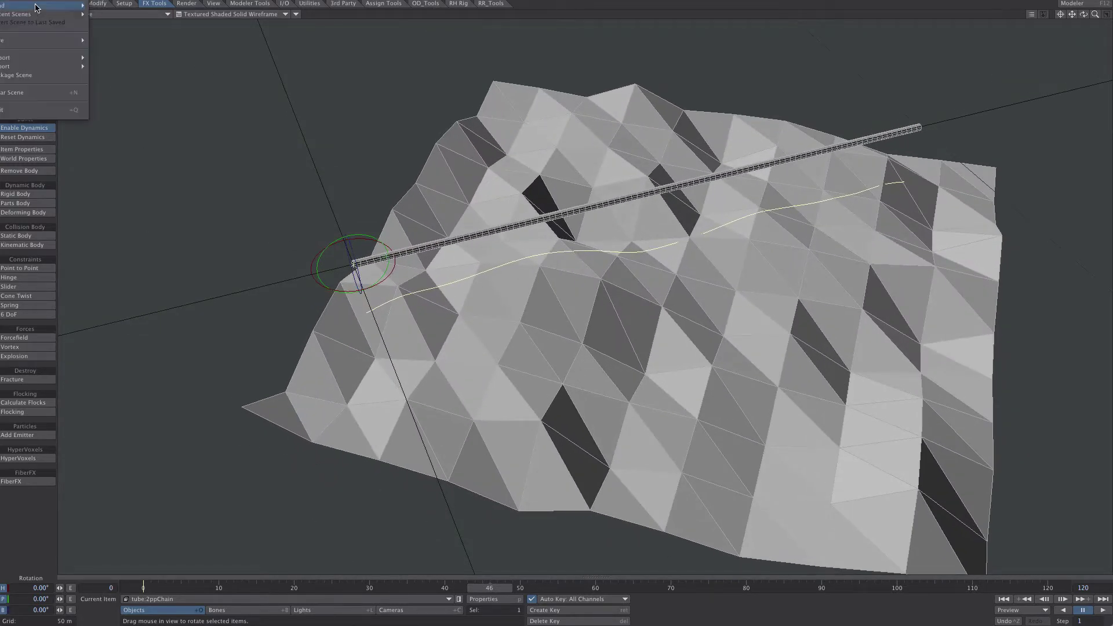
pyautogui.moveTo(67, 42)
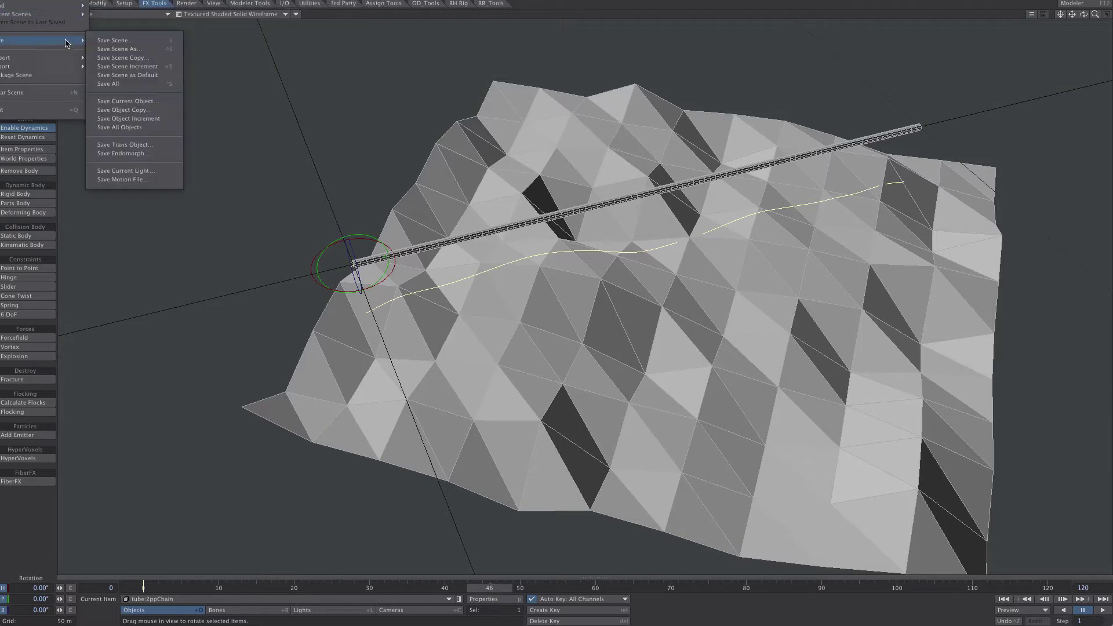
pyautogui.click(139, 153)
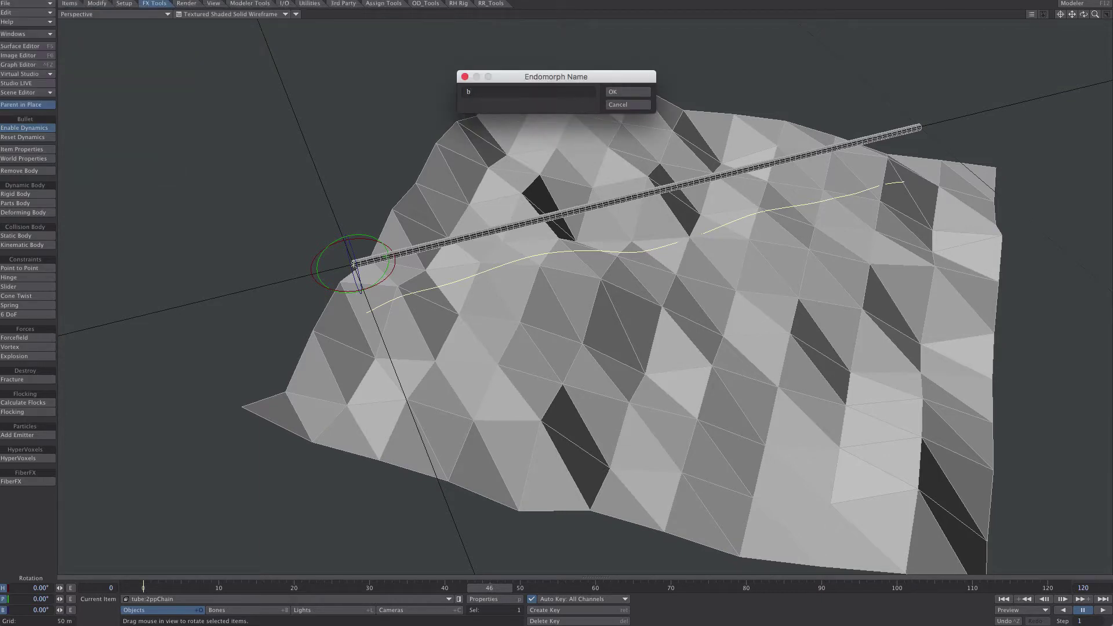
pyautogui.click(631, 94)
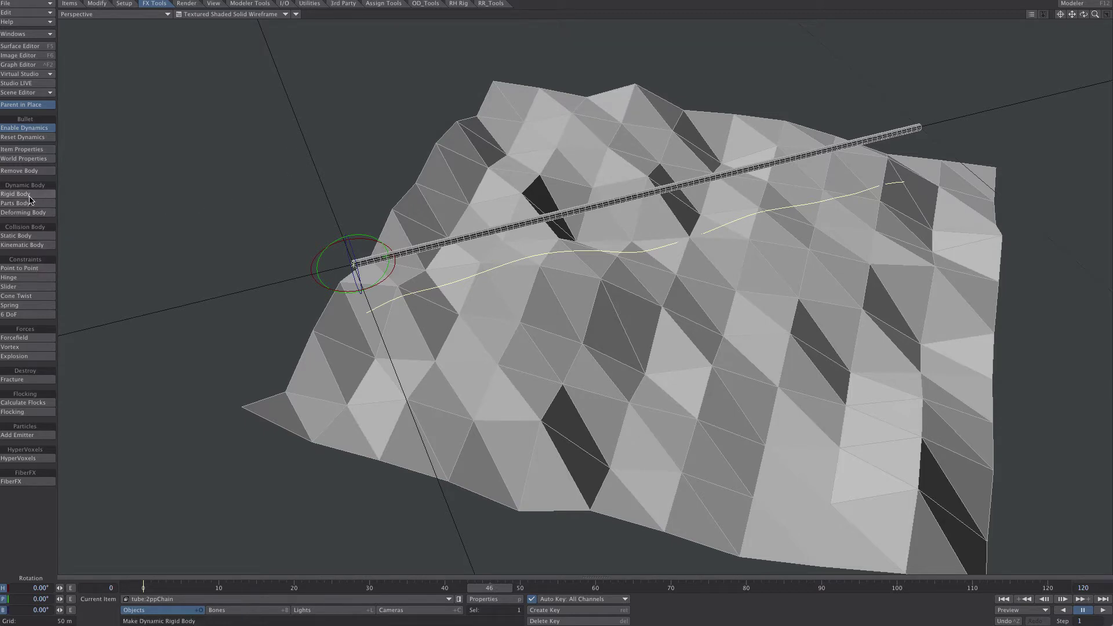
# - Remove all objects from the Bullet dynamics simulation and close the dynamics settings
pyautogui.click(33, 158)
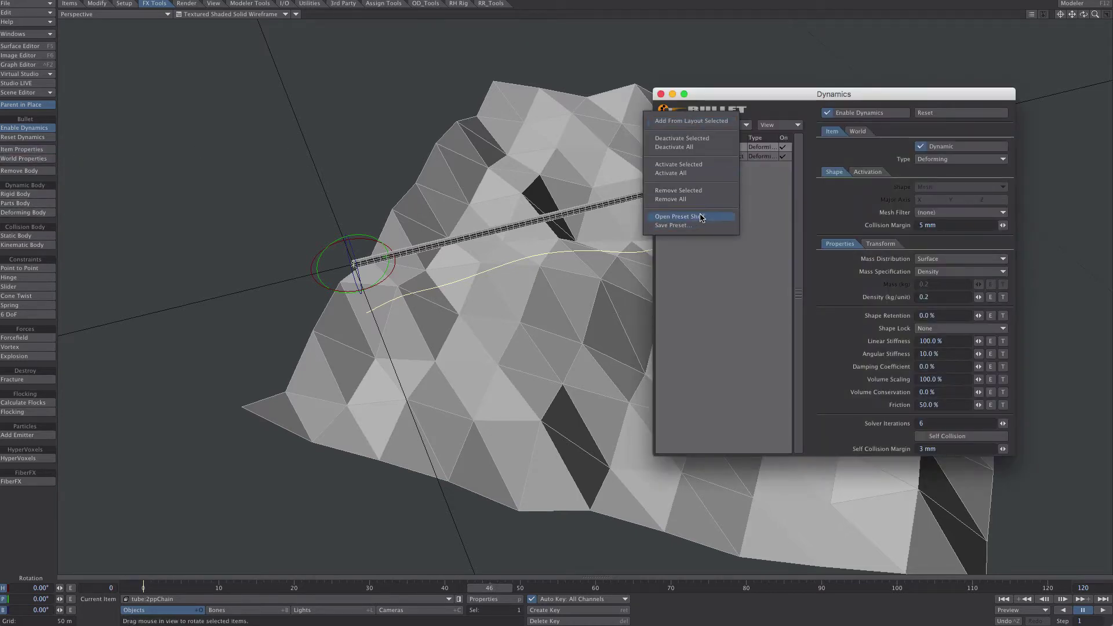
pyautogui.click(701, 199)
pyautogui.click(661, 94)
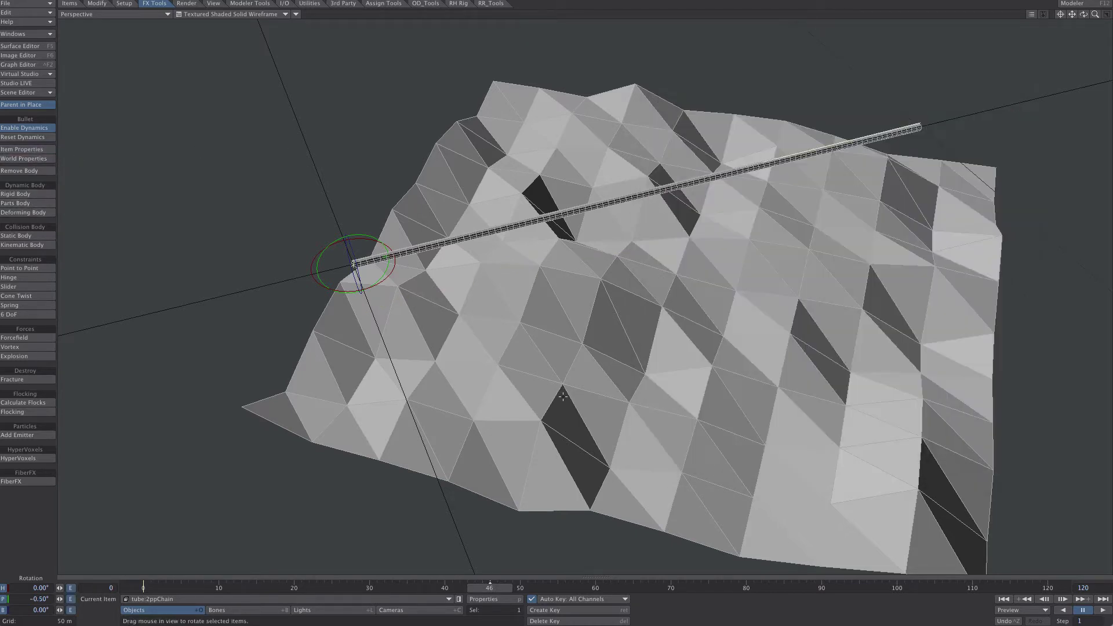
# - Delete the ground plane from the scene and return to frame 0 with the chain selected
pyautogui.click(566, 419)
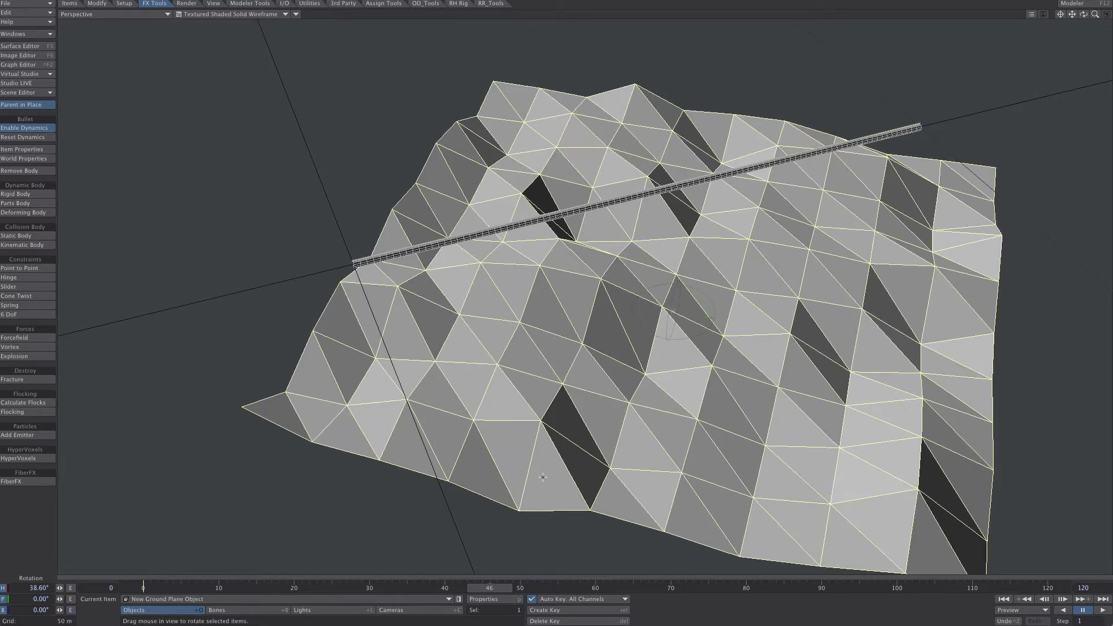
pyautogui.press('-')
pyautogui.press('Return')
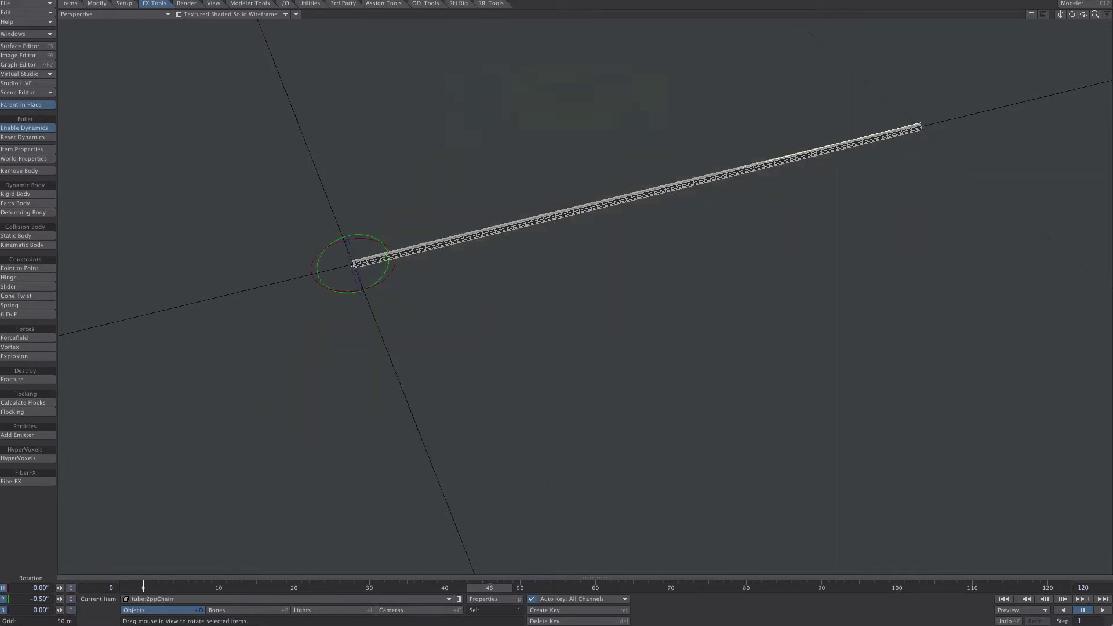
pyautogui.moveTo(502, 591); pyautogui.dragTo(429, 588)
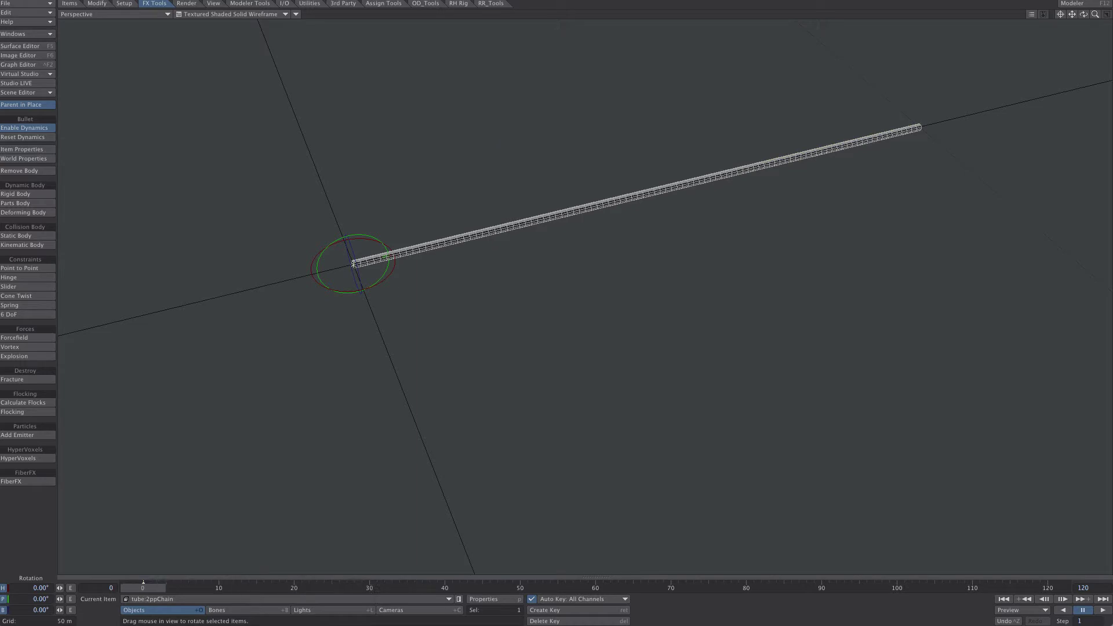
# - Save all objects in the scene and confirm the save
pyautogui.click(11, 3)
pyautogui.moveTo(29, 39)
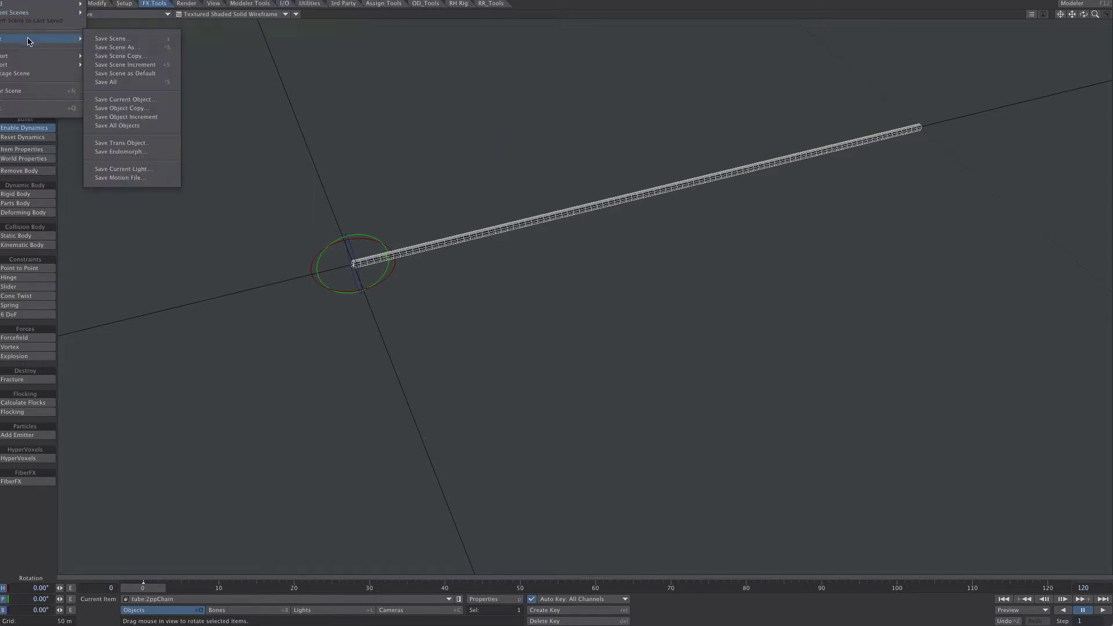
pyautogui.click(144, 125)
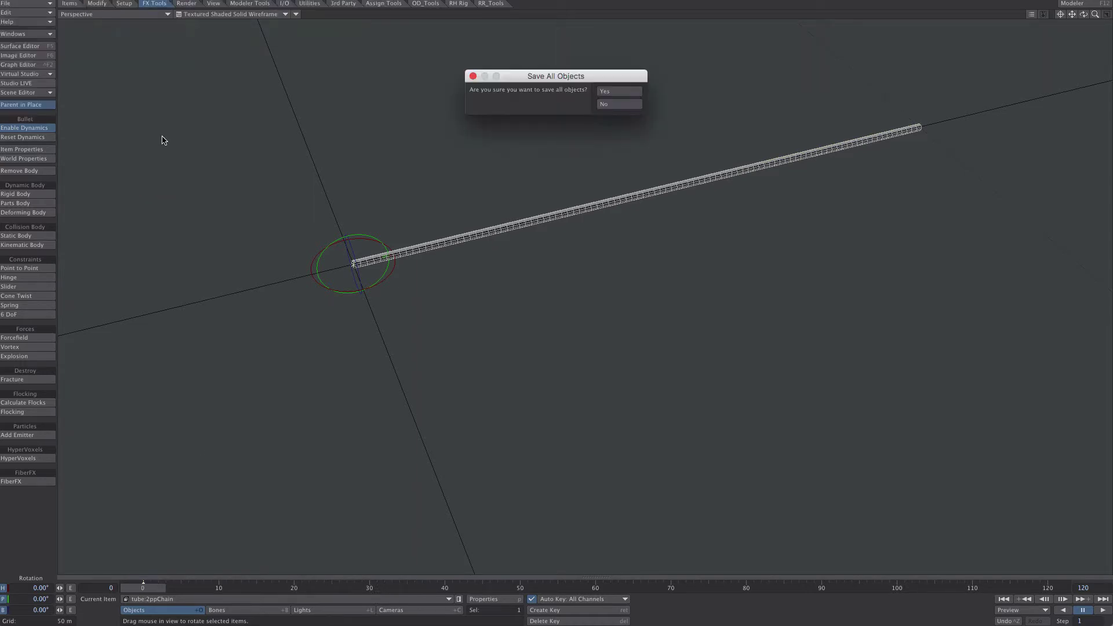
pyautogui.click(618, 91)
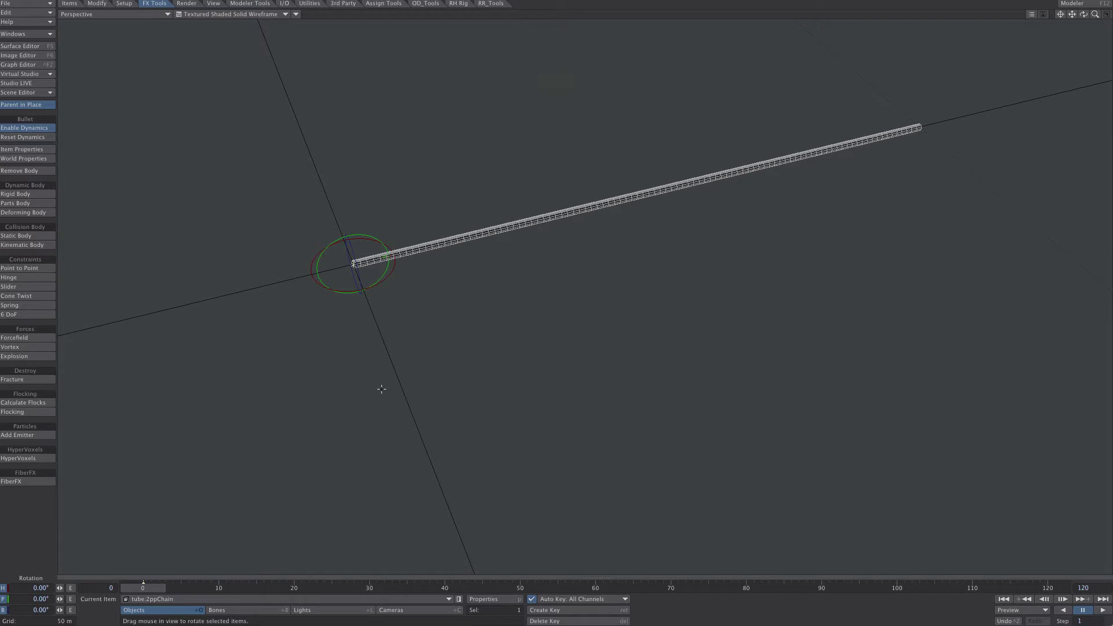
# - Add Morph Mixer to tube:2ppChain and set its bend morph to 100%
pyautogui.click(482, 603)
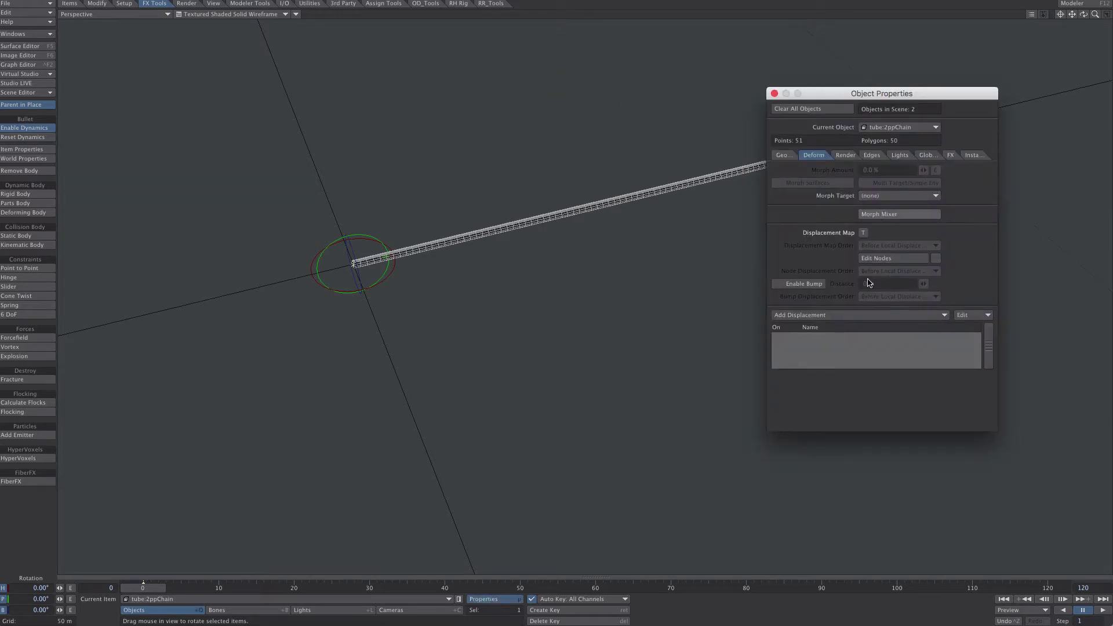
pyautogui.click(899, 214)
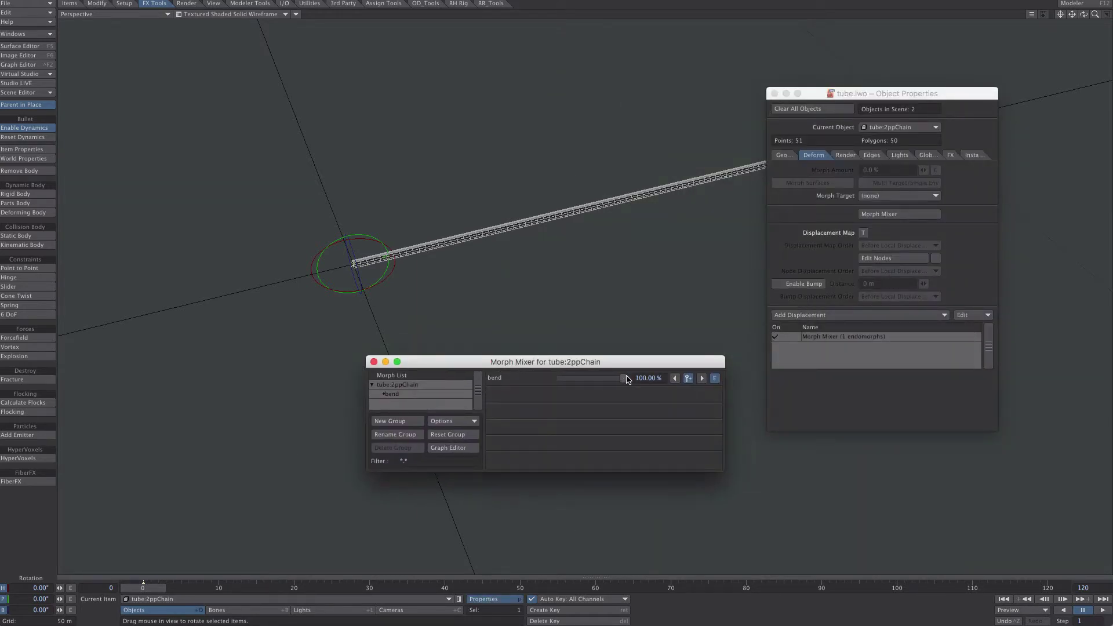
pyautogui.keyDown('alt'); pyautogui.moveTo(683, 246); pyautogui.dragTo(706, 245); pyautogui.keyUp('alt')
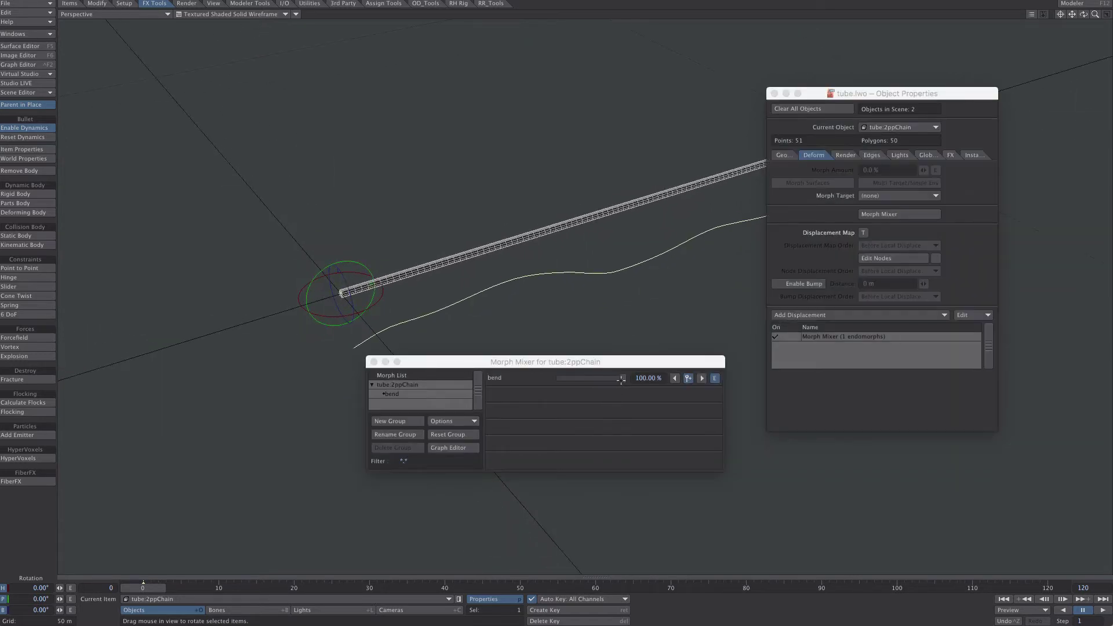
pyautogui.moveTo(623, 379); pyautogui.dragTo(610, 381)
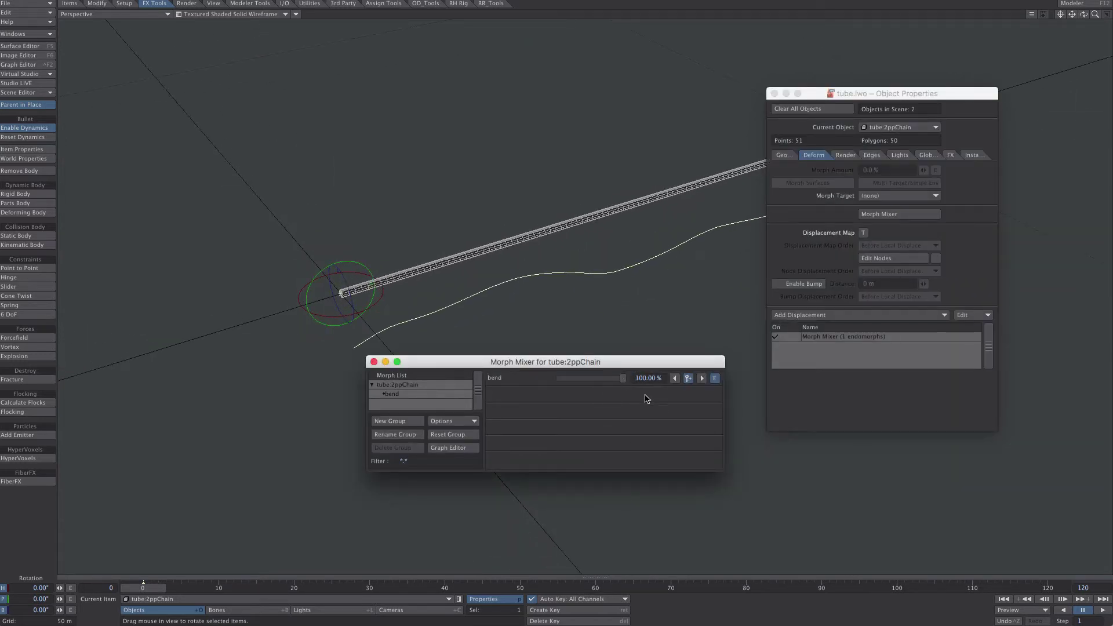
# - Remove the Morph Mixer displacement from tube:2ppChain and close its object properties
pyautogui.click(973, 315)
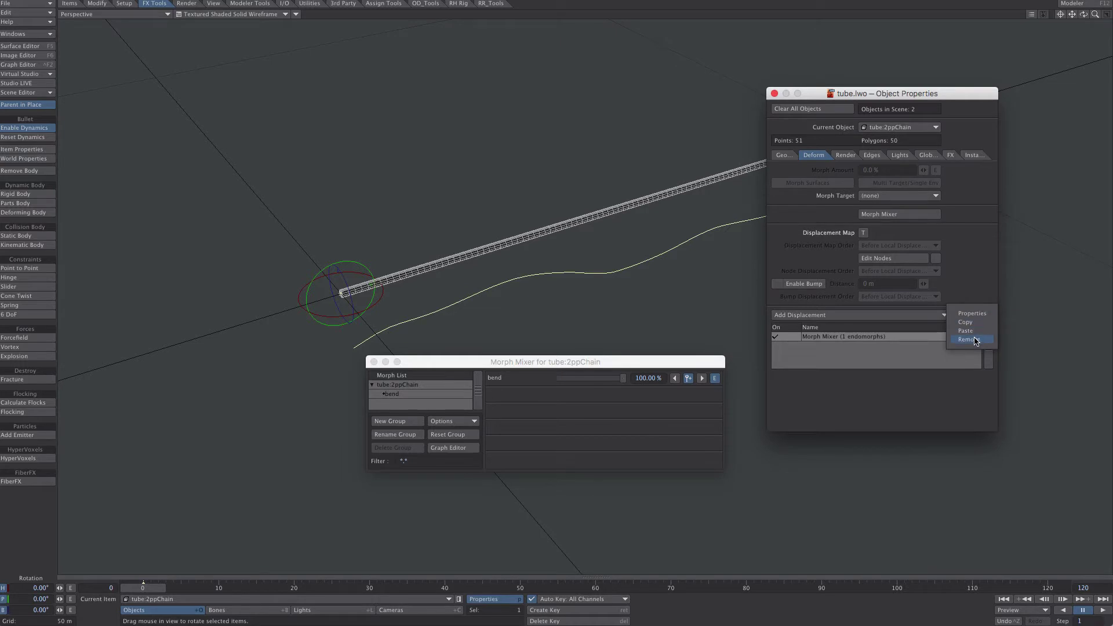
pyautogui.click(976, 340)
pyautogui.click(775, 93)
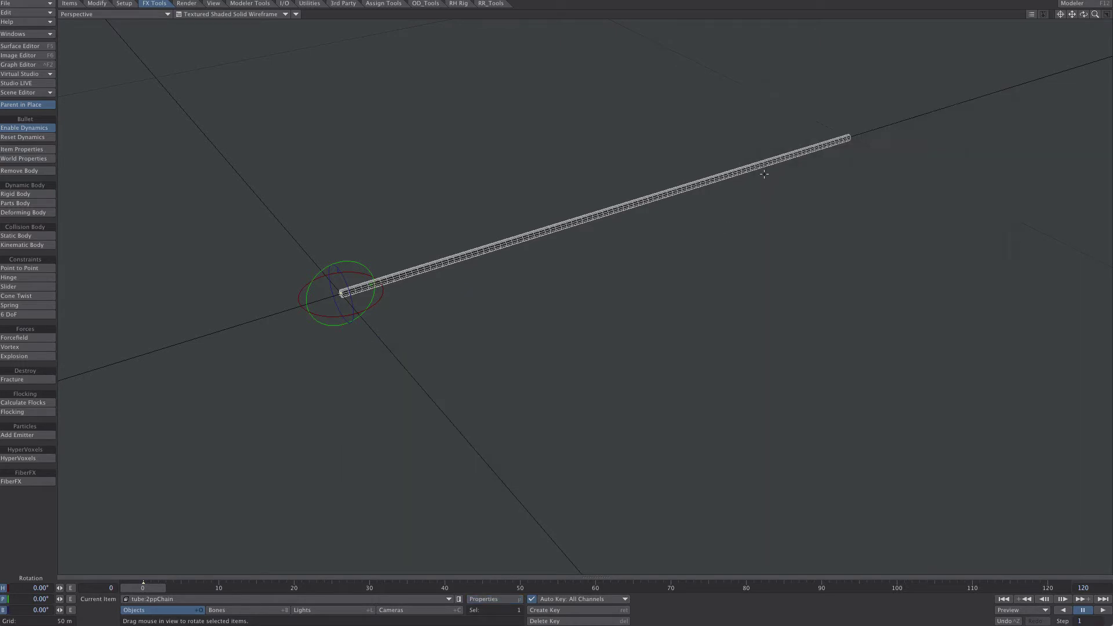
# - Select the tube:tube object and open its displacement nodes for editing, with the whole tube in view
pyautogui.click(335, 599)
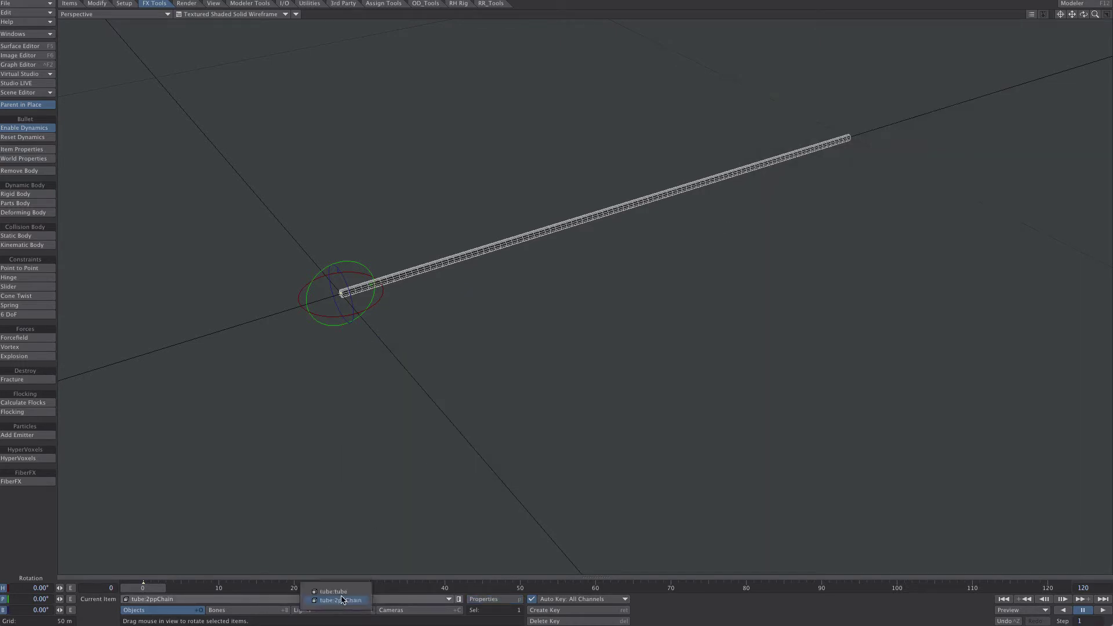
pyautogui.click(341, 605)
pyautogui.press('p')
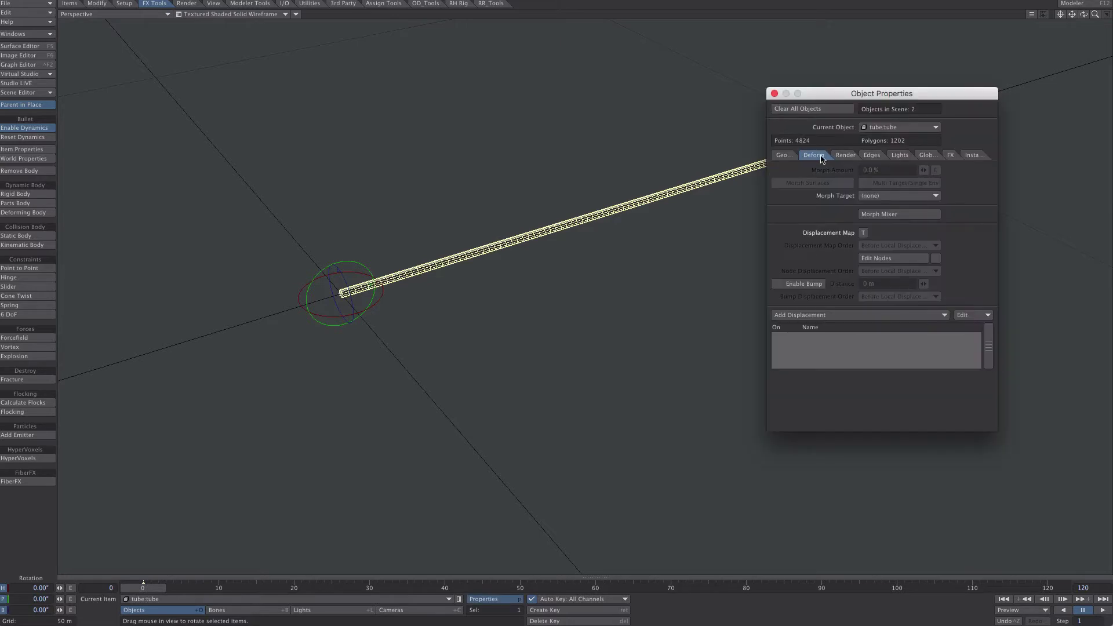
pyautogui.click(924, 260)
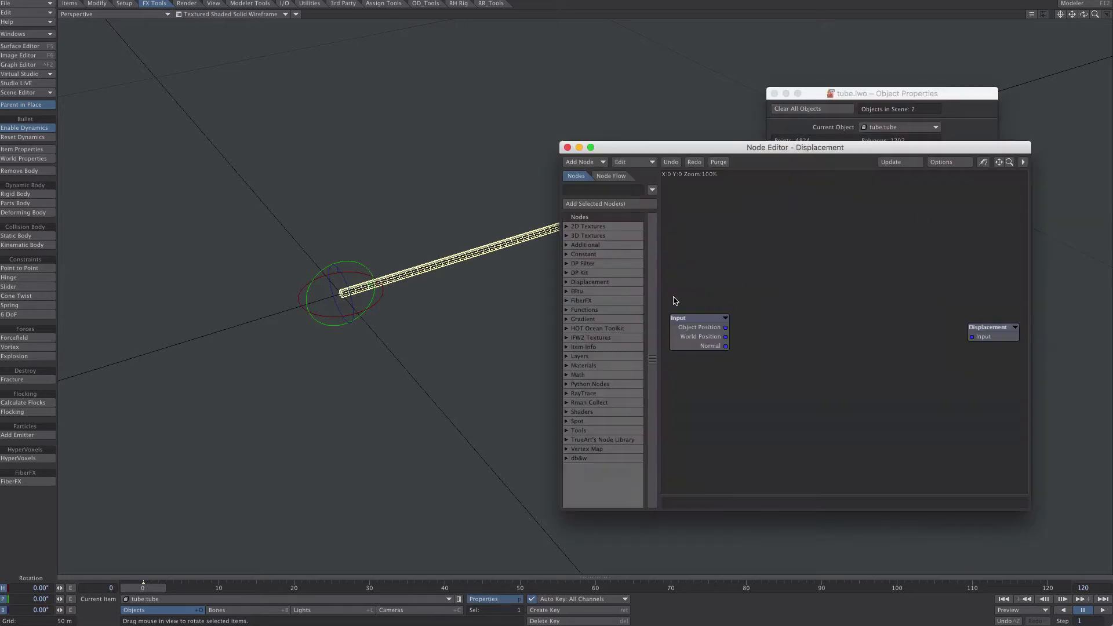
pyautogui.keyDown('alt'); pyautogui.keyDown('shift'); pyautogui.moveTo(504, 287); pyautogui.dragTo(356, 258); pyautogui.keyUp('shift'); pyautogui.keyUp('alt')
pyautogui.keyDown('ctrl'); pyautogui.keyDown('alt'); pyautogui.moveTo(356, 258); pyautogui.dragTo(360, 280); pyautogui.keyUp('alt'); pyautogui.keyUp('ctrl')
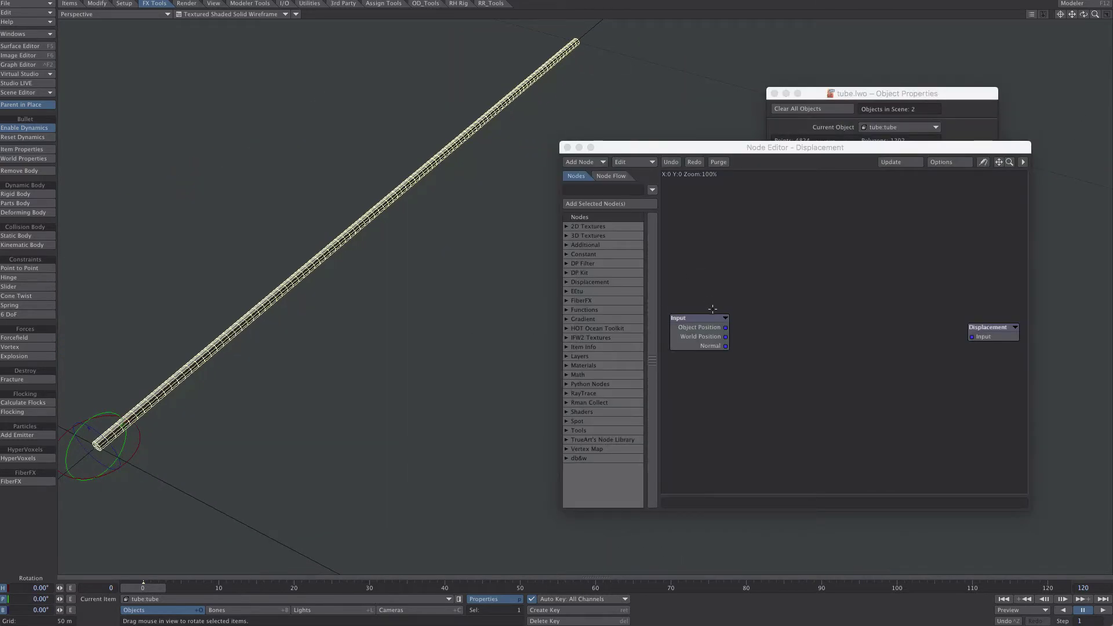
# - Add a vector Scale node from the Math group and arrange it between the Input and Displacement nodes
pyautogui.click(602, 189)
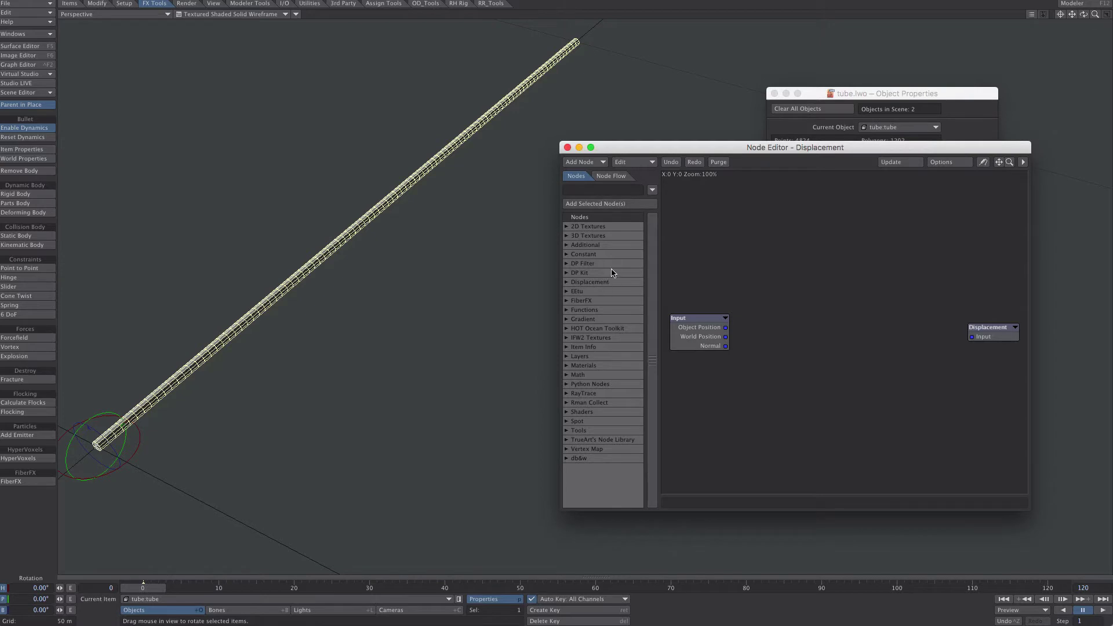
pyautogui.write('scale')
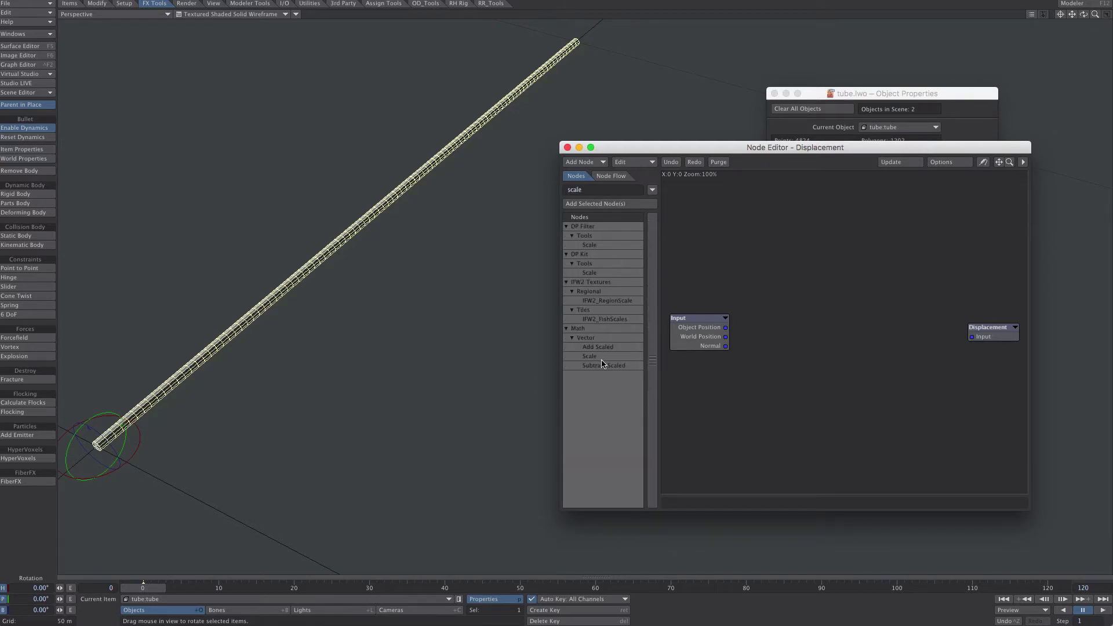
pyautogui.doubleClick(596, 357)
pyautogui.moveTo(846, 322); pyautogui.dragTo(872, 312)
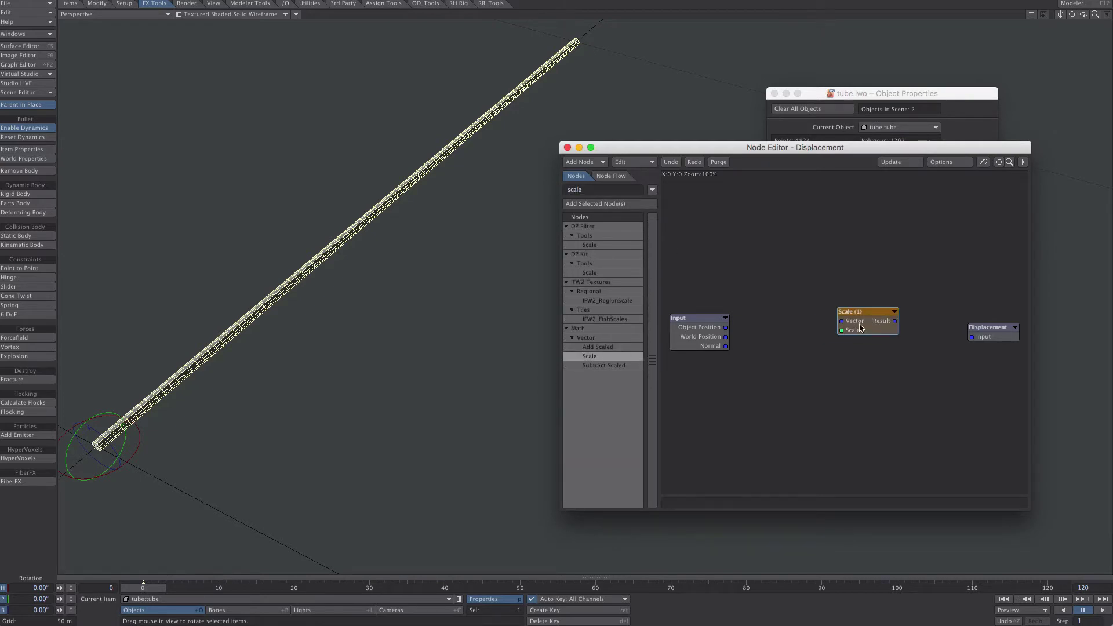
pyautogui.moveTo(718, 342); pyautogui.dragTo(764, 281)
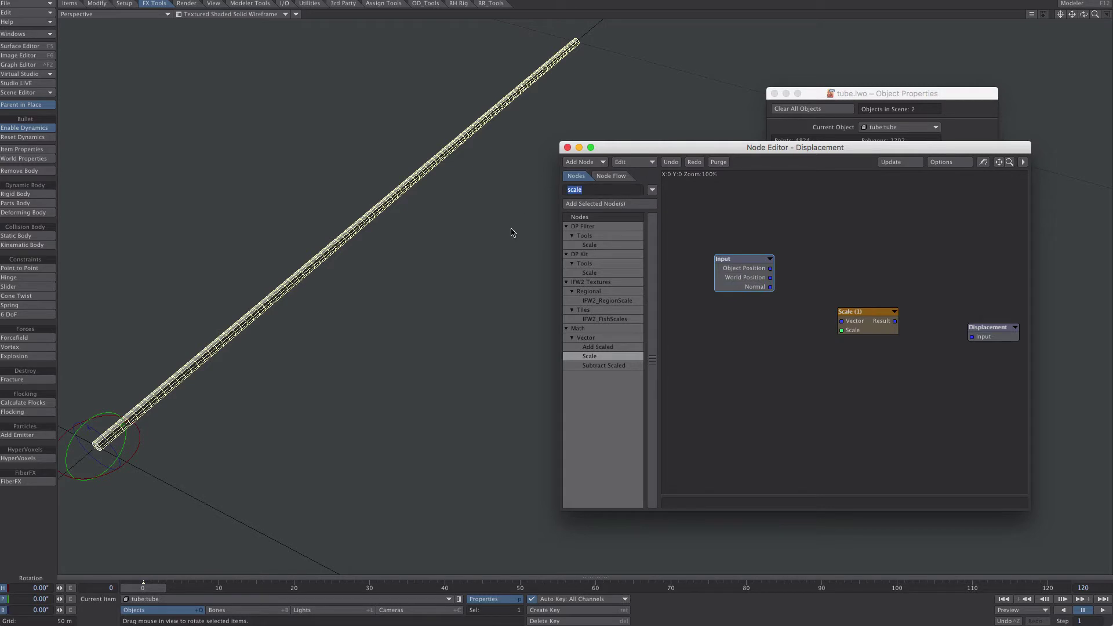
# - Add a 3D Turbulence node, scale the Normal vector by its Color, and feed the scaled result into Displacement
pyautogui.write('turb')
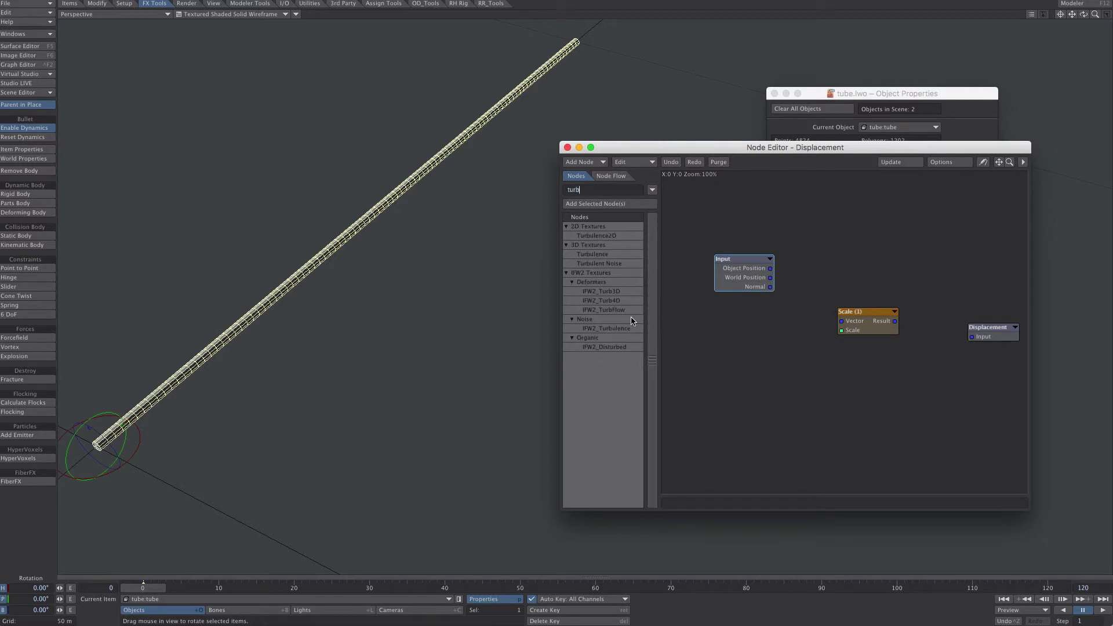
pyautogui.doubleClick(604, 257)
pyautogui.moveTo(846, 301); pyautogui.dragTo(736, 390)
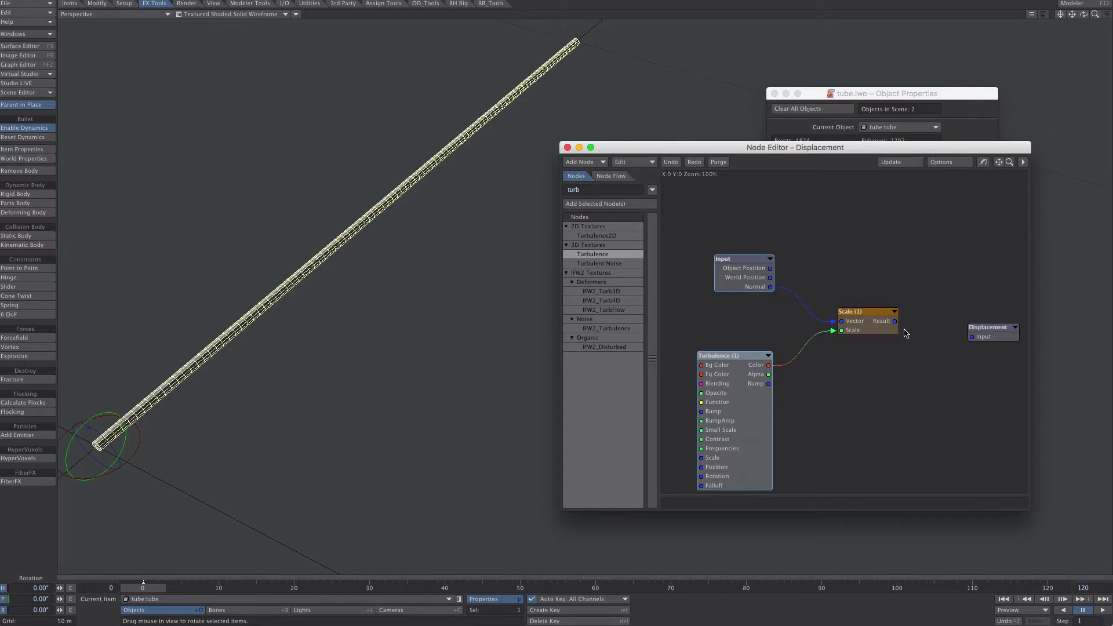
pyautogui.moveTo(895, 320); pyautogui.dragTo(972, 337)
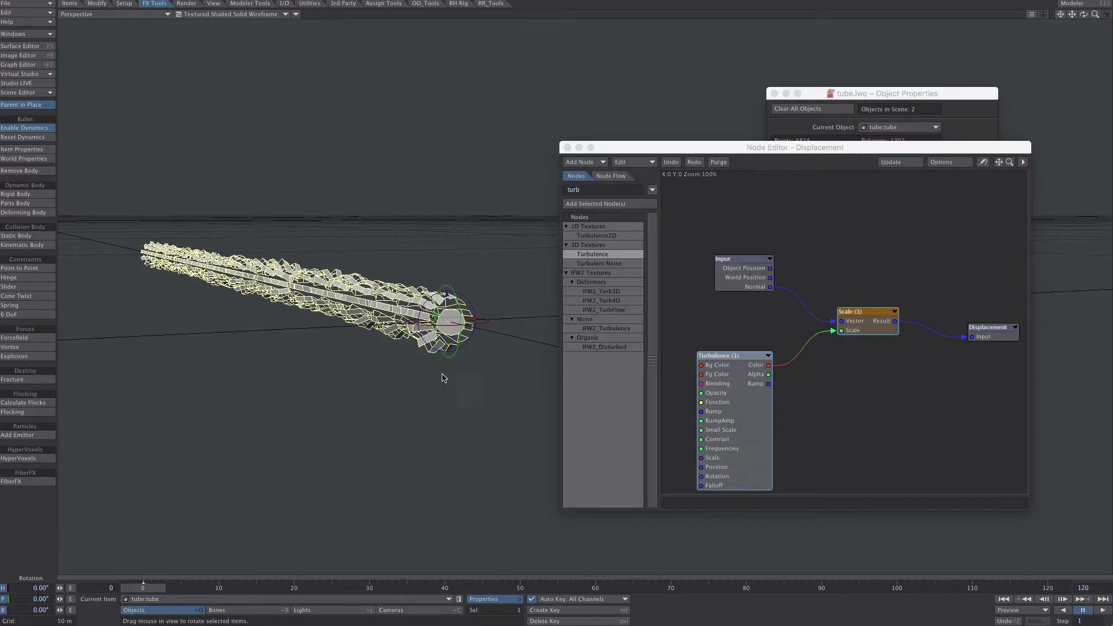
pyautogui.press('d')
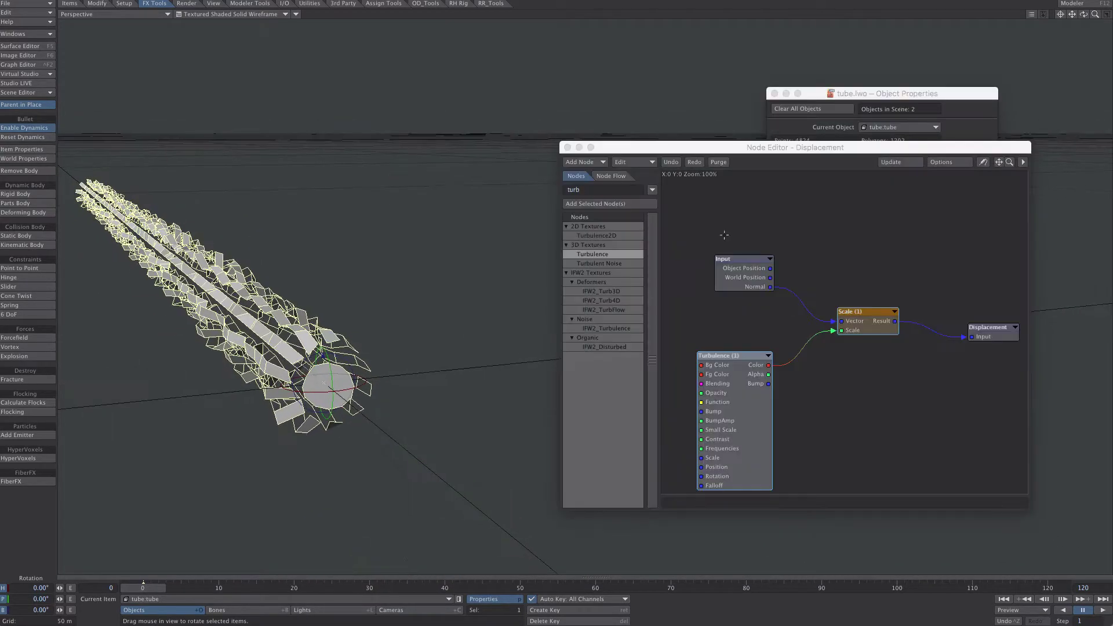
# - Add a Part Move node, routing the Scale result into its Move input and its Delta output into Displacement
pyautogui.doubleClick(603, 191)
pyautogui.write('part')
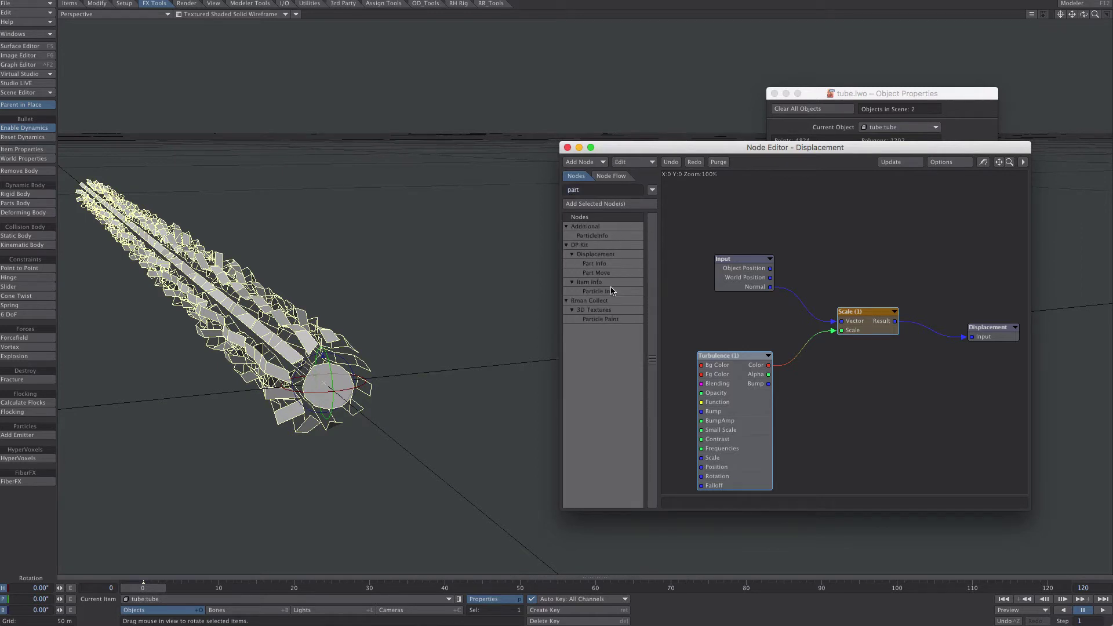
pyautogui.doubleClick(608, 273)
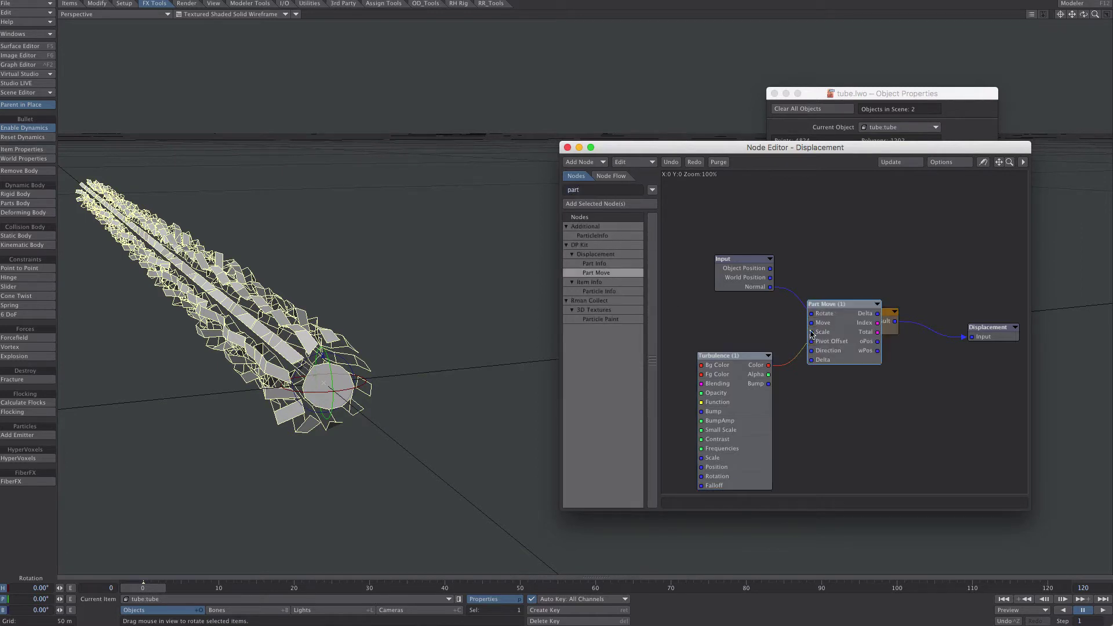
pyautogui.moveTo(811, 335); pyautogui.dragTo(891, 242)
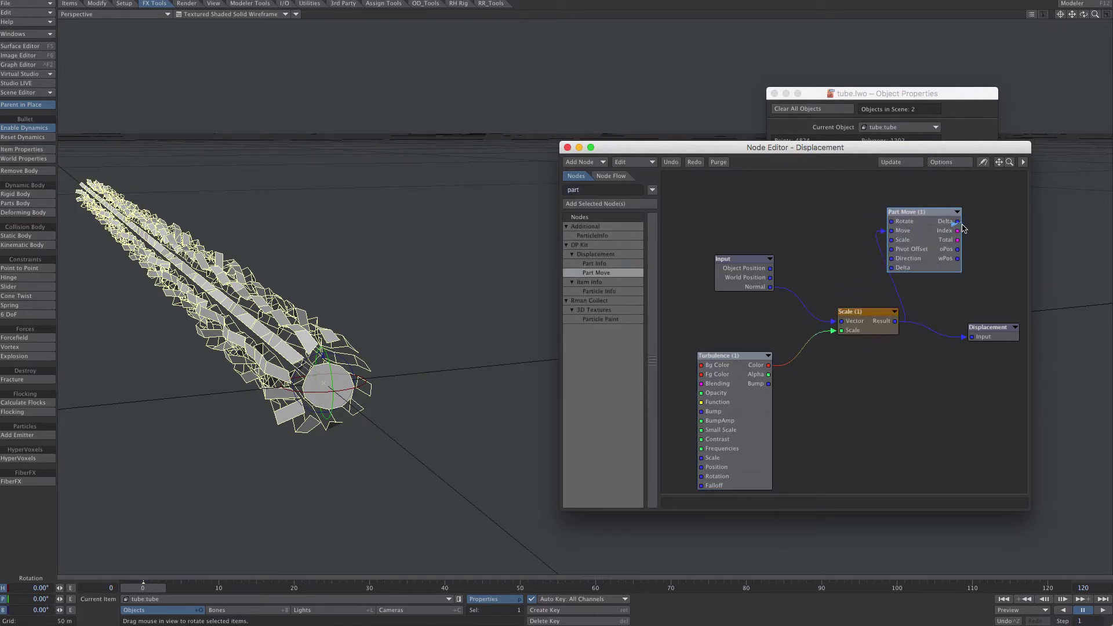
pyautogui.moveTo(977, 336); pyautogui.dragTo(976, 337)
pyautogui.keyDown('alt'); pyautogui.moveTo(382, 346); pyautogui.dragTo(457, 353); pyautogui.keyUp('alt')
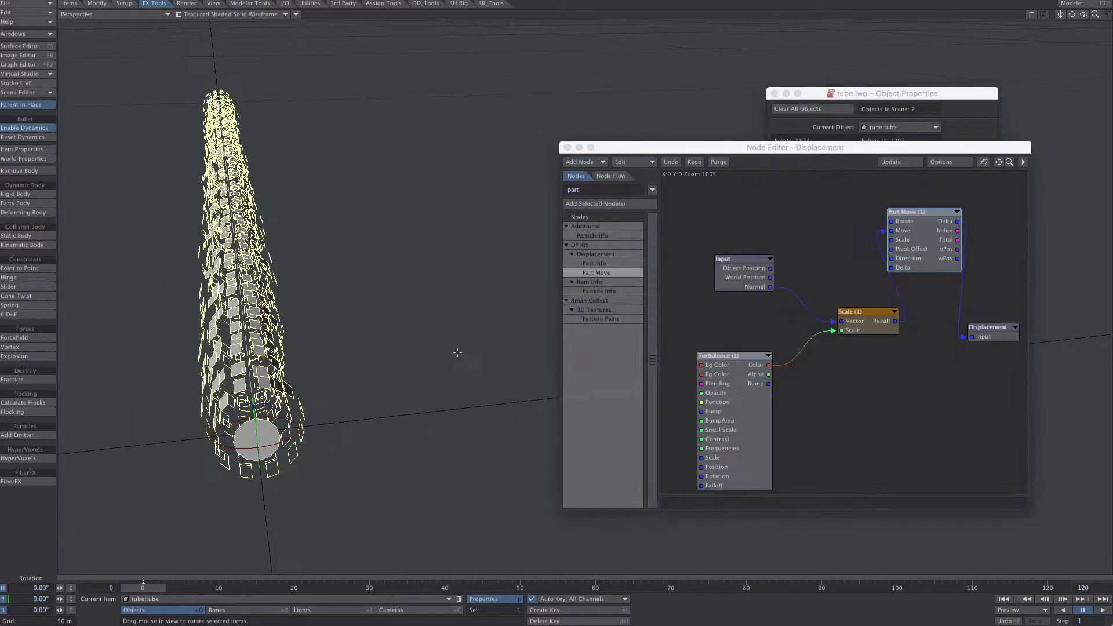
# - Envelope the turbulence position, apply the expression Value*Time to the Z channel, raise its first key and play the animation
pyautogui.doubleClick(733, 403)
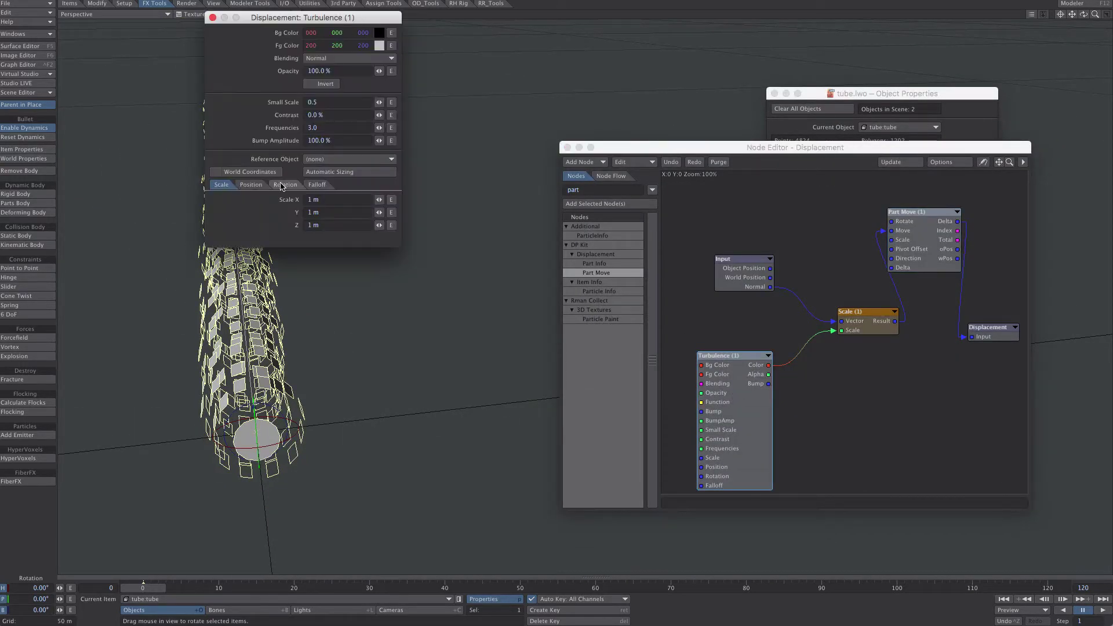
pyautogui.click(391, 225)
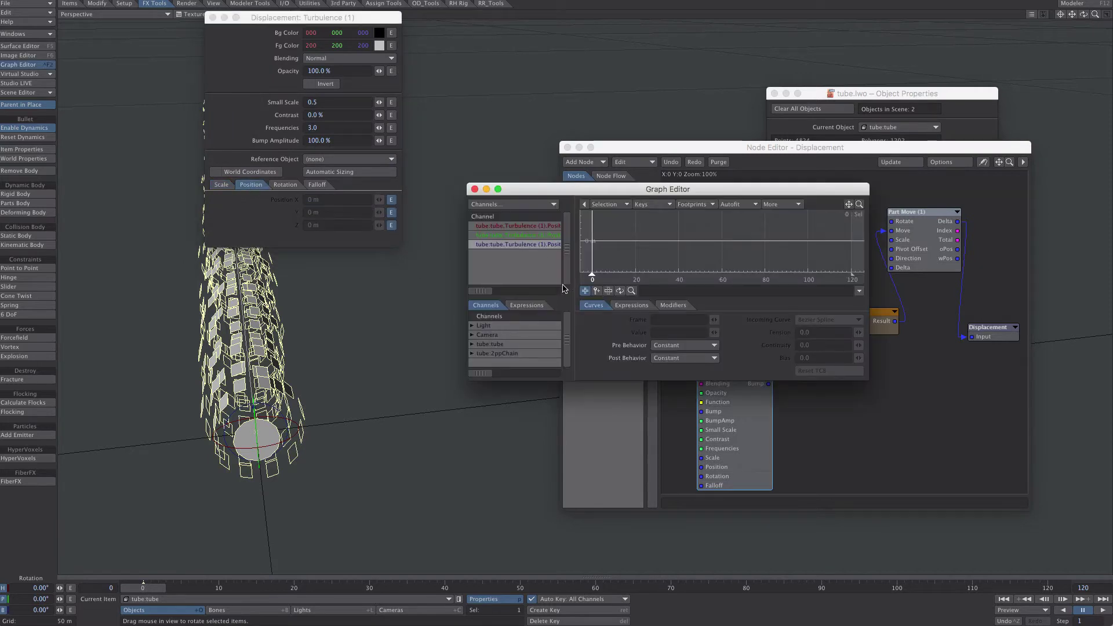
pyautogui.click(631, 305)
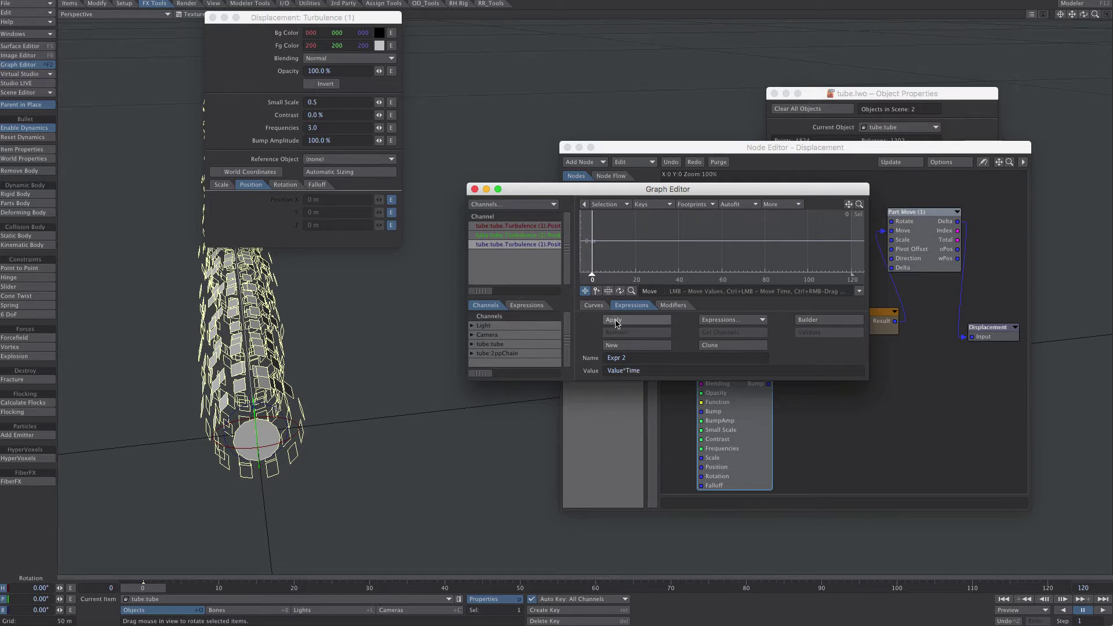
pyautogui.moveTo(593, 240); pyautogui.dragTo(593, 230)
pyautogui.click(1103, 613)
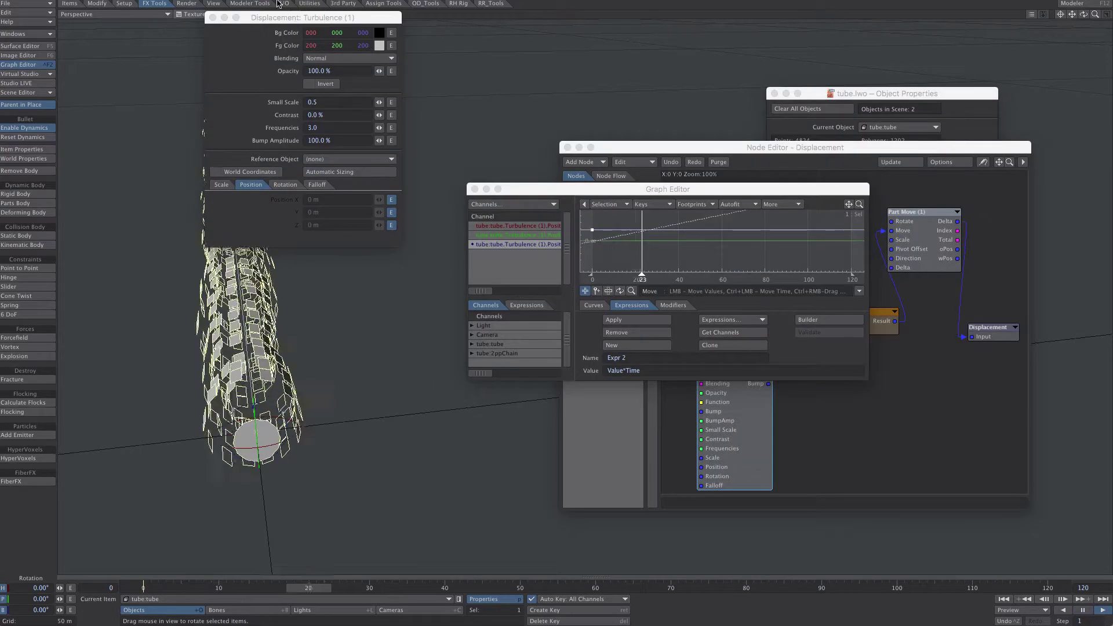
# - Set the turbulence foreground color to 255, 255, 255 and its frequencies to 1.0, moving the windows clear of the tube
pyautogui.moveTo(282, 19)
pyautogui.mouseDown()
pyautogui.moveTo(446, 182)
pyautogui.moveTo(440, 313)
pyautogui.mouseUp()
pyautogui.moveTo(586, 189); pyautogui.dragTo(665, 106)
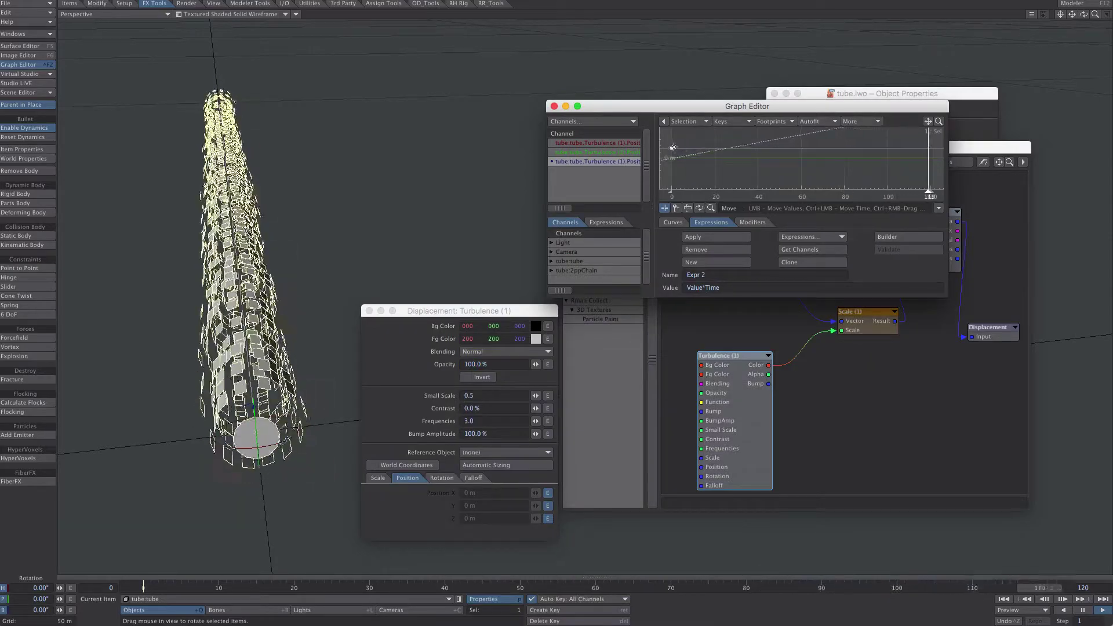
pyautogui.moveTo(536, 340); pyautogui.dragTo(763, 288)
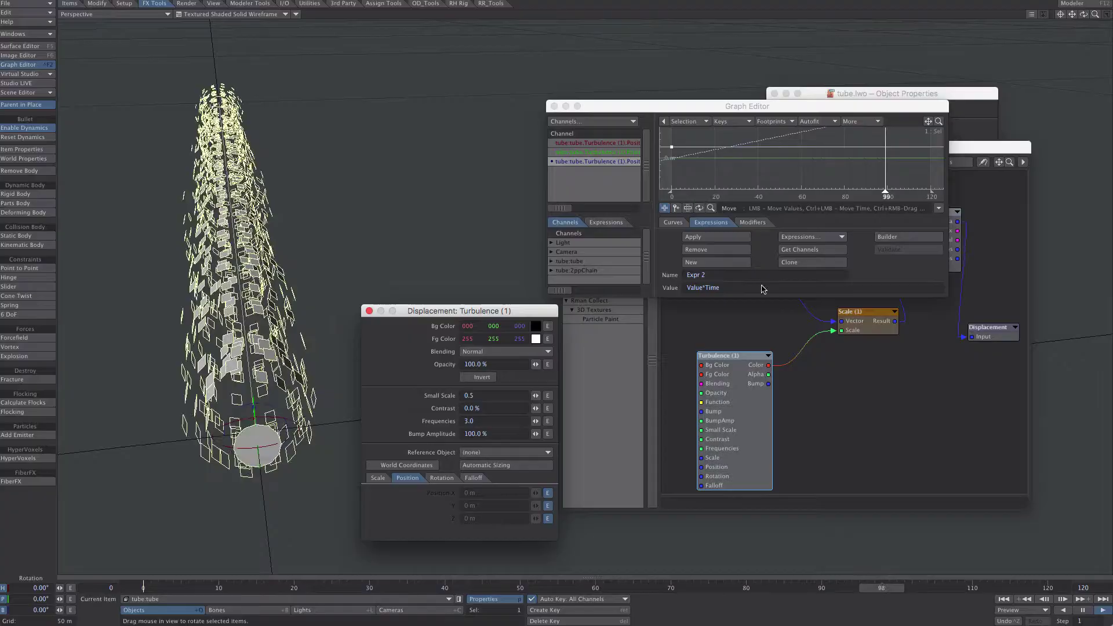
pyautogui.doubleClick(473, 421)
pyautogui.write('1')
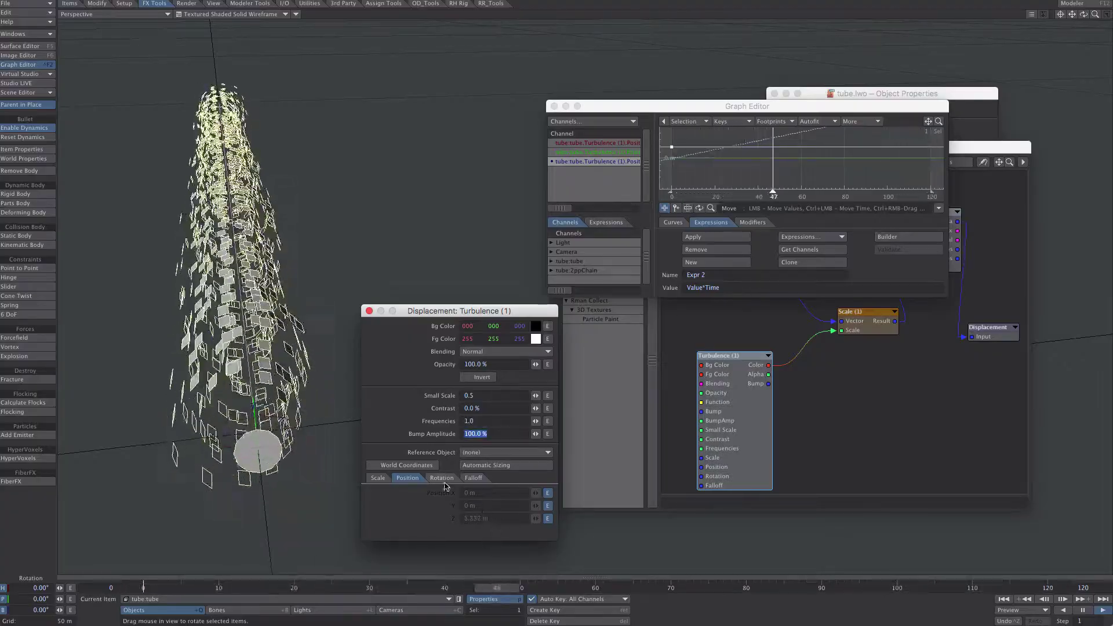
# - Set the turbulence texture scale to 5 m on X, Y and Z
pyautogui.click(378, 478)
pyautogui.moveTo(324, 435)
pyautogui.keyDown('alt'); pyautogui.mouseDown()
pyautogui.moveTo(327, 426)
pyautogui.moveTo(334, 455)
pyautogui.mouseUp(); pyautogui.keyUp('alt')
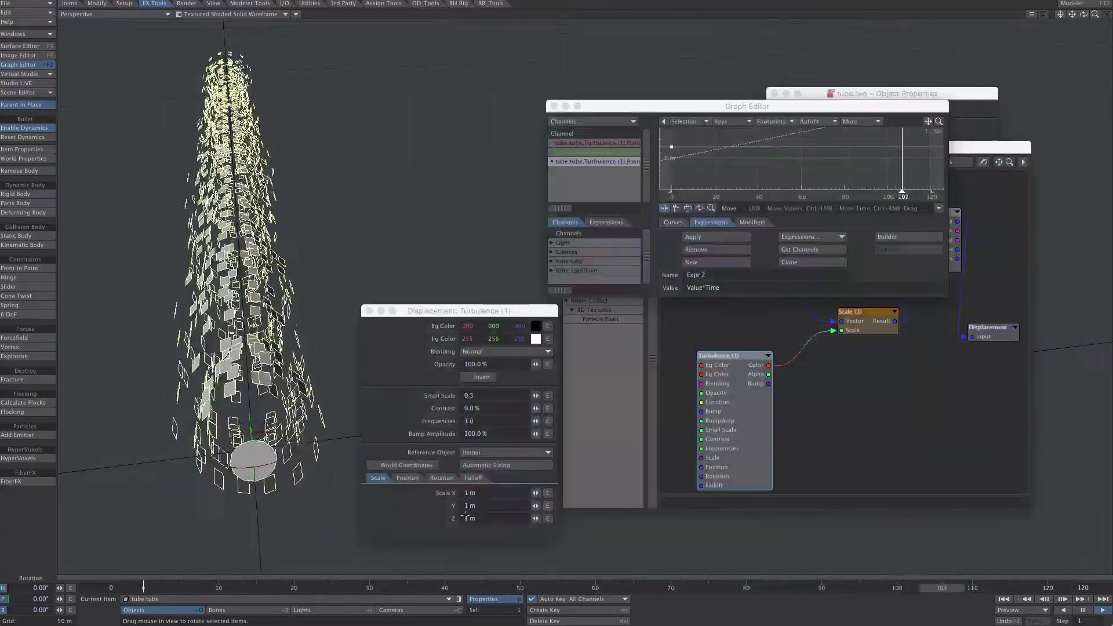
pyautogui.doubleClick(469, 493)
pyautogui.write('5')
pyautogui.press('Return')
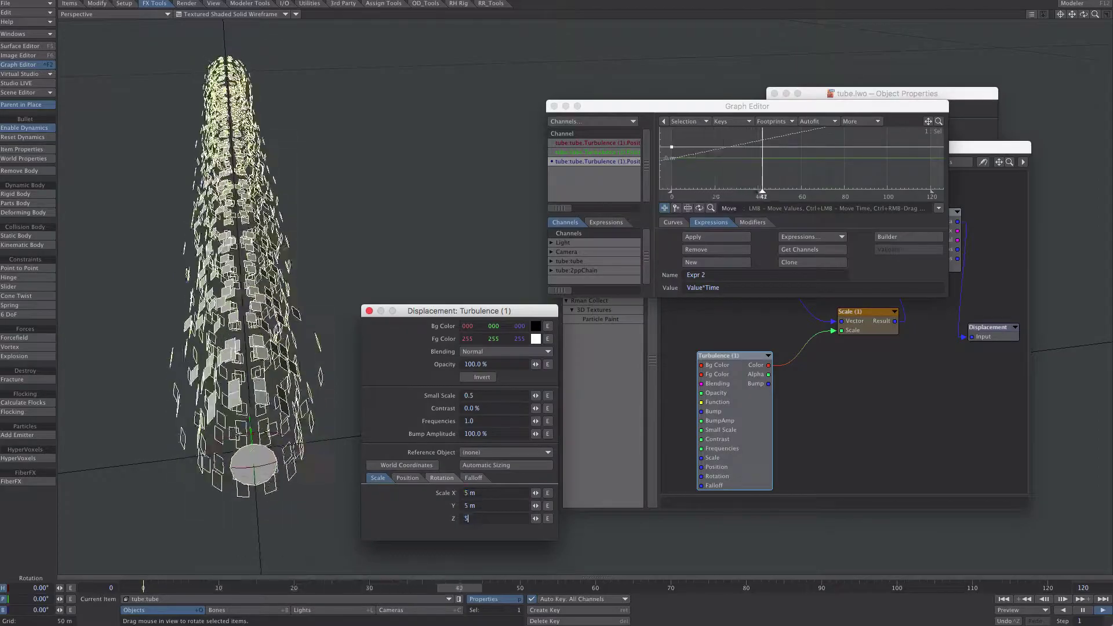
# - Raise the turbulence Z position key to about 9 m and set the contrast to 20%
pyautogui.moveTo(673, 147); pyautogui.dragTo(675, 122)
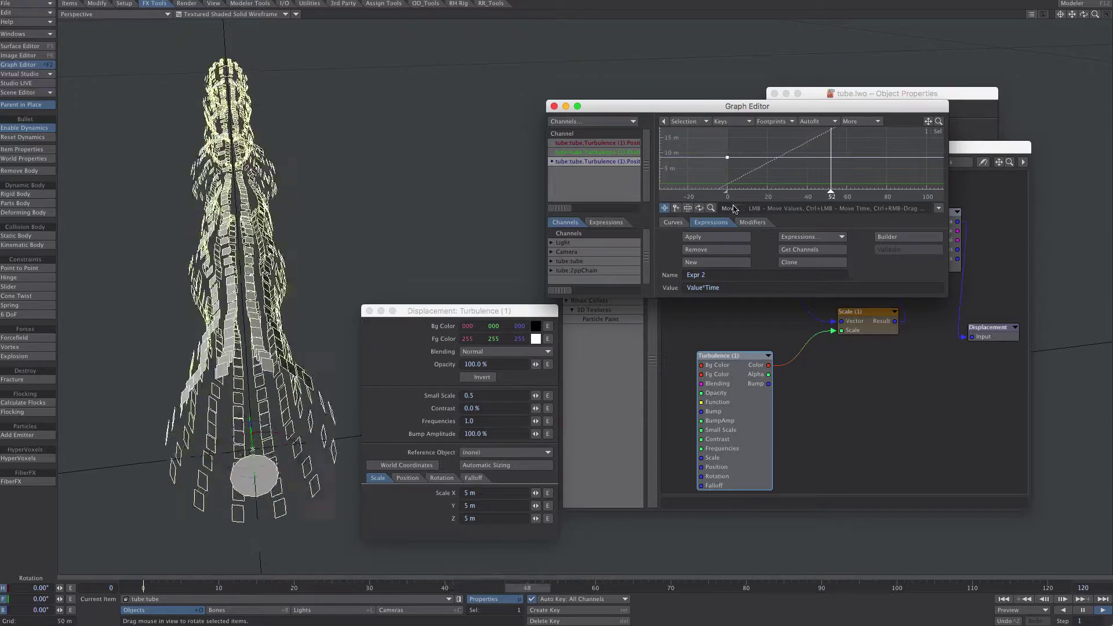
pyautogui.click(472, 408)
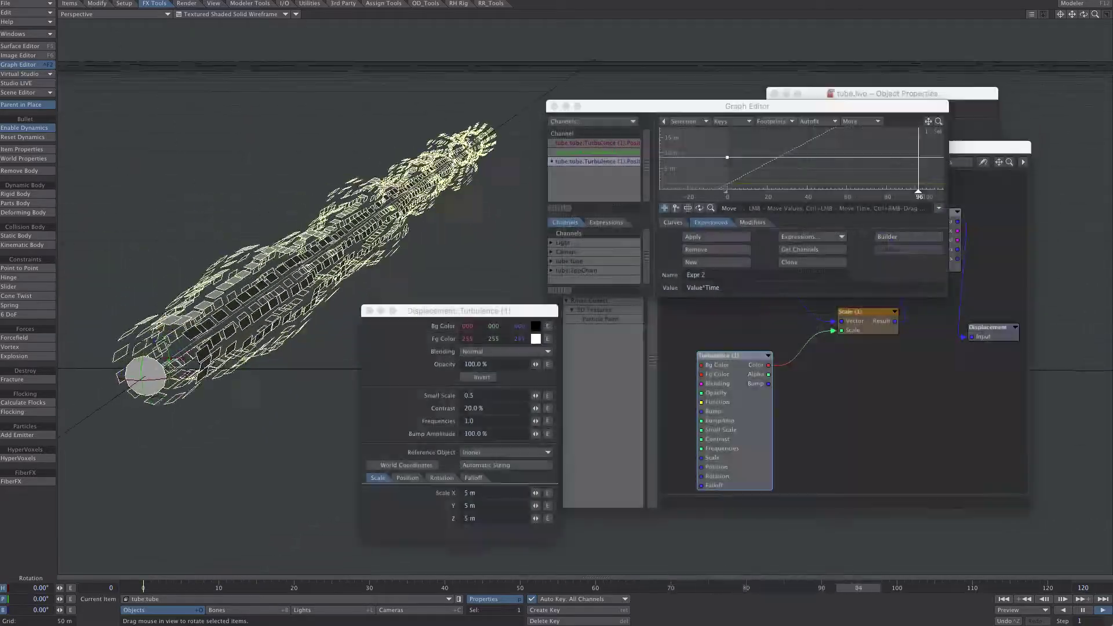
# - Close the turbulence, graph and node editing windows, then stop playback at frame 0 with the tube's node displacement turned off
pyautogui.click(369, 311)
pyautogui.click(554, 106)
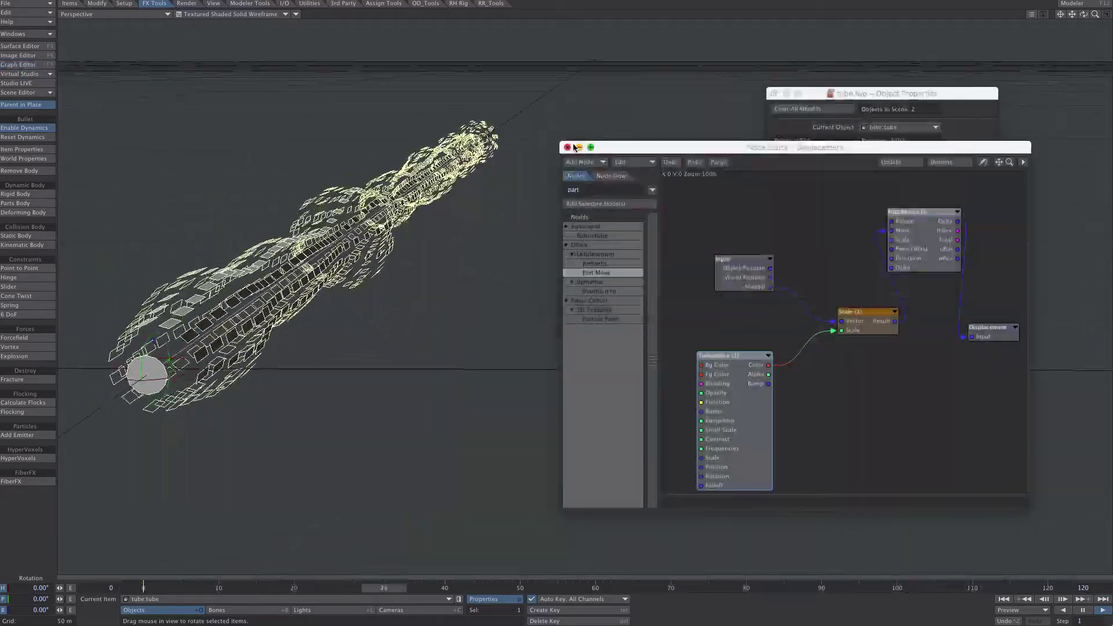
pyautogui.click(565, 146)
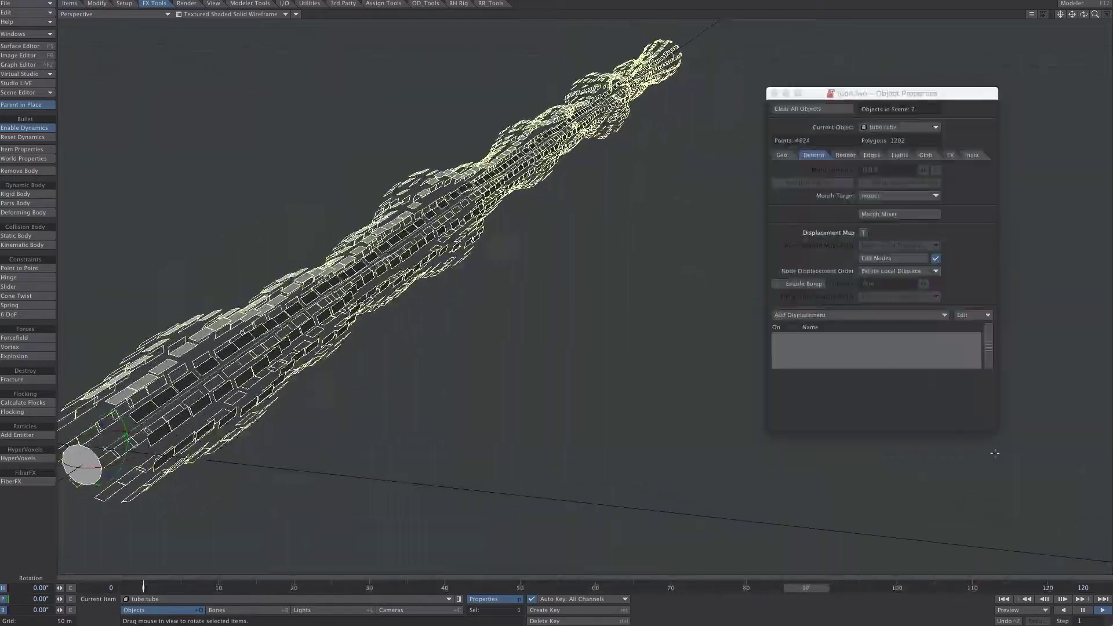
pyautogui.click(1080, 610)
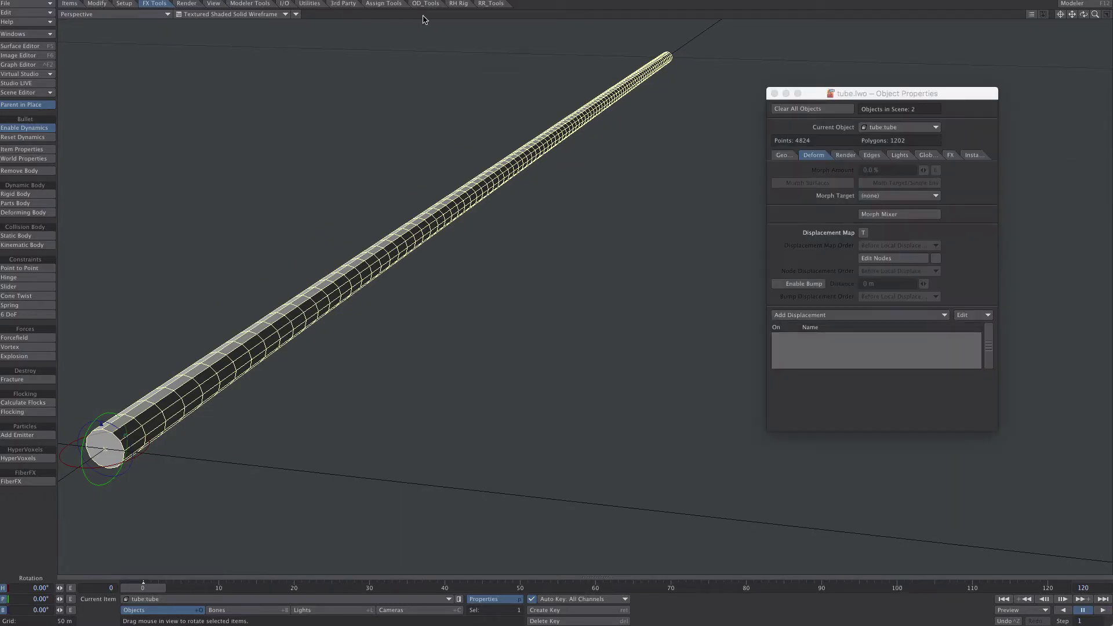
# - Add a CageDeform cage to tube:tube with tube:2ppChain as its reference object
pyautogui.click(342, 3)
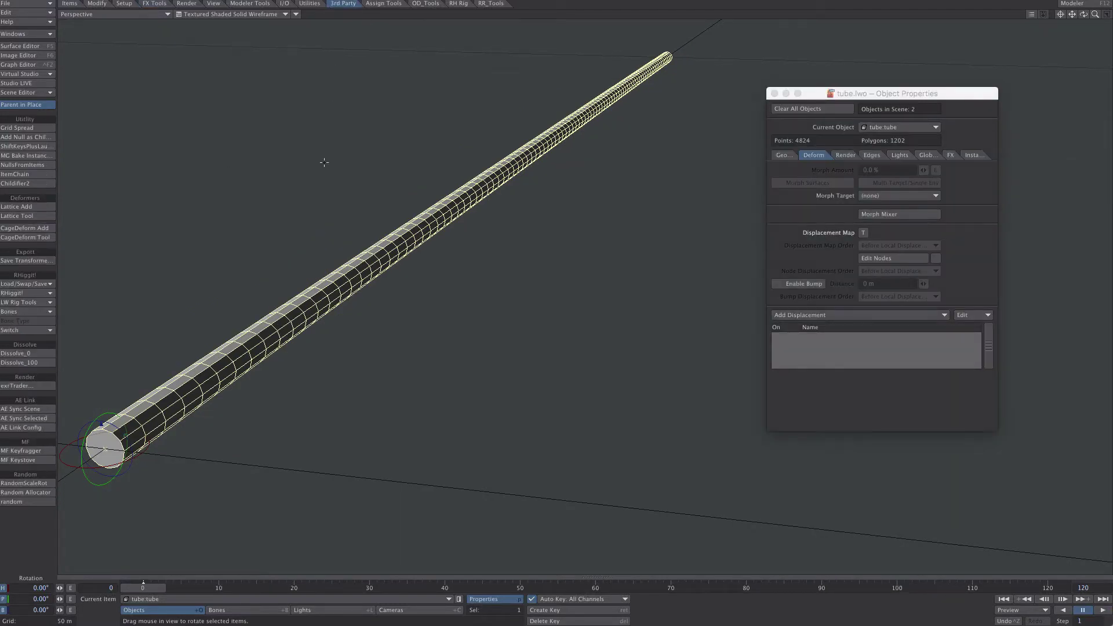
pyautogui.click(26, 228)
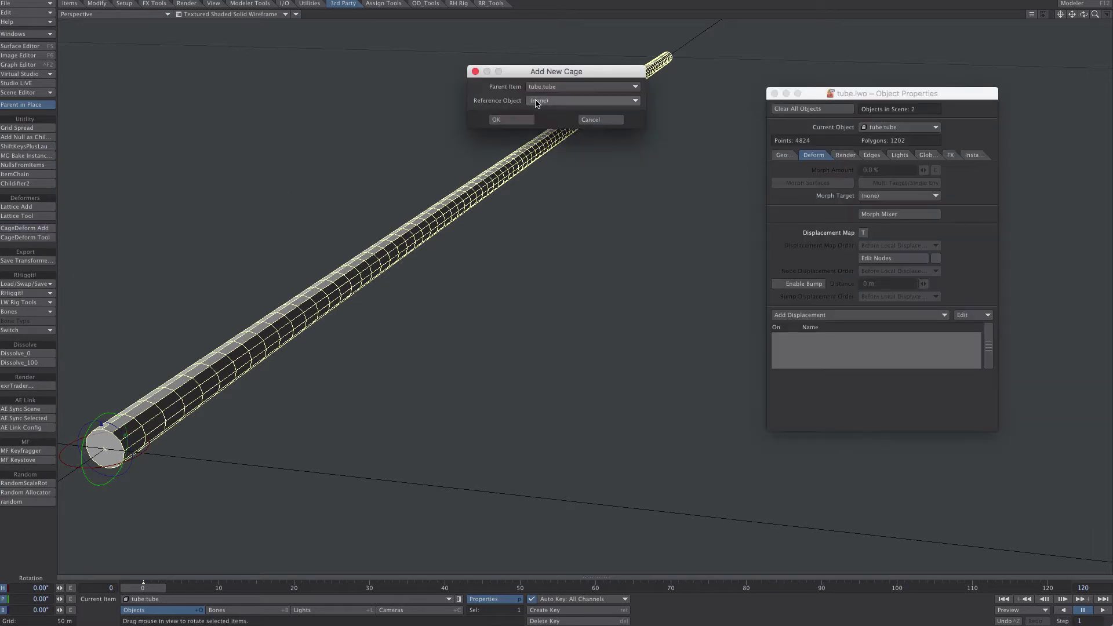
pyautogui.click(569, 100)
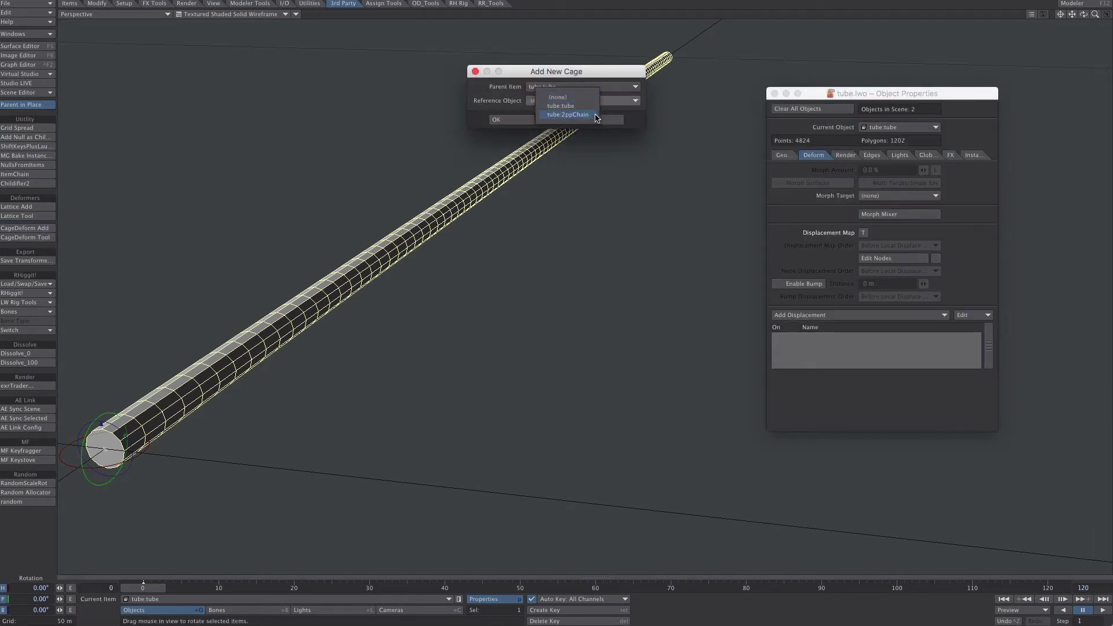
pyautogui.click(595, 115)
pyautogui.click(505, 120)
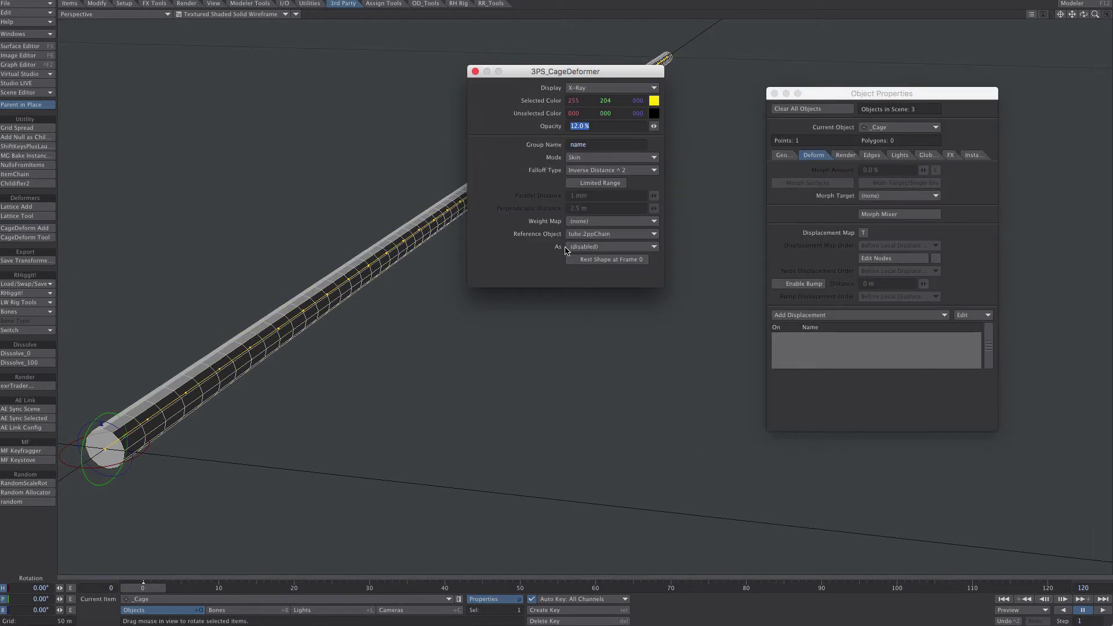
# - Activate the tube:2ppChain reference in the cage's CageDeformer settings and close them
pyautogui.click(585, 247)
pyautogui.click(611, 273)
pyautogui.click(475, 71)
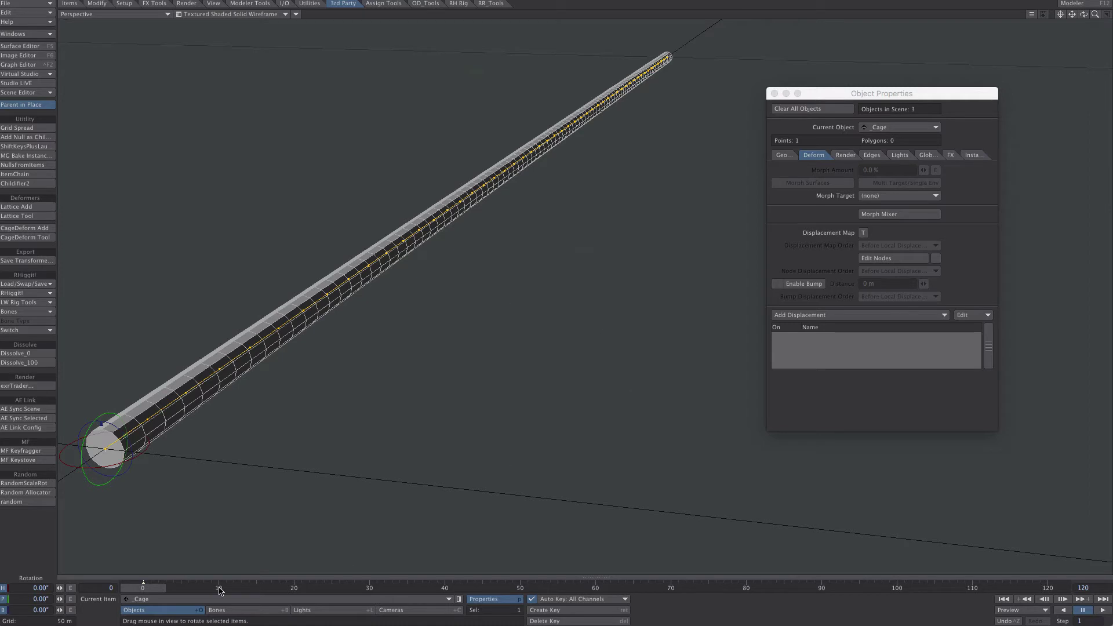
# - Apply the bend endomorph of tube:2ppChain at 100% with Morph Mixer
pyautogui.click(198, 600)
pyautogui.click(201, 594)
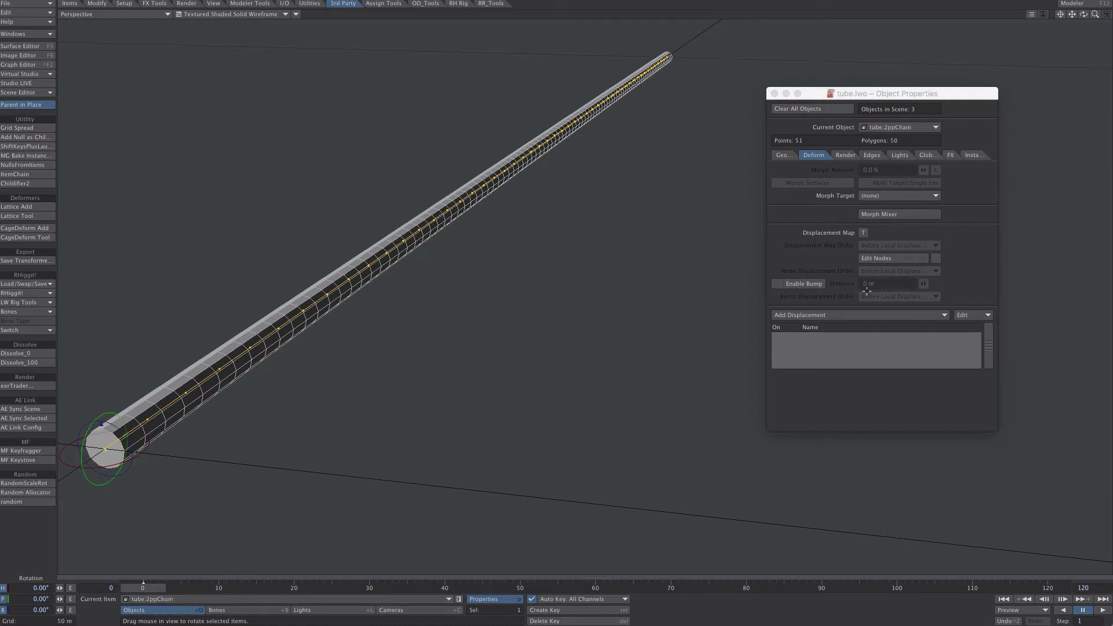
pyautogui.click(885, 212)
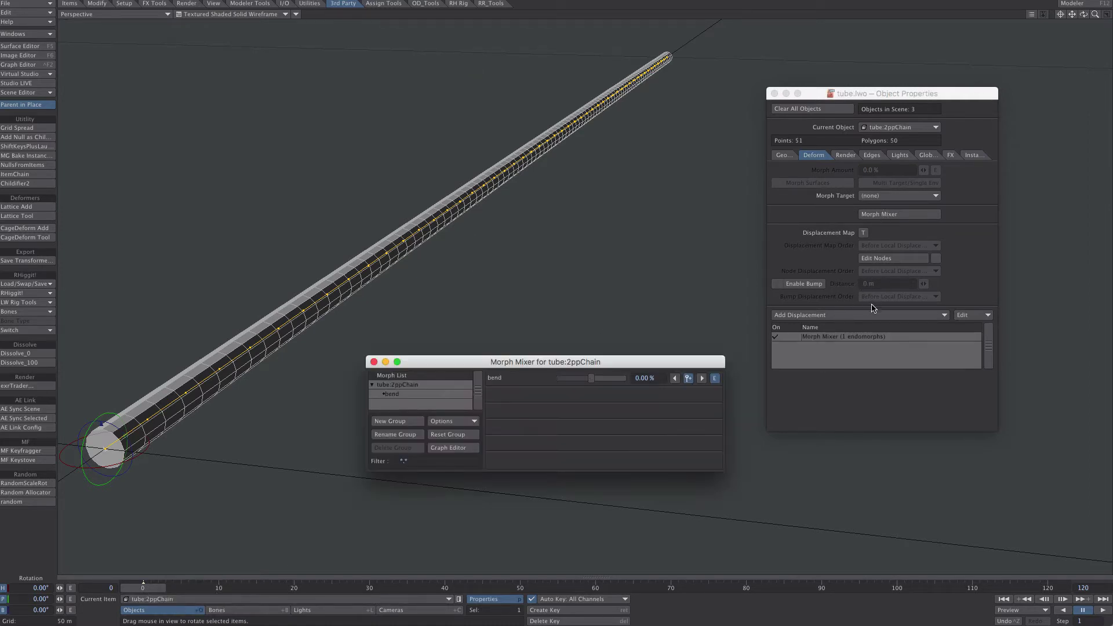
pyautogui.moveTo(599, 380); pyautogui.dragTo(643, 390)
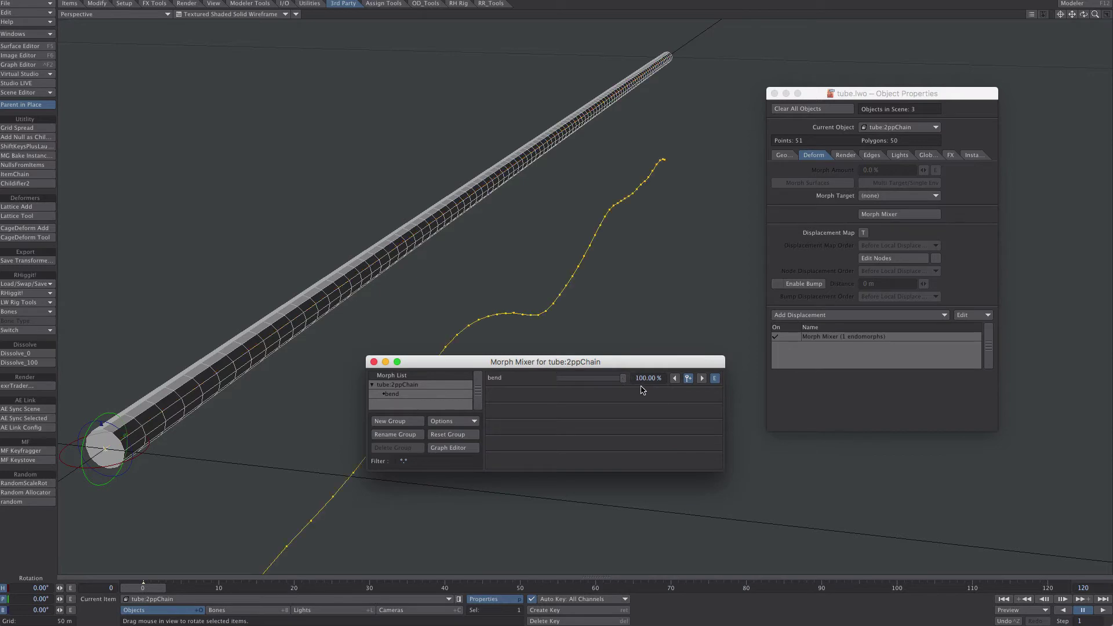
pyautogui.click(373, 361)
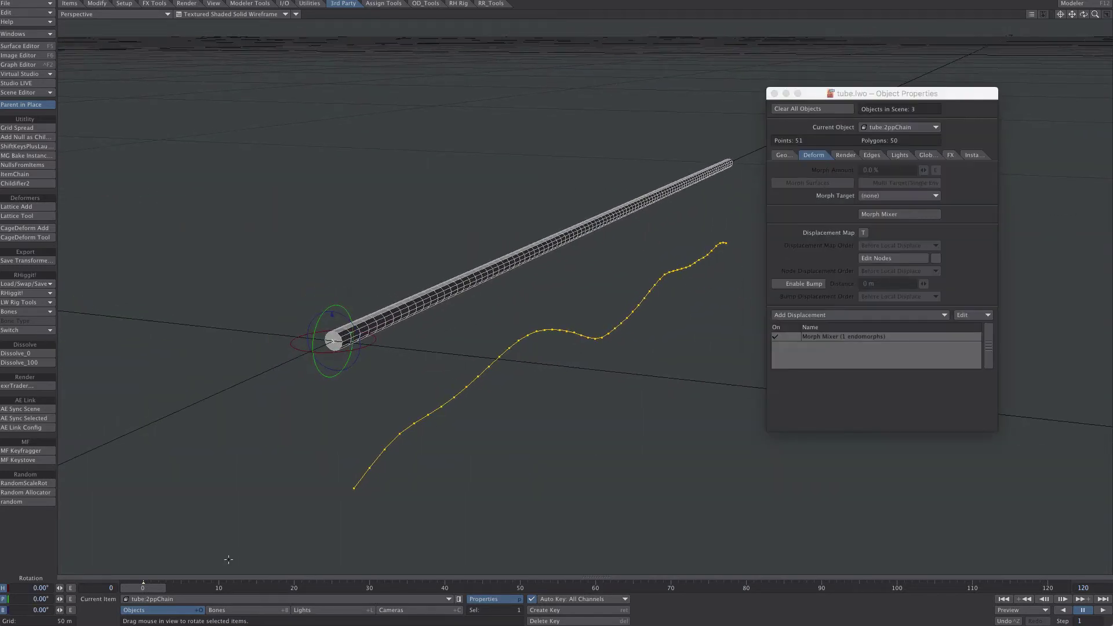
# - Add the 3PS_CageDeformer displacement to tube:tube so that it follows the bent cage
pyautogui.click(212, 599)
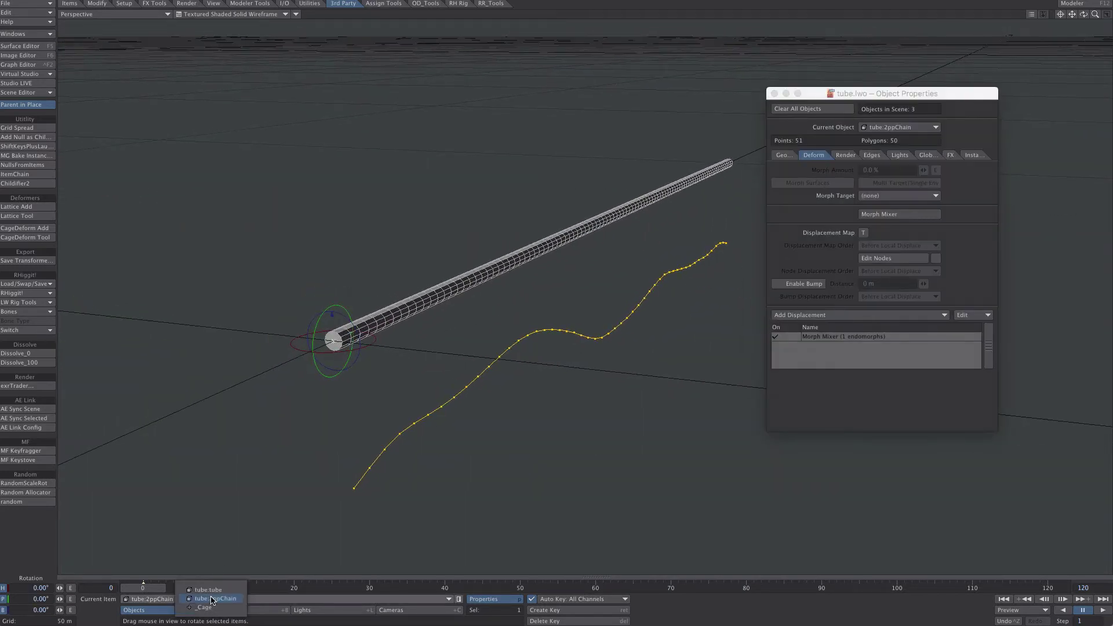
pyautogui.click(209, 589)
pyautogui.click(816, 316)
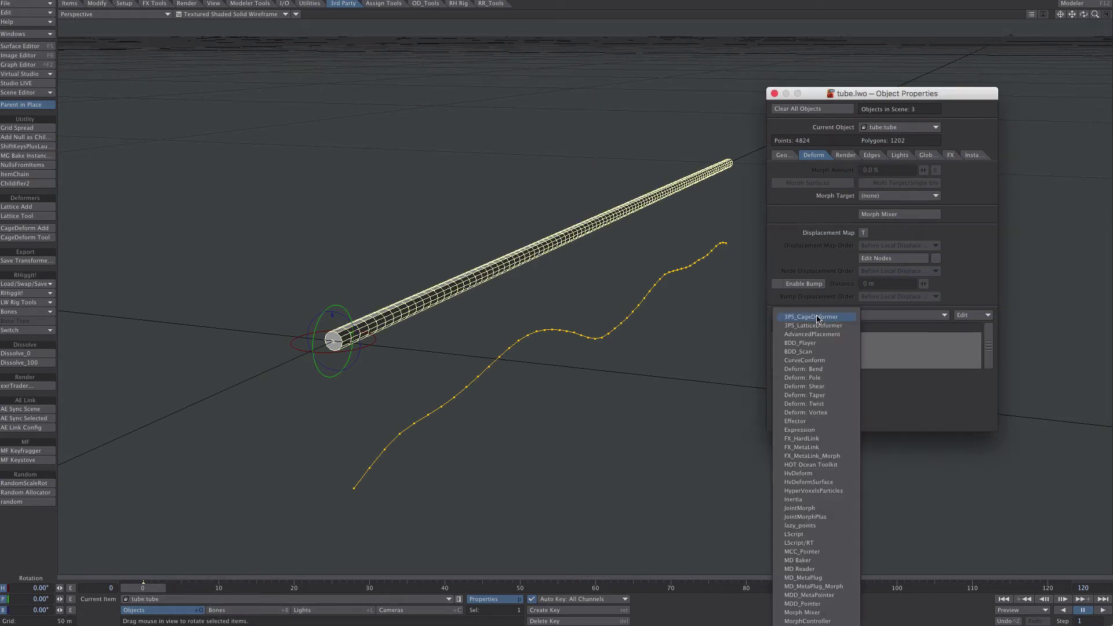
pyautogui.click(847, 317)
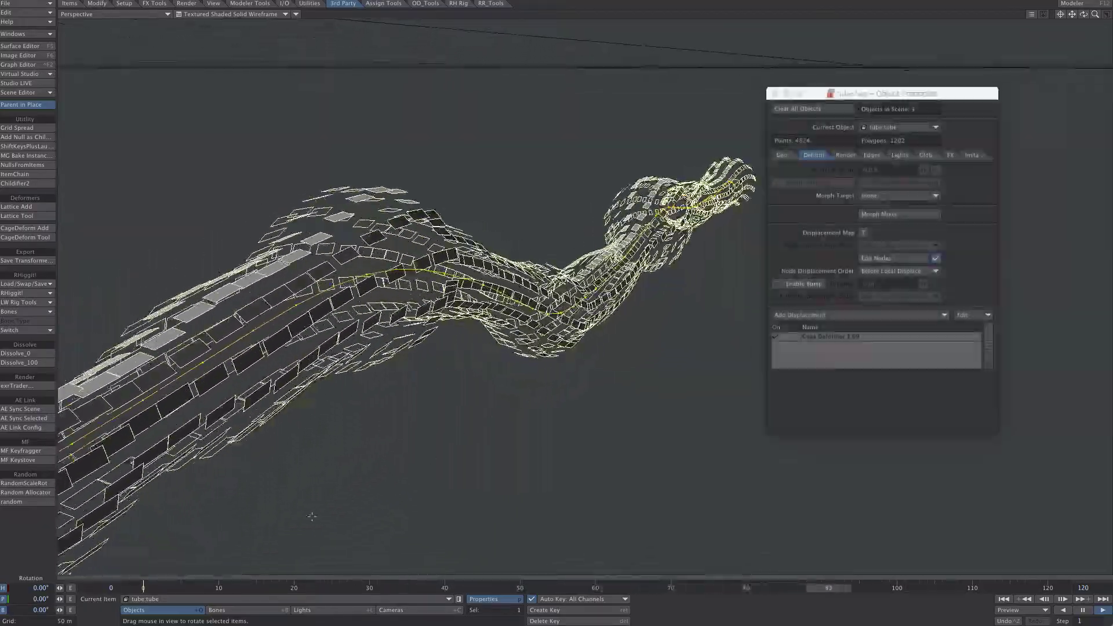
# - Make the tube object's Default surface double sided
pyautogui.click(207, 599)
pyautogui.click(207, 608)
pyautogui.press('F5')
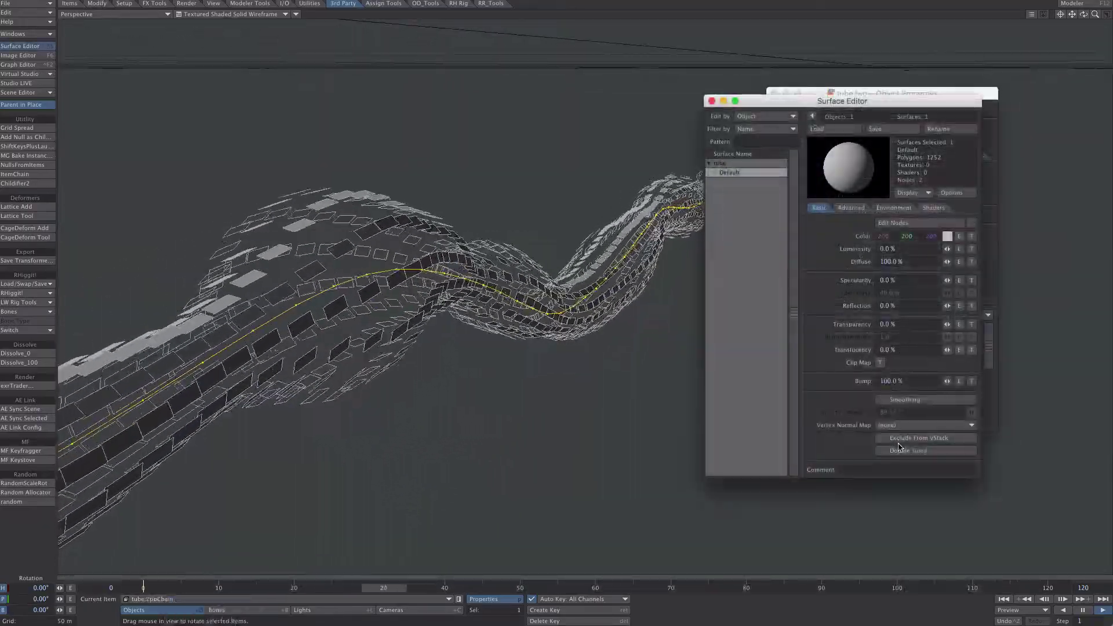
pyautogui.click(896, 451)
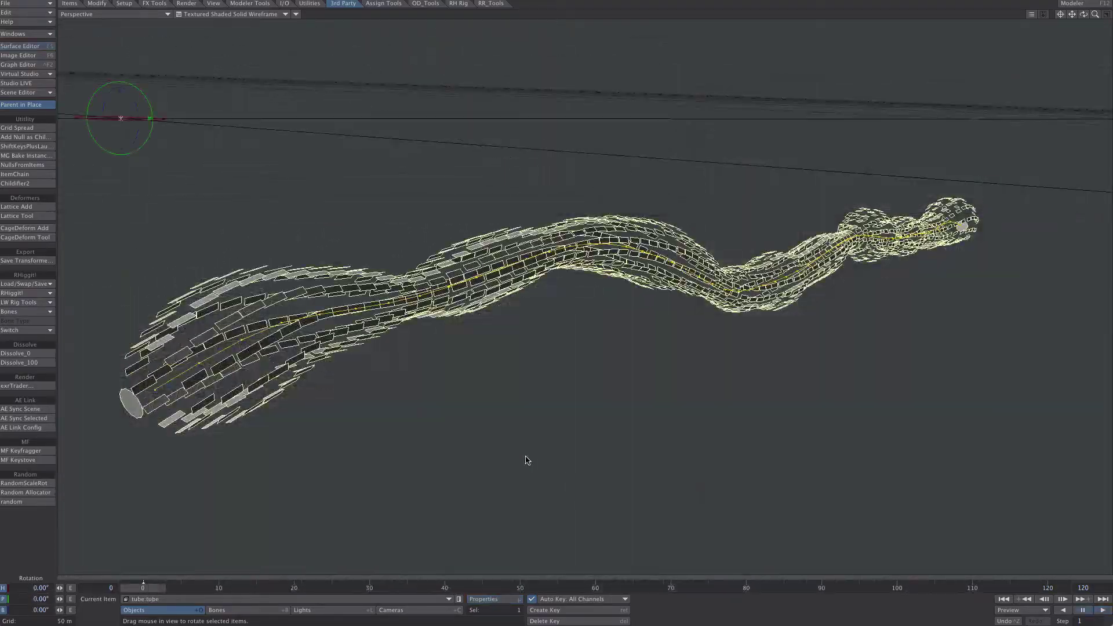
# - Save the bent tube:2ppChain as a transformed object named splinePath
pyautogui.click(162, 599)
pyautogui.click(165, 605)
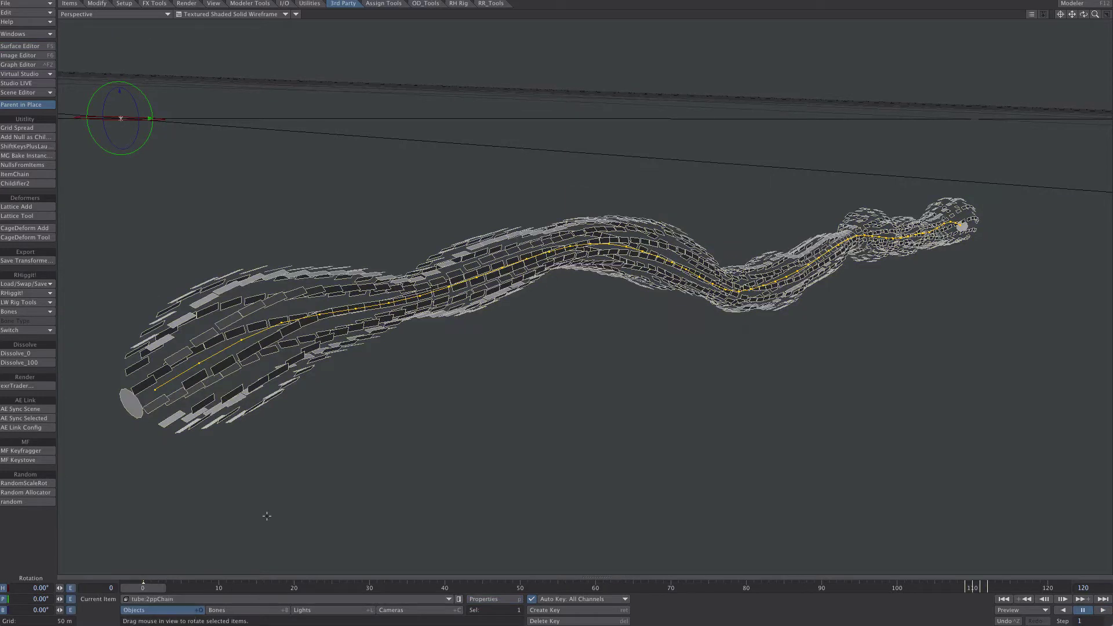
pyautogui.click(36, 6)
pyautogui.moveTo(41, 38)
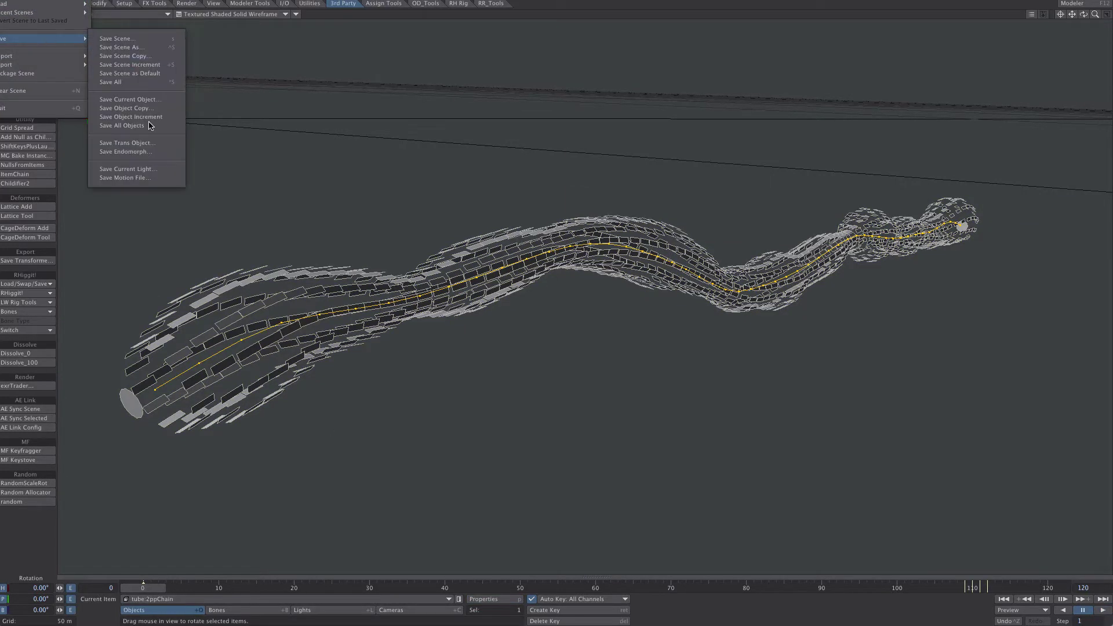
pyautogui.click(150, 144)
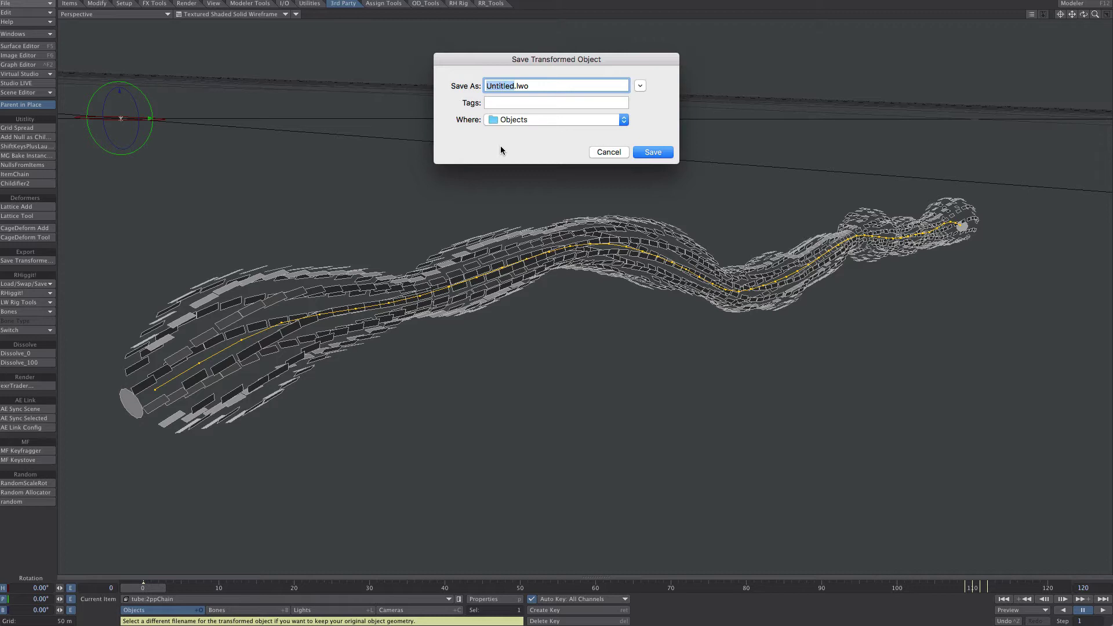
pyautogui.write('splinePath')
pyautogui.press('Return')
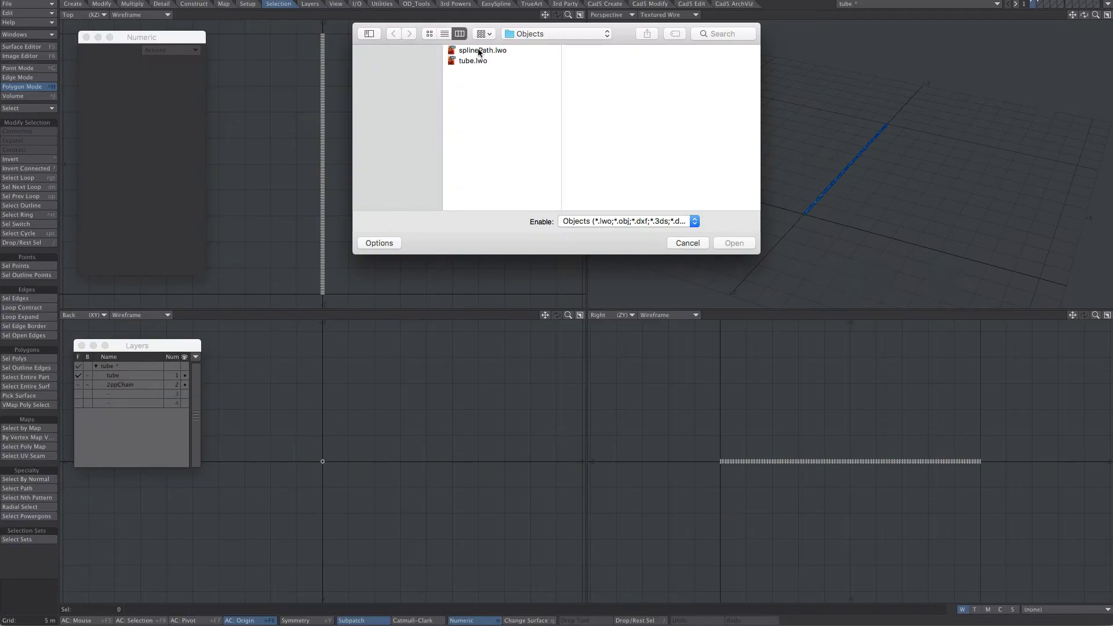
# - Open splinePath.lwo in Modeler and bring the path into view
pyautogui.click(479, 51)
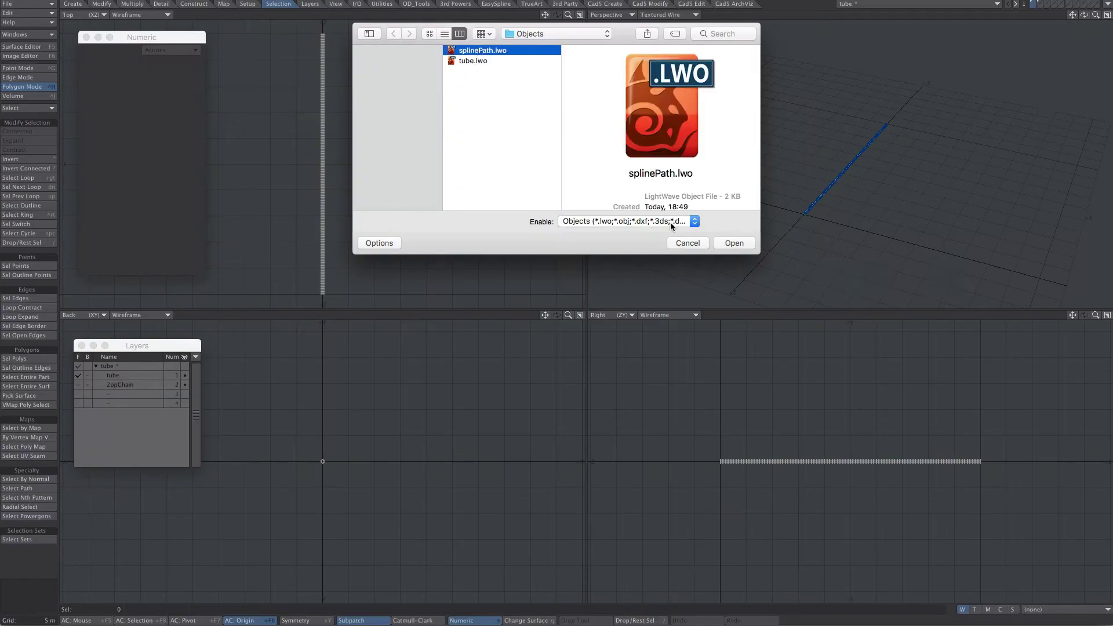
pyautogui.click(719, 247)
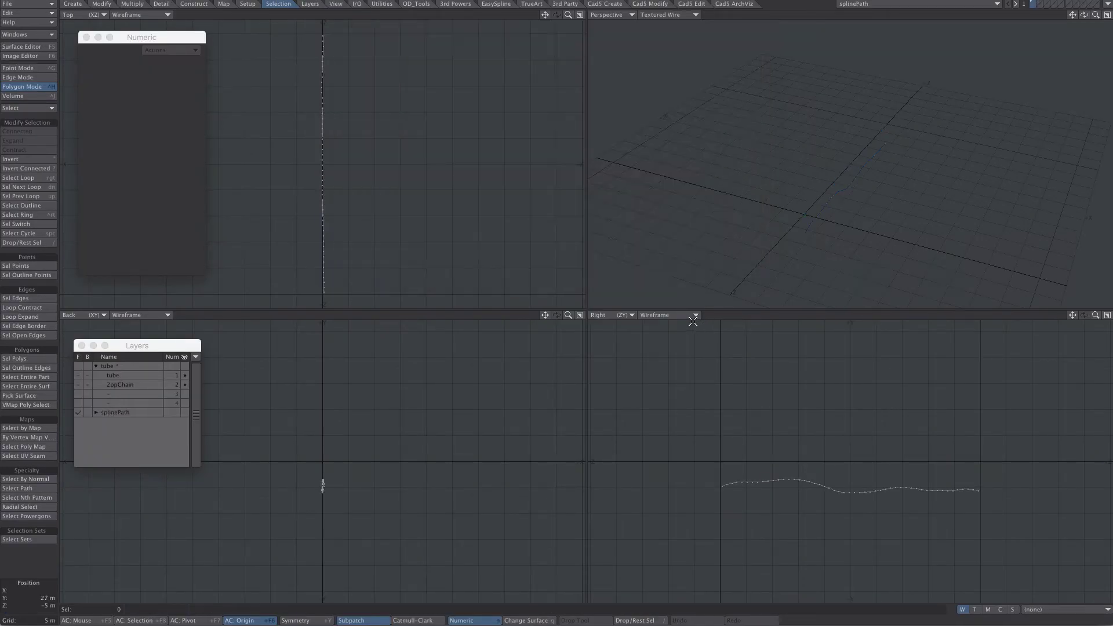
pyautogui.keyDown('alt'); pyautogui.moveTo(833, 206); pyautogui.dragTo(815, 162); pyautogui.keyUp('alt')
pyautogui.keyDown('ctrl'); pyautogui.keyDown('alt'); pyautogui.moveTo(814, 162); pyautogui.dragTo(840, 198); pyautogui.keyUp('alt'); pyautogui.keyUp('ctrl')
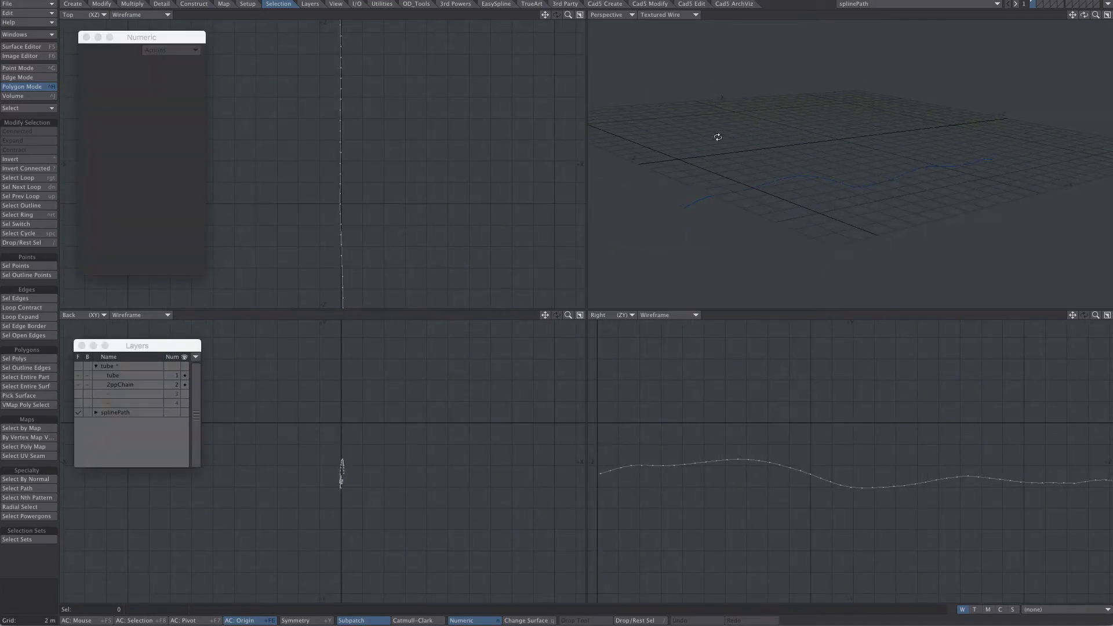
# - Select all connected two-point segments of the path and convert them to a curve with ef Toggle Lines/Curves
pyautogui.click(567, 4)
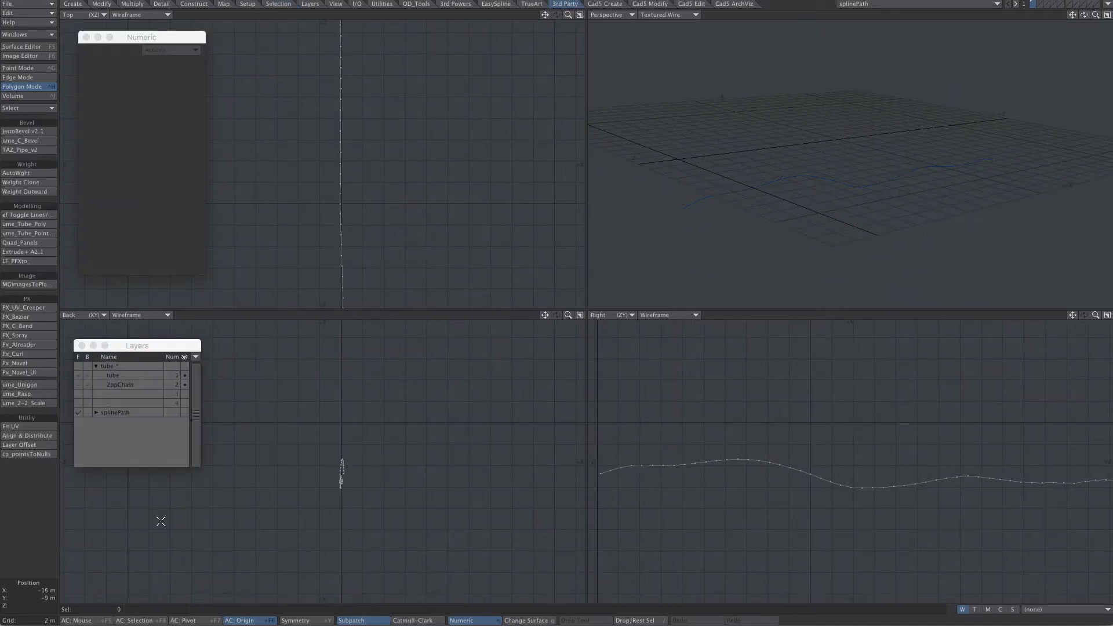
pyautogui.click(43, 216)
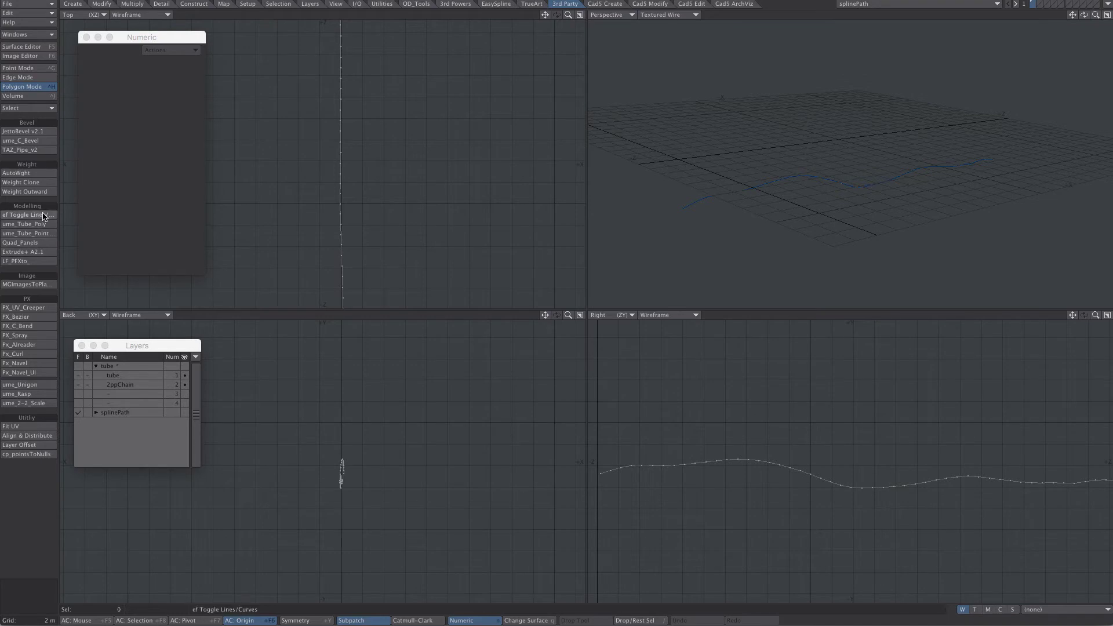
pyautogui.click(342, 235)
pyautogui.press('/')
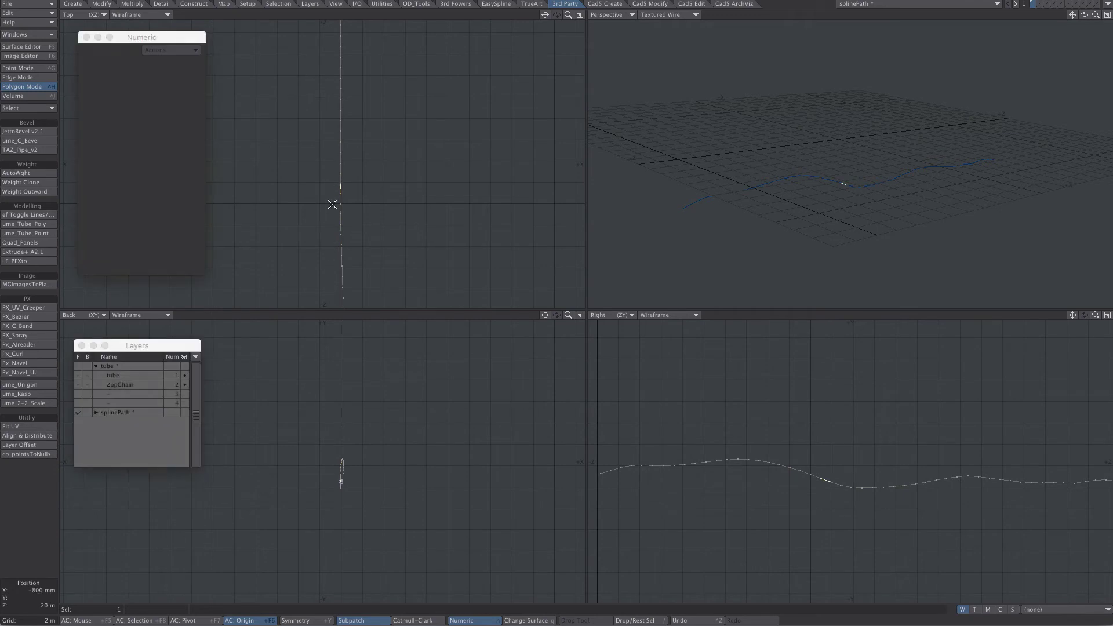
pyautogui.press(']')
pyautogui.click(43, 217)
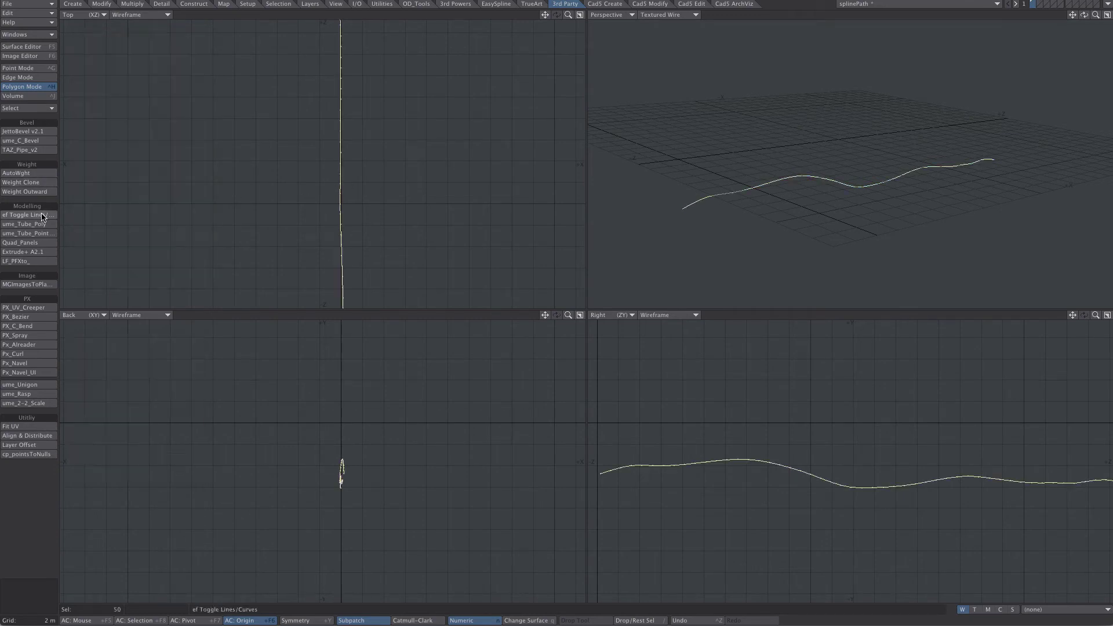
pyautogui.press('/')
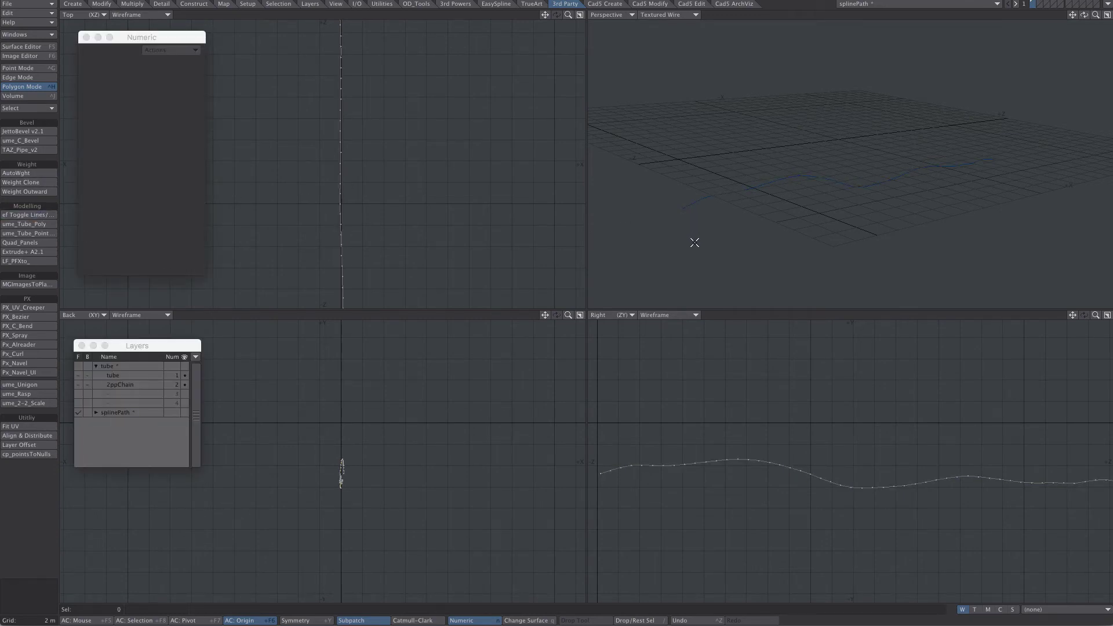
# - Select the curve through the polygon statistics, flip its direction to start at the opposite end, and save the splinePath object
pyautogui.press('w')
pyautogui.click(313, 417)
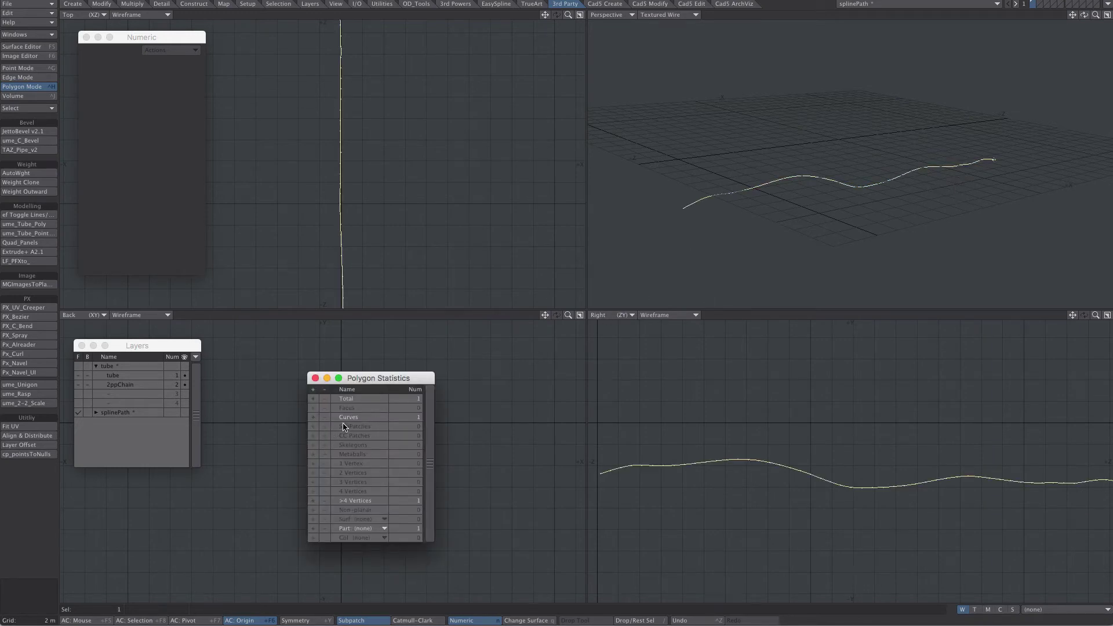
pyautogui.press('s')
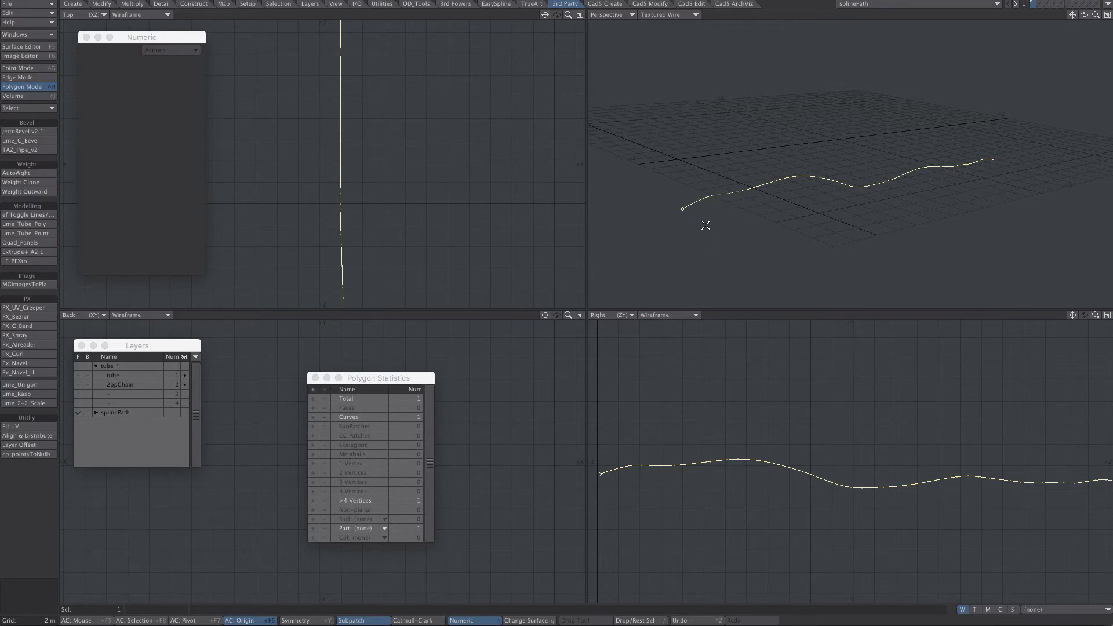
# - Send the splinePath object to Layout and make it the current item there
pyautogui.click(1107, 4)
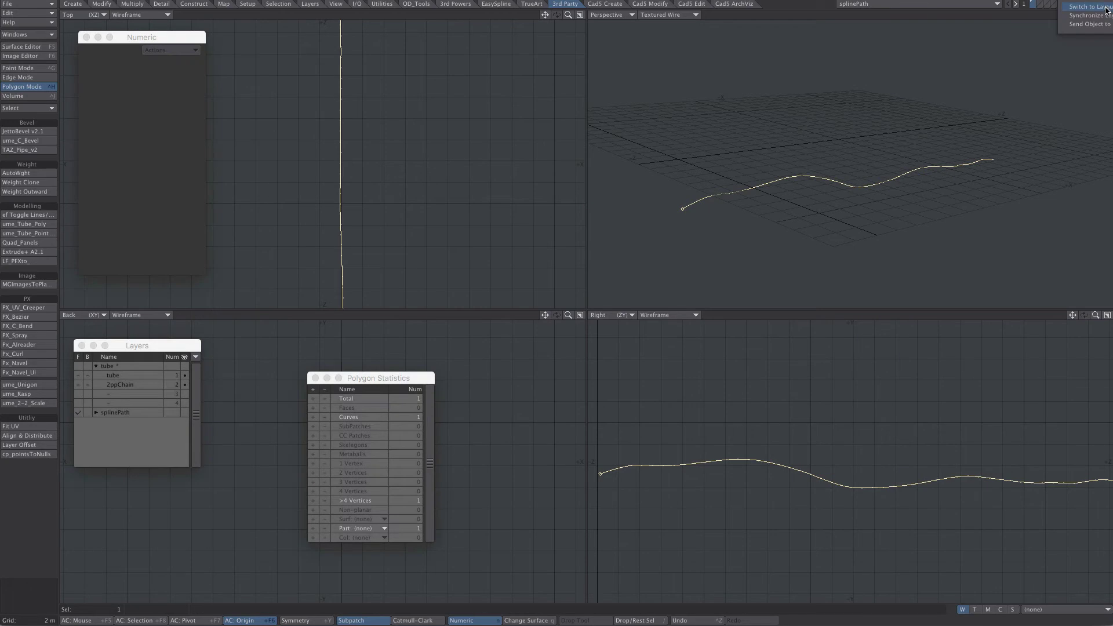
pyautogui.click(1090, 24)
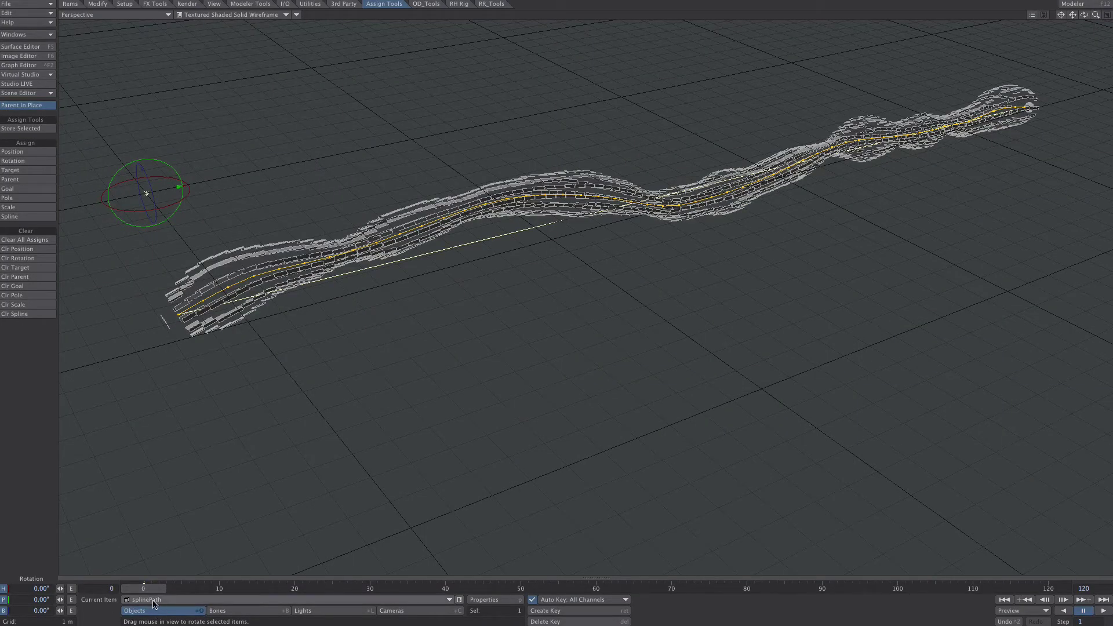
pyautogui.click(154, 601)
pyautogui.click(154, 601)
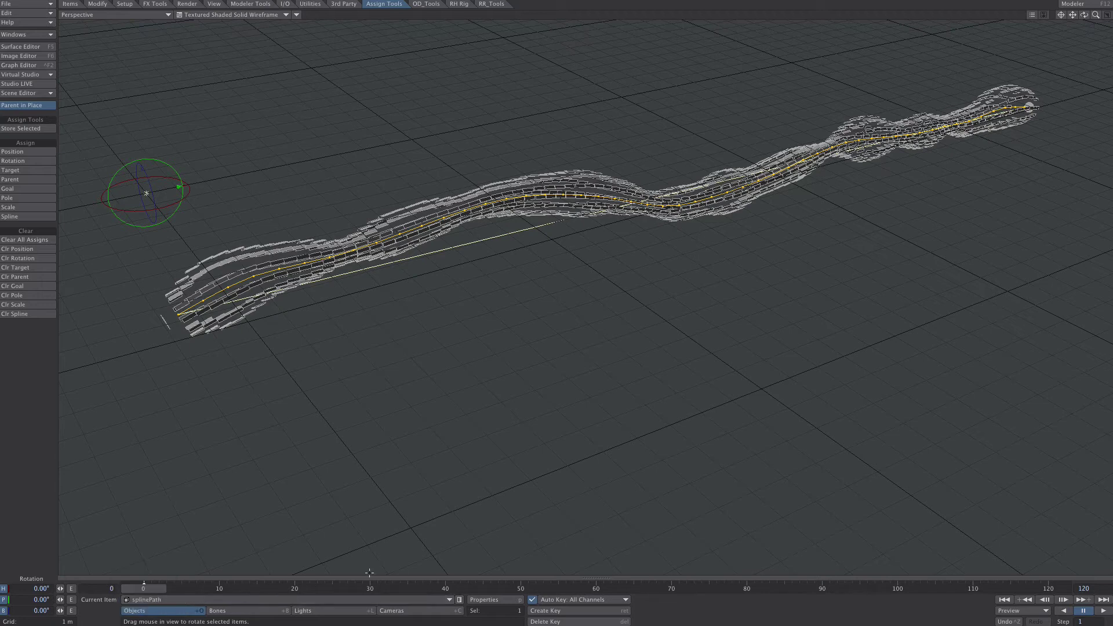
# - Set the camera's Spline Control to splinePath in its motion options and close them
pyautogui.click(392, 610)
pyautogui.press('m')
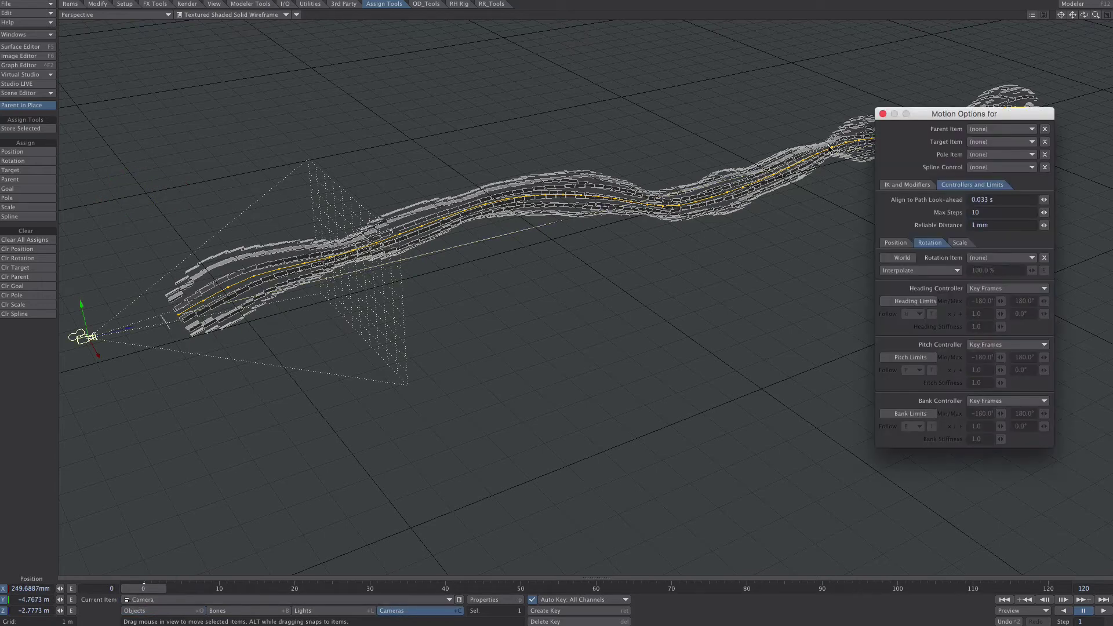
pyautogui.click(985, 168)
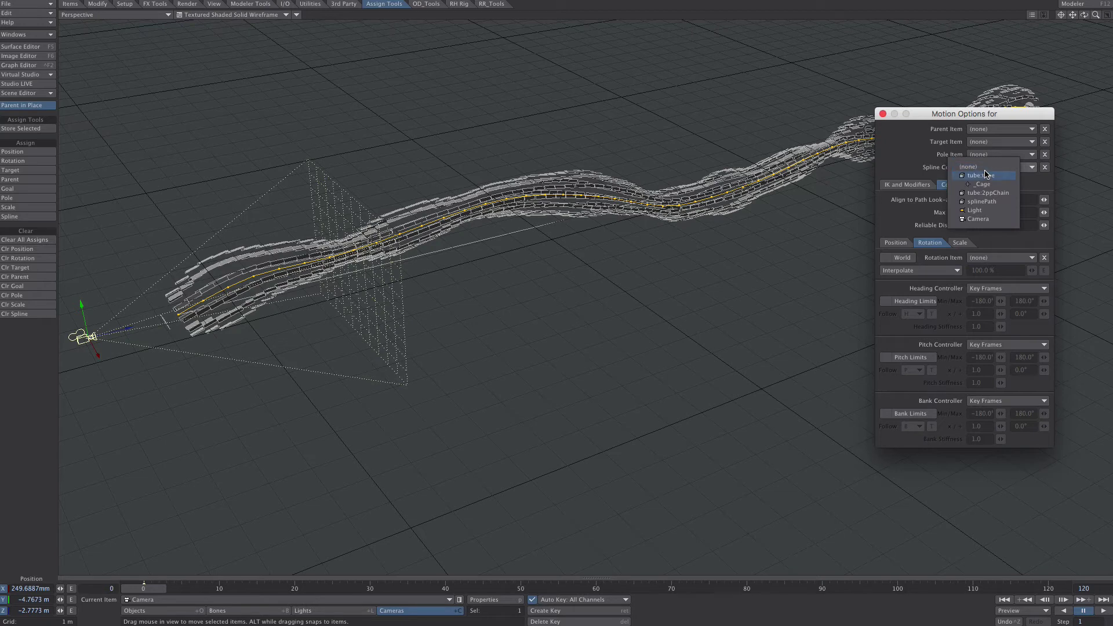
pyautogui.click(988, 201)
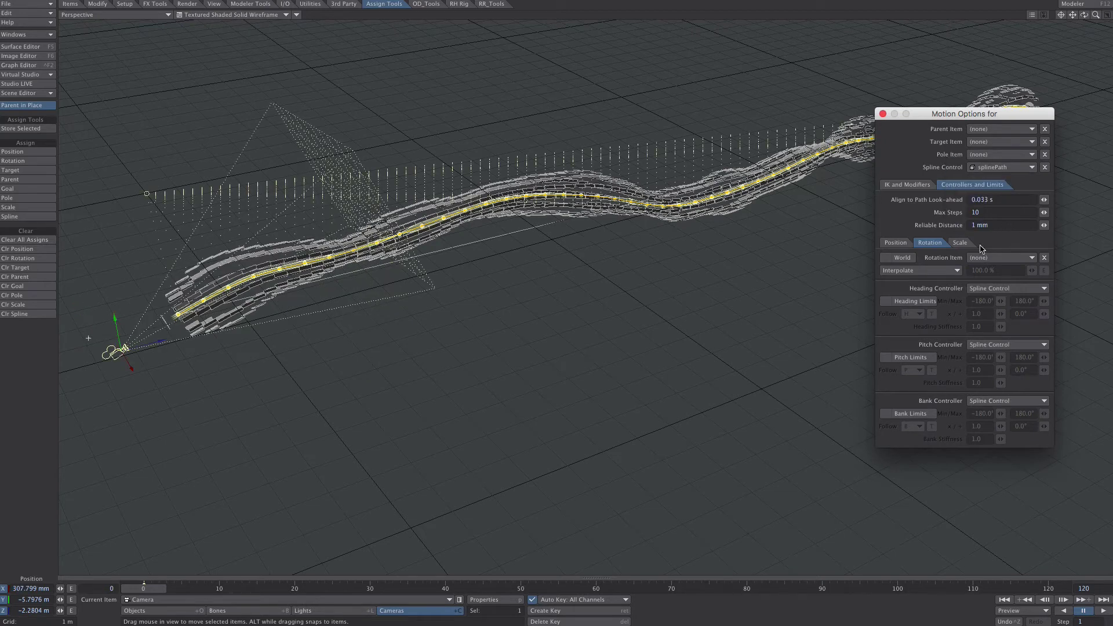
pyautogui.click(883, 115)
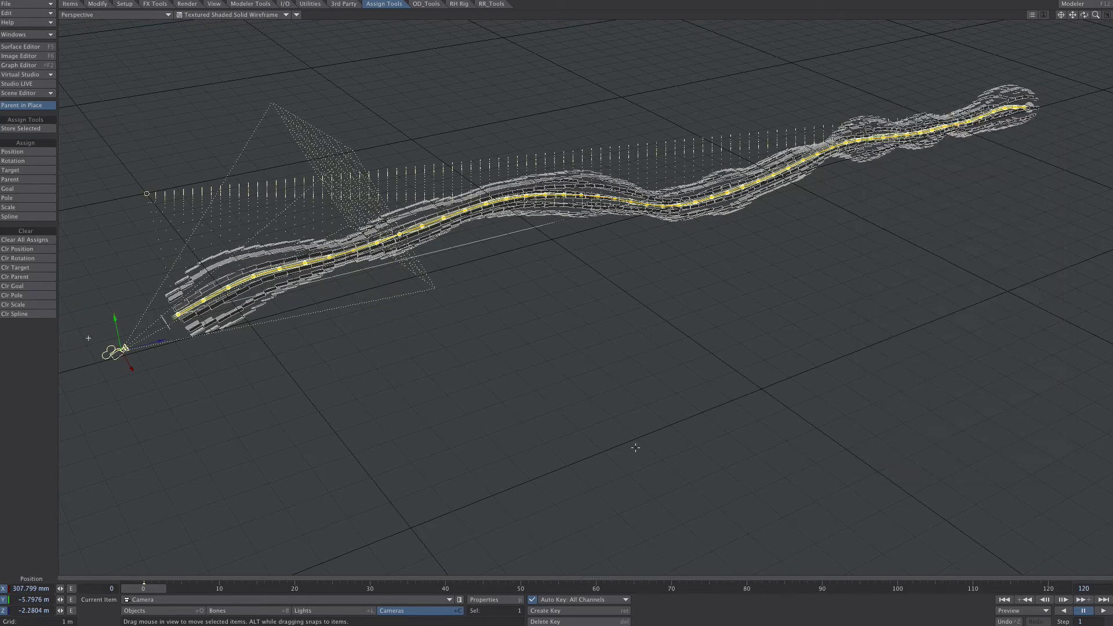
# - Set the camera's Z position to 0 m at frame 0 and extend the scene's last frame to 240
pyautogui.click(15, 608)
pyautogui.write('0')
pyautogui.press('Return')
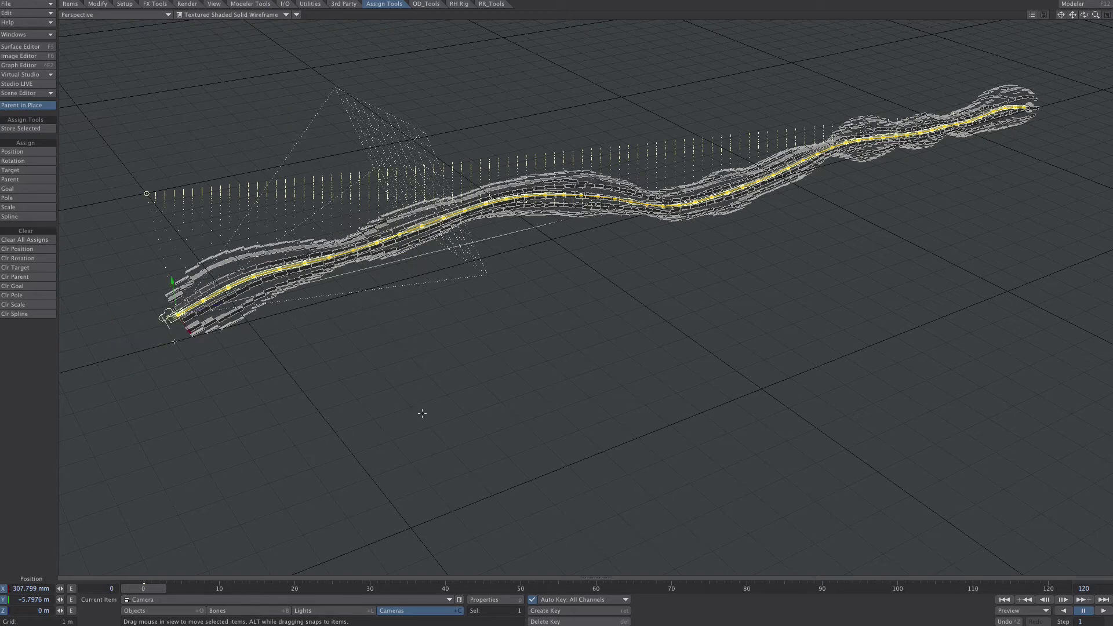
pyautogui.click(1081, 588)
pyautogui.write('240')
pyautogui.press('Return')
# - Key the camera's Z position at 10 m on frame 240 and raise that key to about 40 m in the Graph Editor
pyautogui.click(1103, 601)
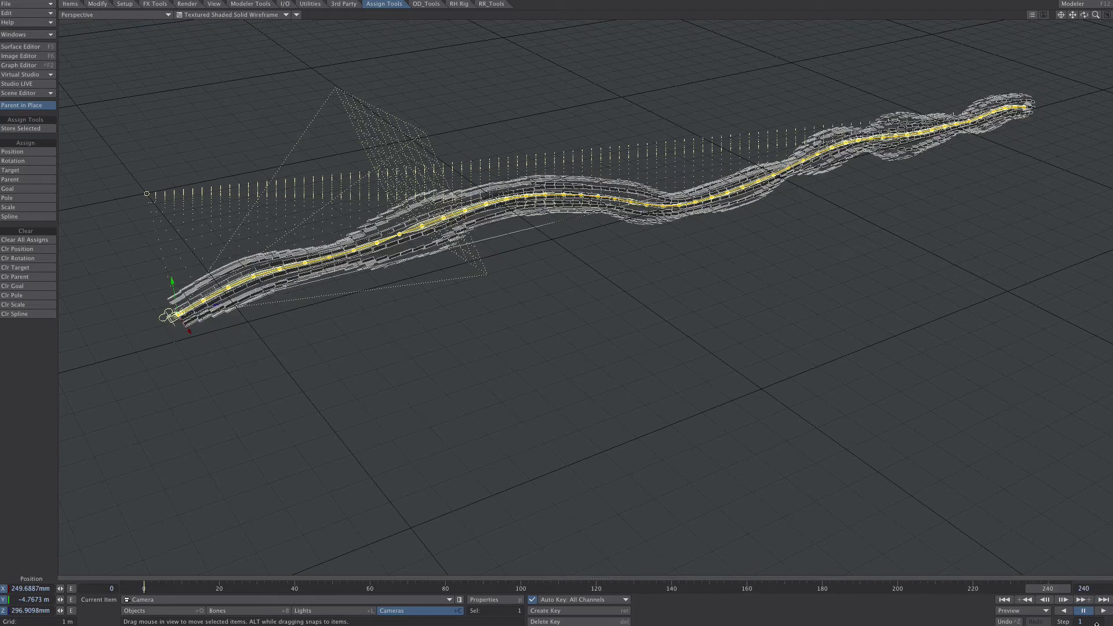
pyautogui.click(32, 608)
pyautogui.write('10')
pyautogui.press('Return')
pyautogui.hotkey('ctrl', 'F2')
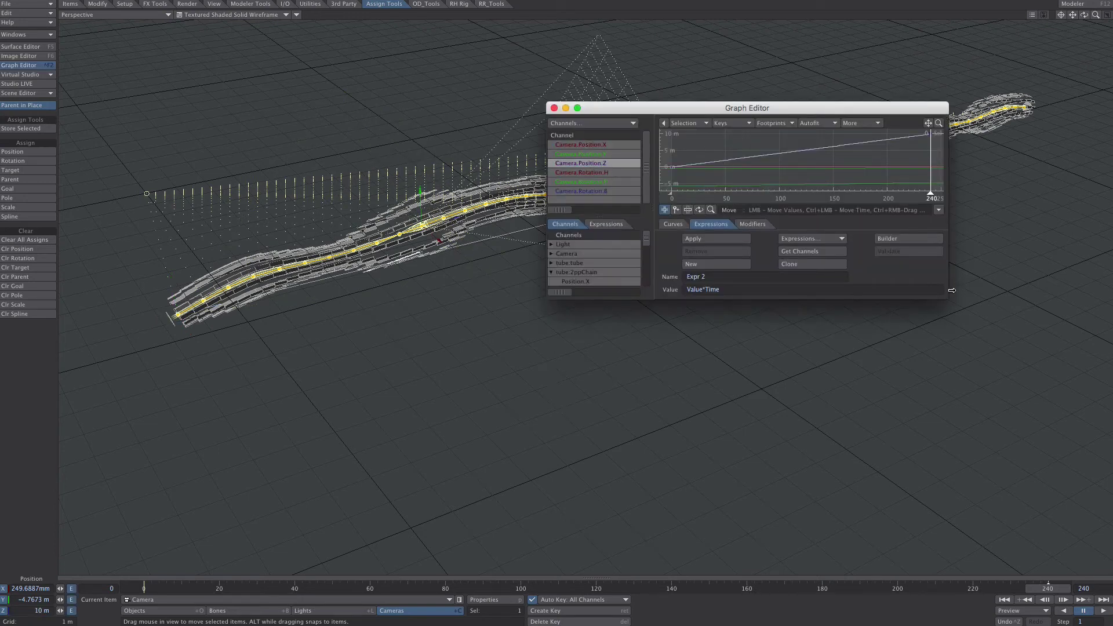
pyautogui.moveTo(950, 297); pyautogui.dragTo(1055, 556)
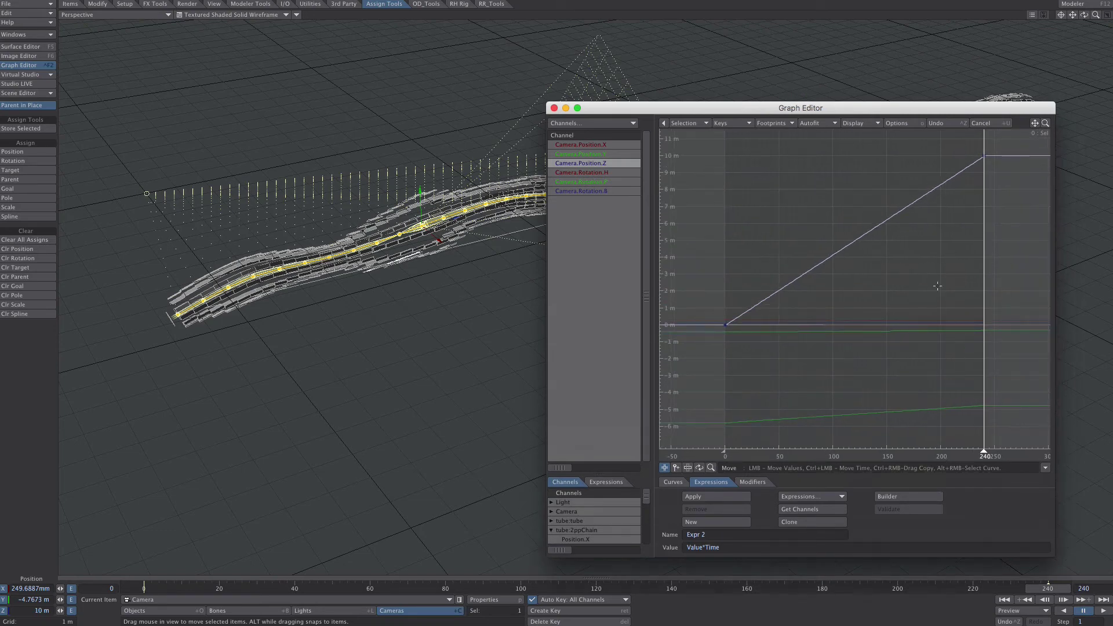
pyautogui.keyDown('ctrl'); pyautogui.keyDown('alt'); pyautogui.moveTo(937, 285); pyautogui.dragTo(929, 246); pyautogui.keyUp('alt'); pyautogui.keyUp('ctrl')
pyautogui.moveTo(833, 109); pyautogui.dragTo(818, 316)
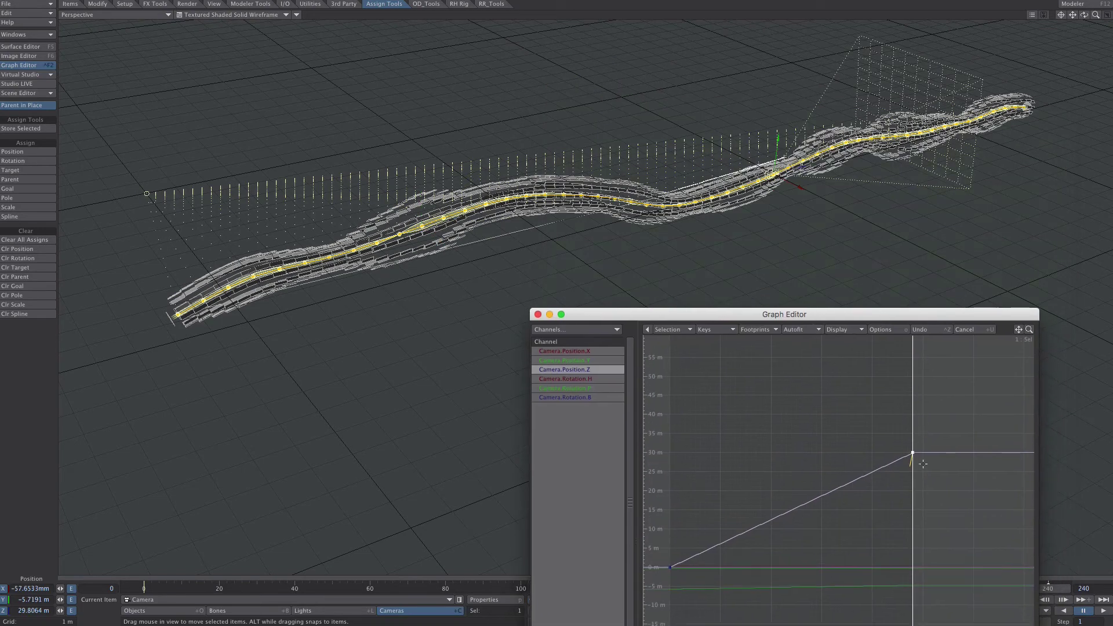
pyautogui.moveTo(923, 464); pyautogui.dragTo(756, 447)
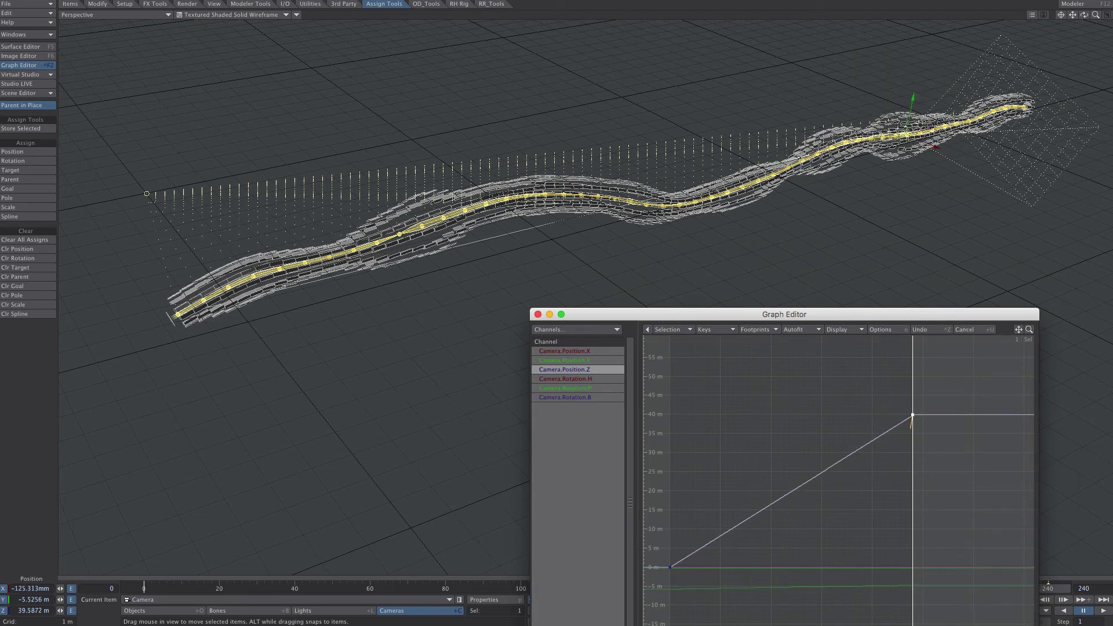
pyautogui.click(538, 314)
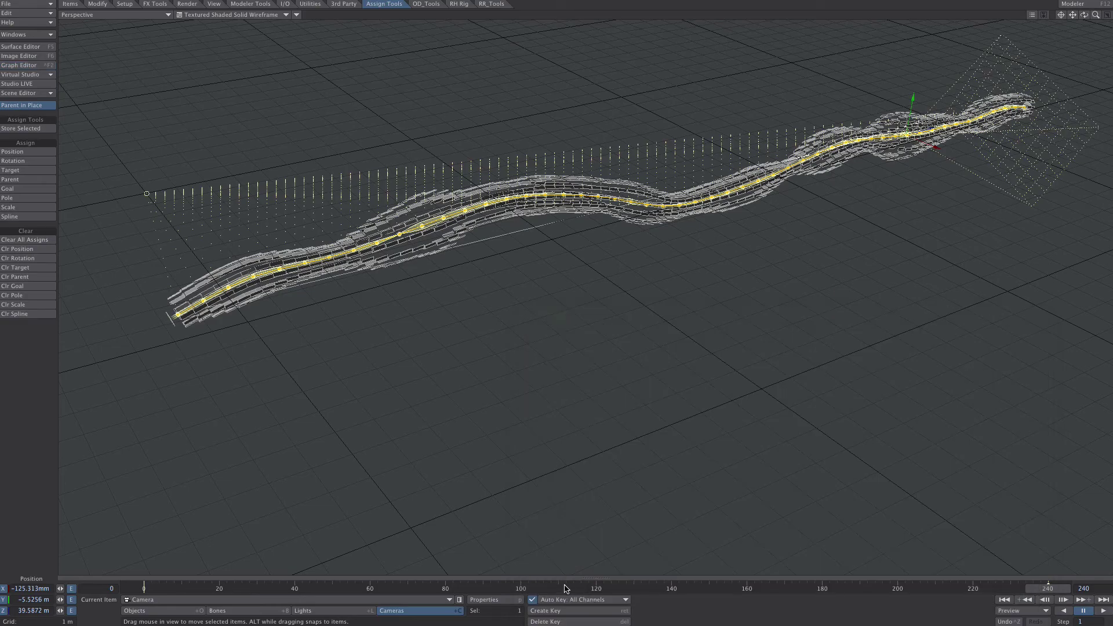
# - Move the timeline to frame 54 and switch the viewport to the current camera's view inside the tube
pyautogui.moveTo(506, 588); pyautogui.dragTo(347, 589)
pyautogui.keyDown('alt'); pyautogui.moveTo(359, 348); pyautogui.dragTo(459, 428); pyautogui.keyUp('alt')
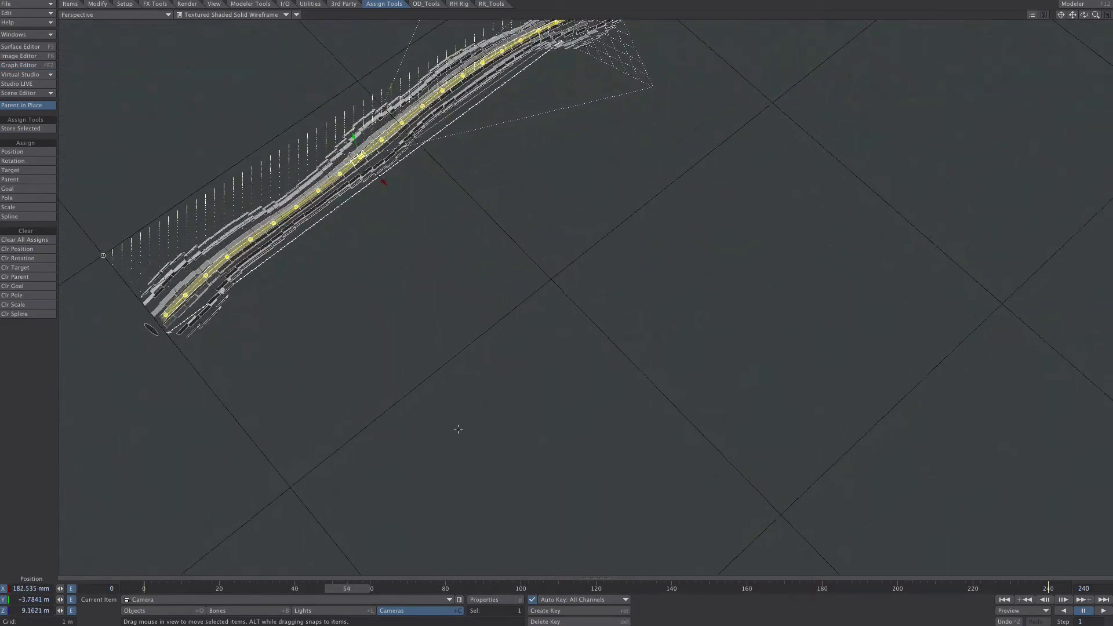
pyautogui.scroll(2, 389, 163)
pyautogui.keyDown('alt'); pyautogui.moveTo(389, 163); pyautogui.dragTo(374, 72); pyautogui.keyUp('alt')
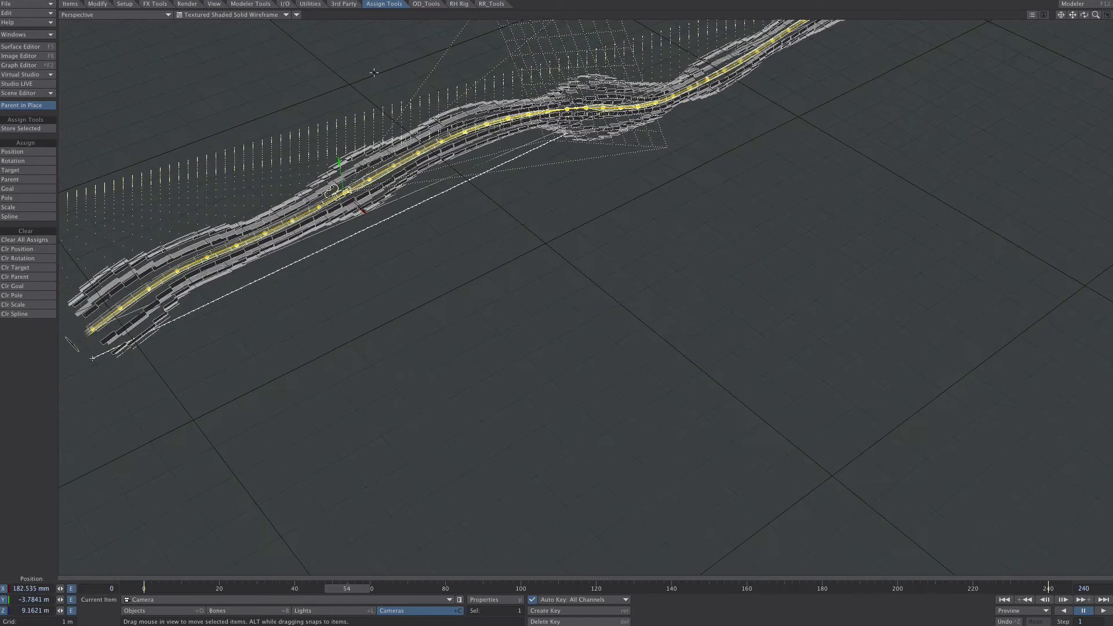
pyautogui.press('6')
# - Turn off the display of spline controls in the OpenGL preferences
pyautogui.press('d')
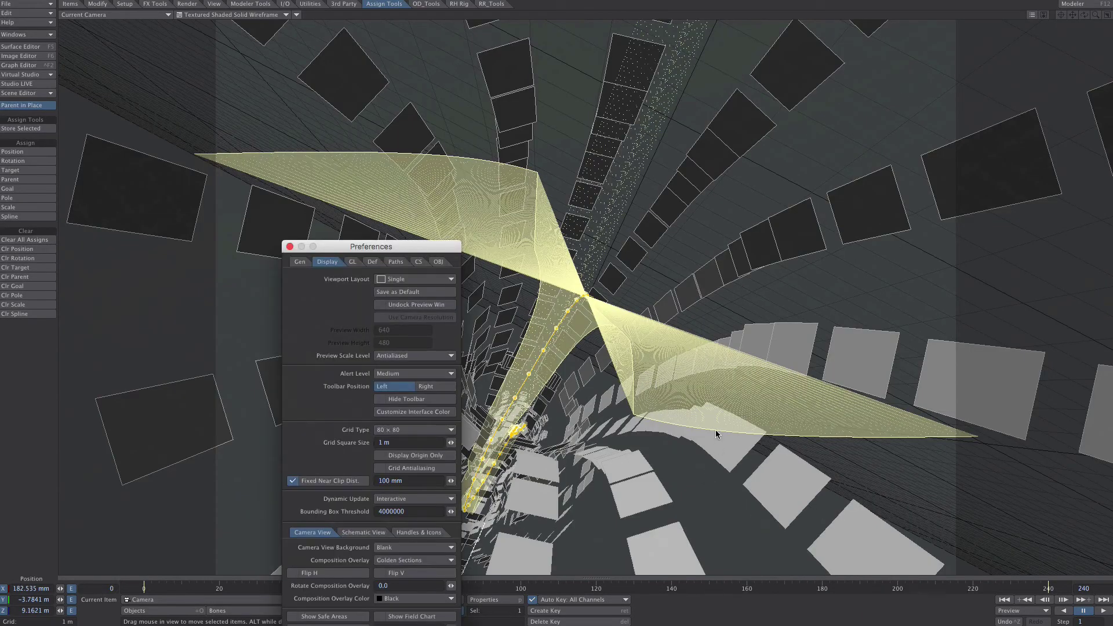
pyautogui.click(352, 261)
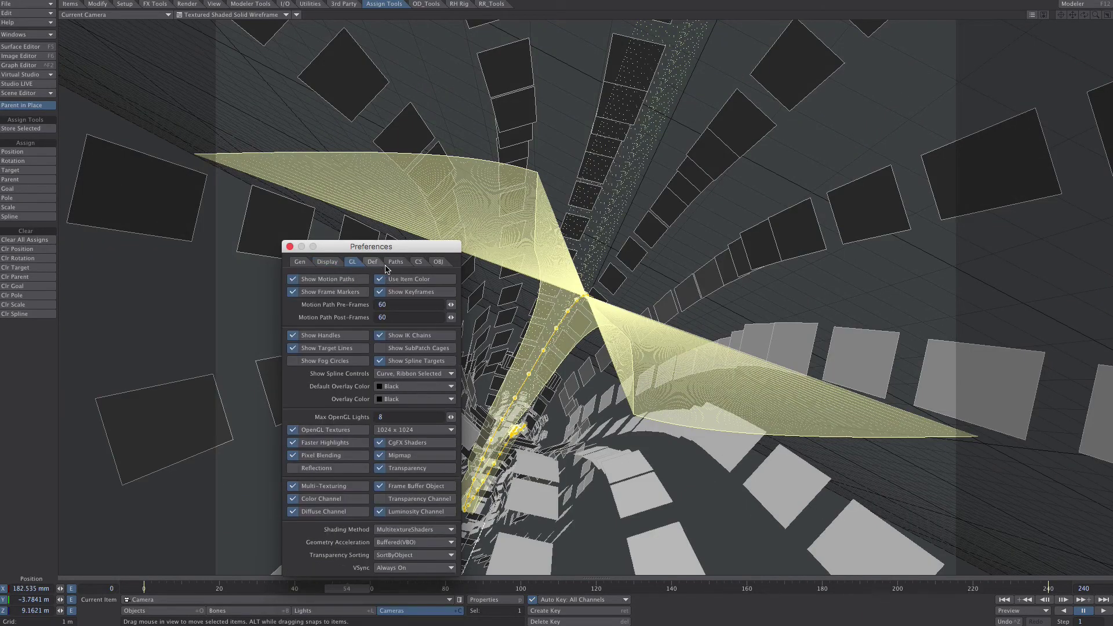
pyautogui.click(415, 373)
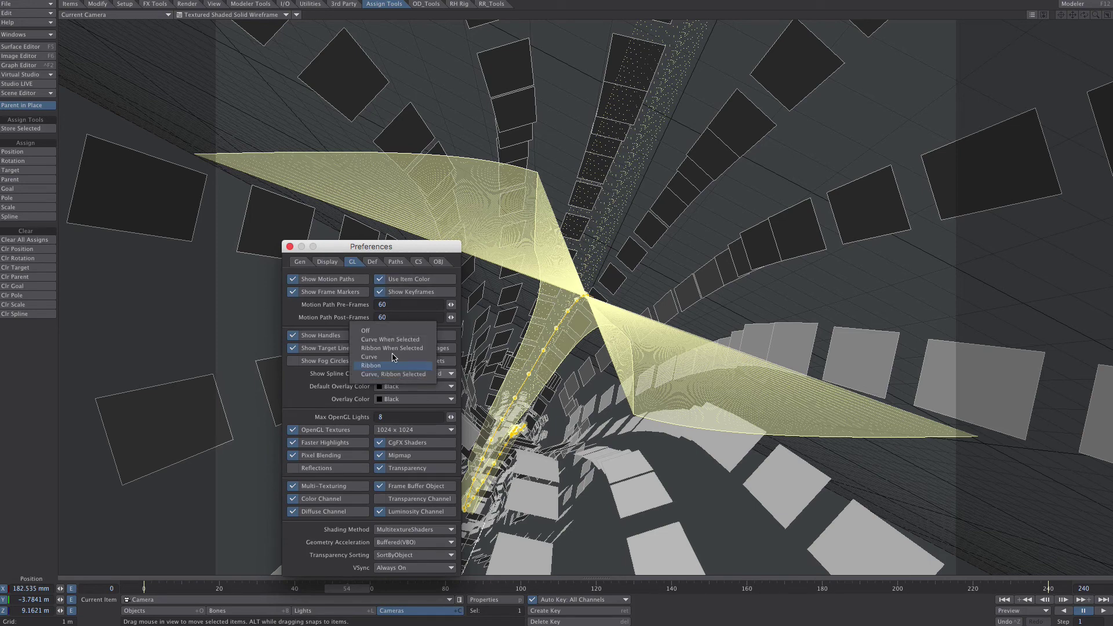
pyautogui.click(380, 327)
pyautogui.press('d')
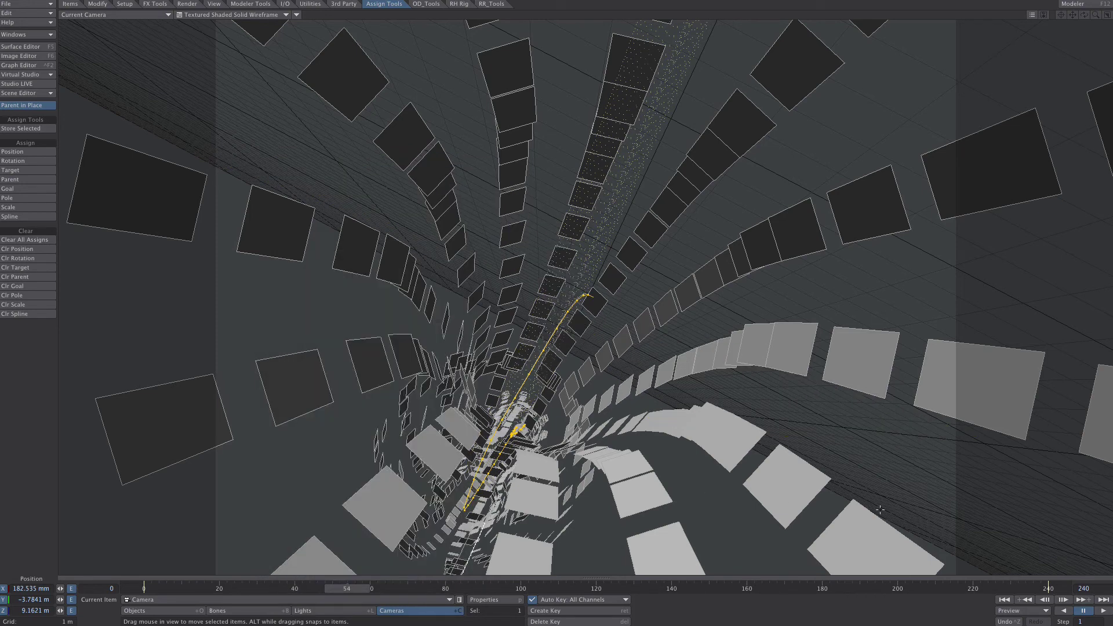
# - Play the animation from the first frame and set the camera's heading and bank controllers to Key Frames
pyautogui.click(1006, 602)
pyautogui.click(1103, 610)
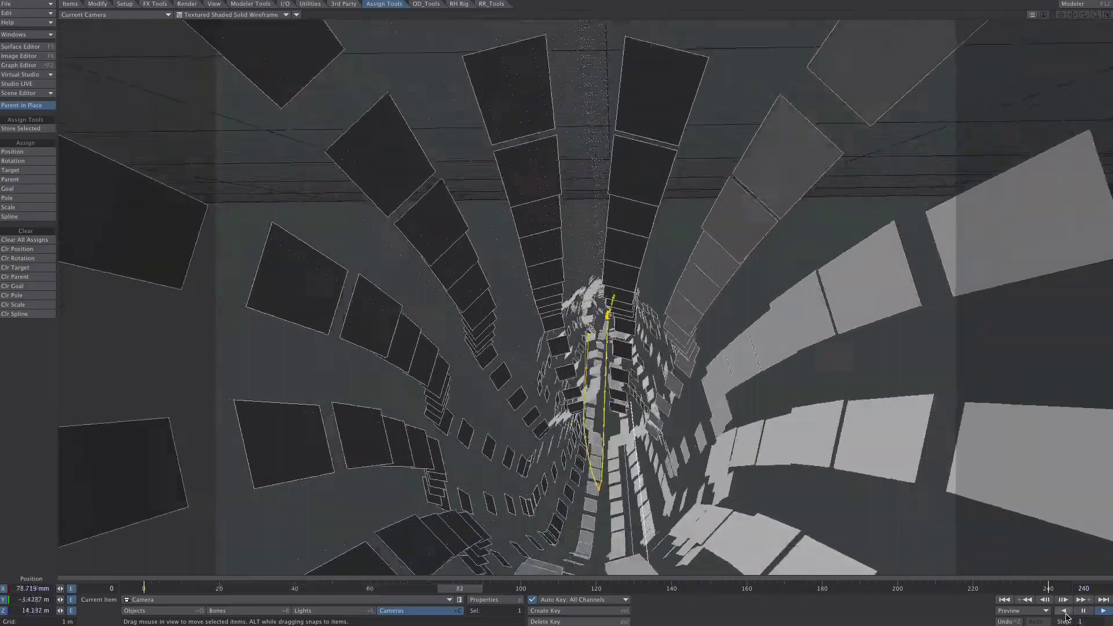
pyautogui.press('m')
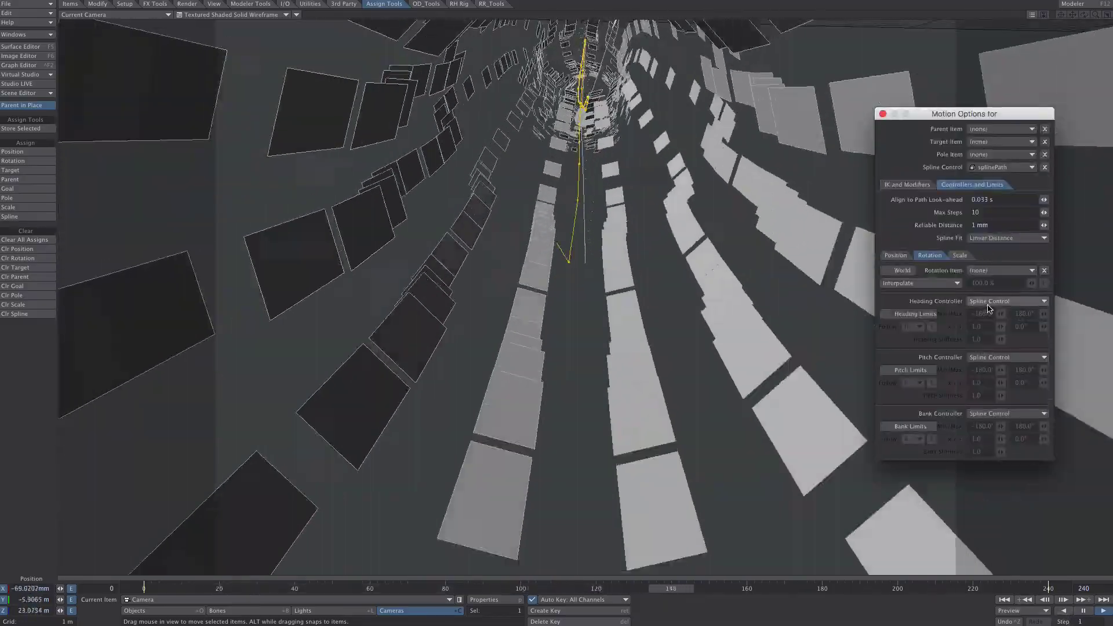
pyautogui.click(997, 302)
pyautogui.click(996, 242)
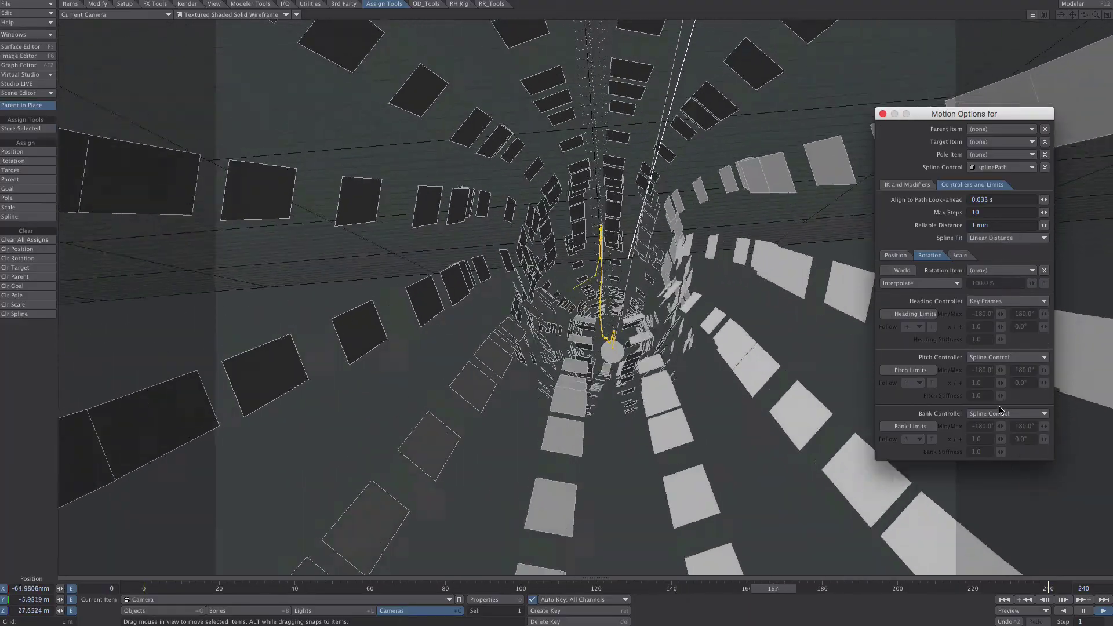
pyautogui.click(1007, 412)
pyautogui.click(993, 408)
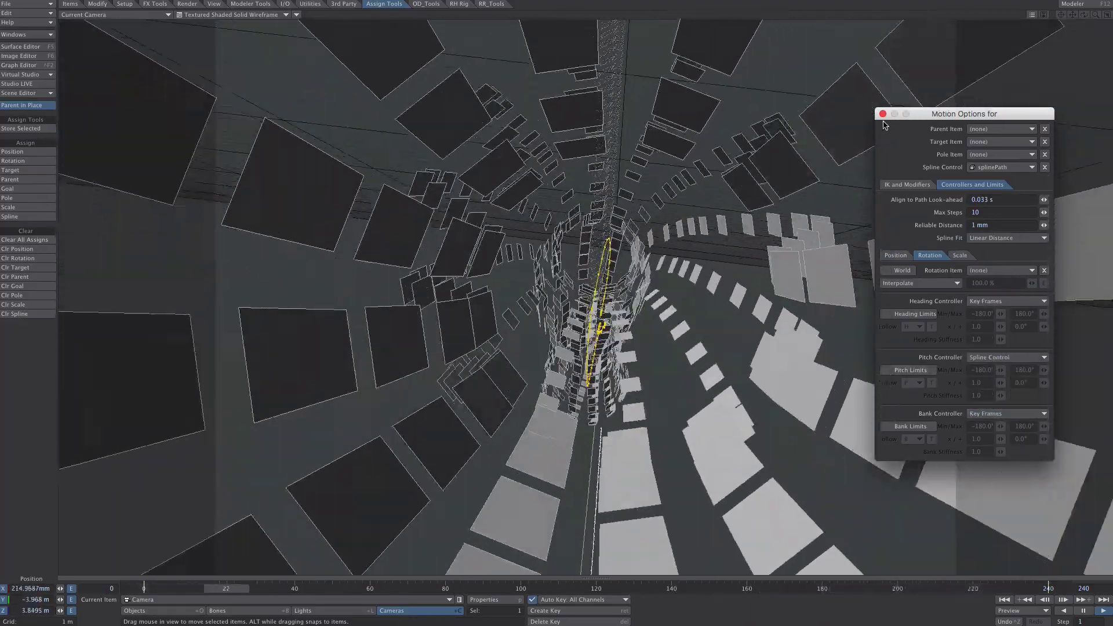
pyautogui.click(883, 114)
# - Replace the last Camera.Position.Z key with the Value*Time expression and raise the remaining frame 0 key to about 2 m
pyautogui.hotkey('ctrl', 'F2')
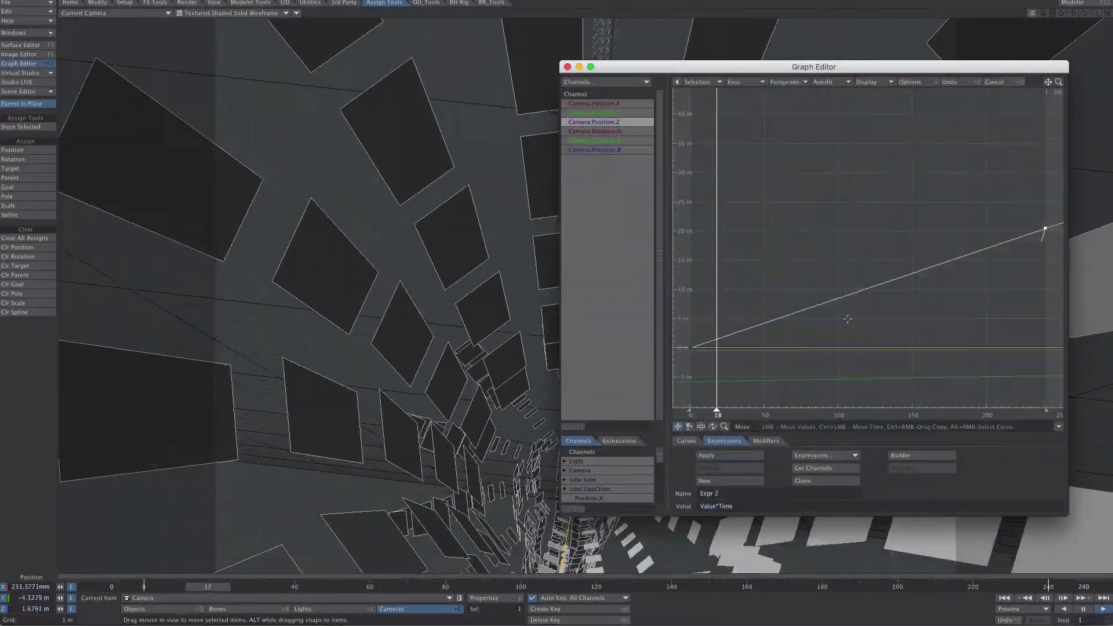
pyautogui.press('Delete')
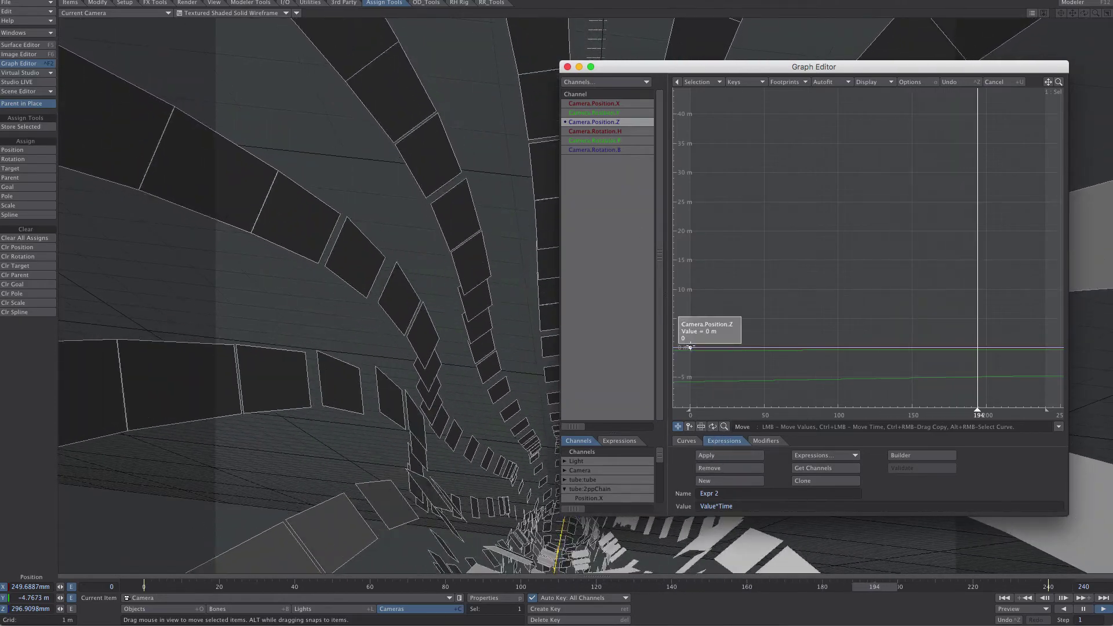
pyautogui.moveTo(690, 347); pyautogui.dragTo(690, 336)
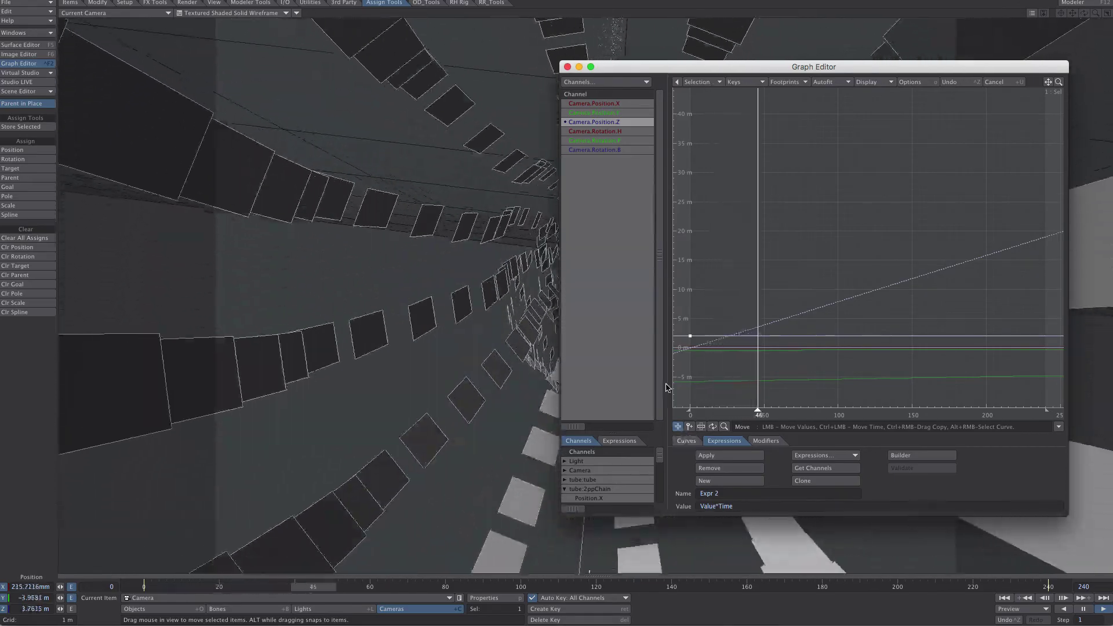
pyautogui.click(575, 67)
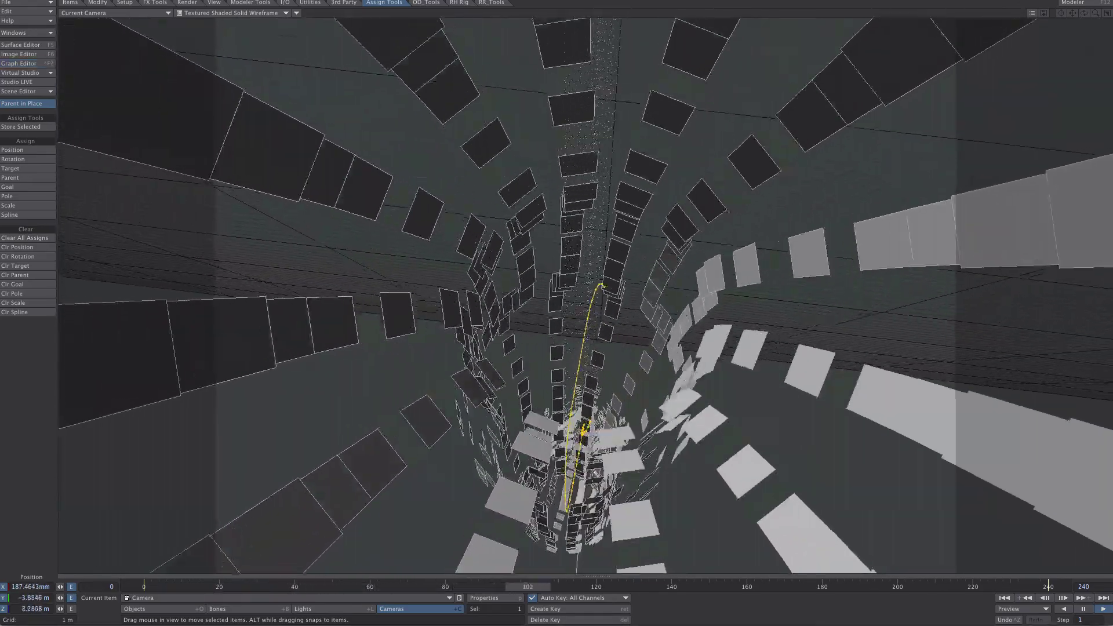